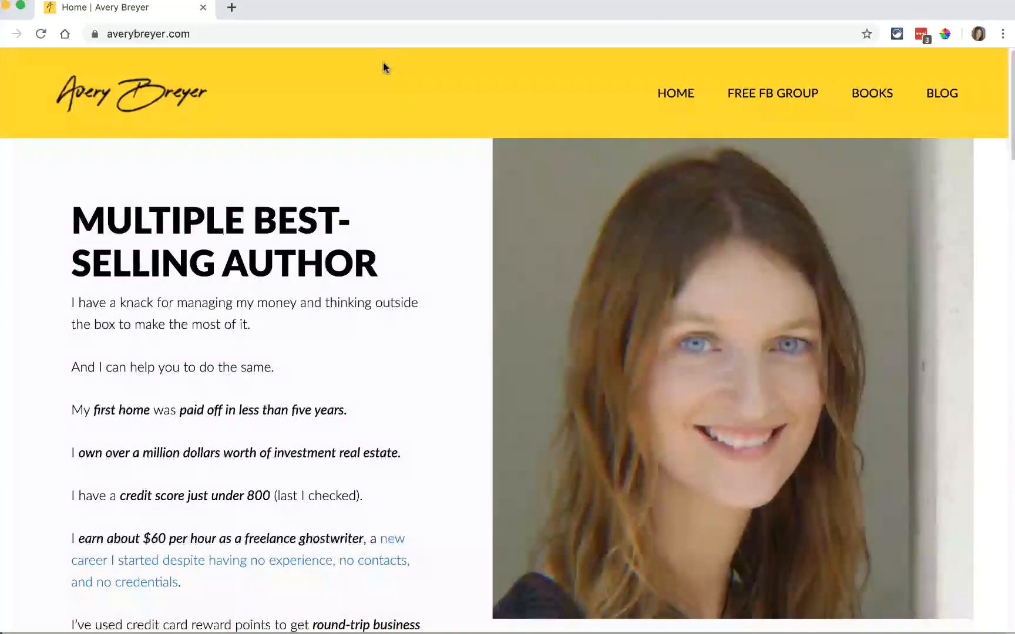
scroll(383, 66, "down", 10)
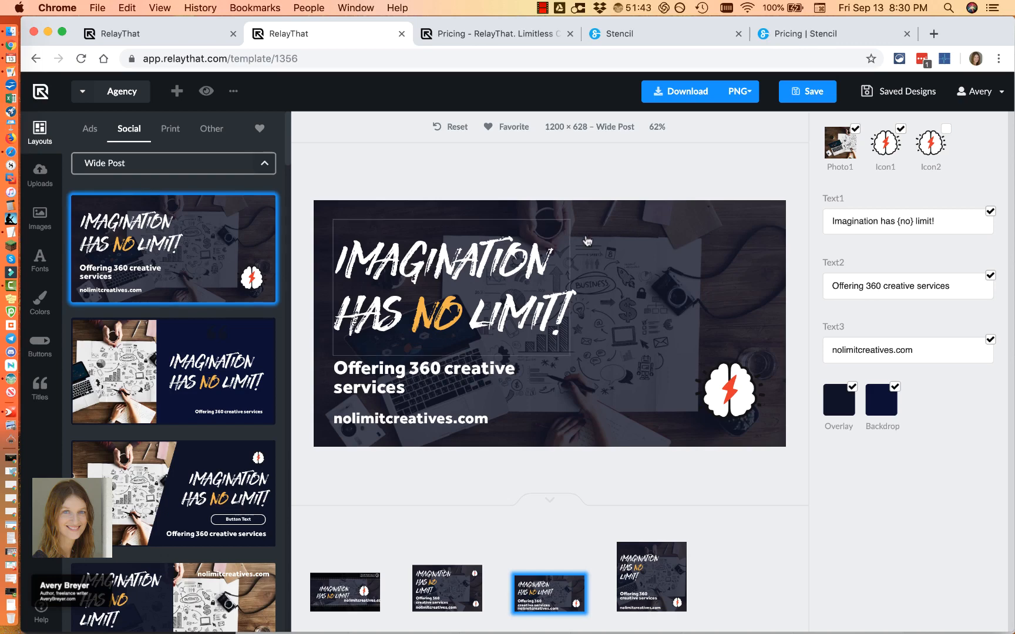
- Preview the design in the Square Post, Blog Post and Facebook Cover sizes
left_click(651, 578)
left_click(450, 575)
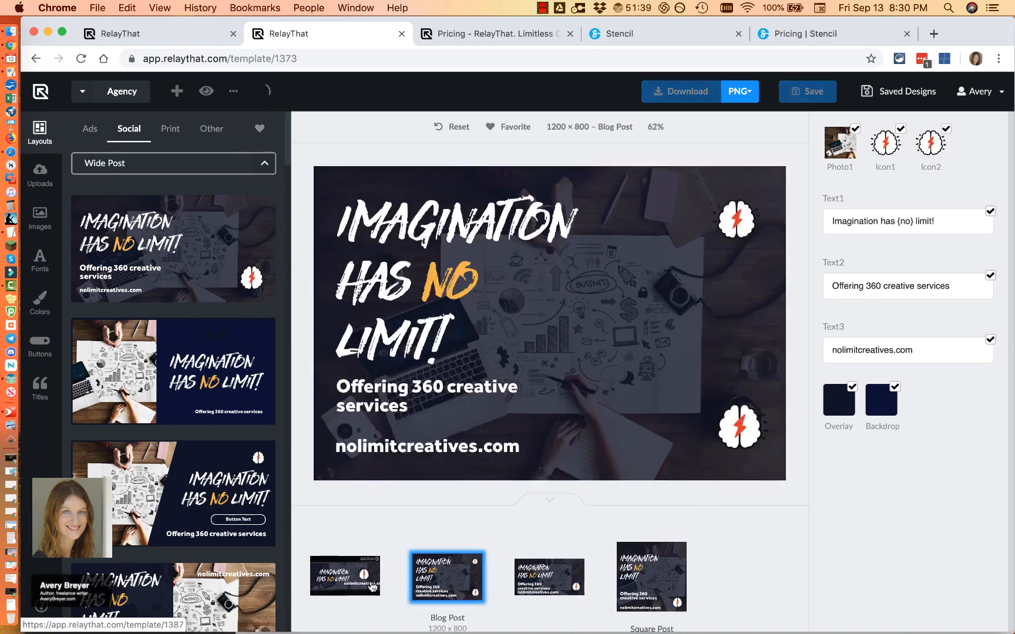
left_click(359, 580)
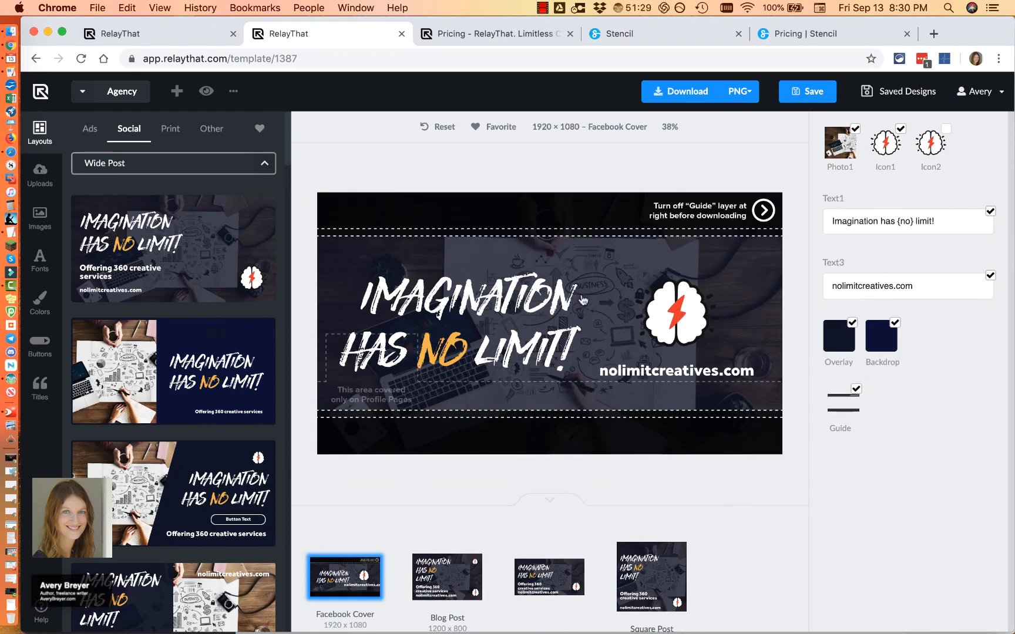
- List the Pinterest Pin social layouts and try several of them, ending on the one with the orange header block
left_click(146, 167)
left_click(106, 348)
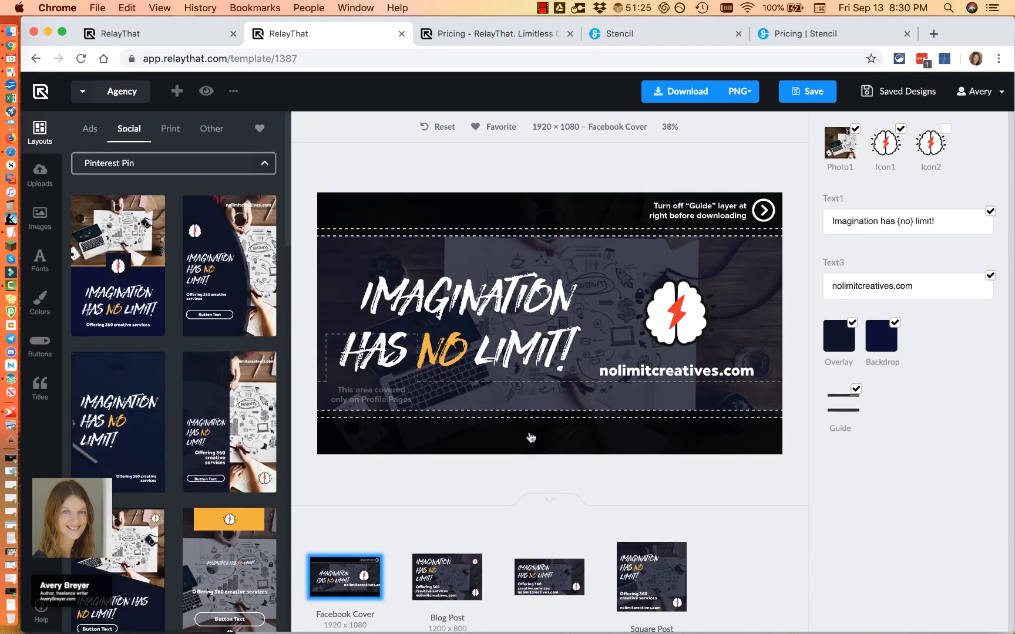
left_click(81, 276)
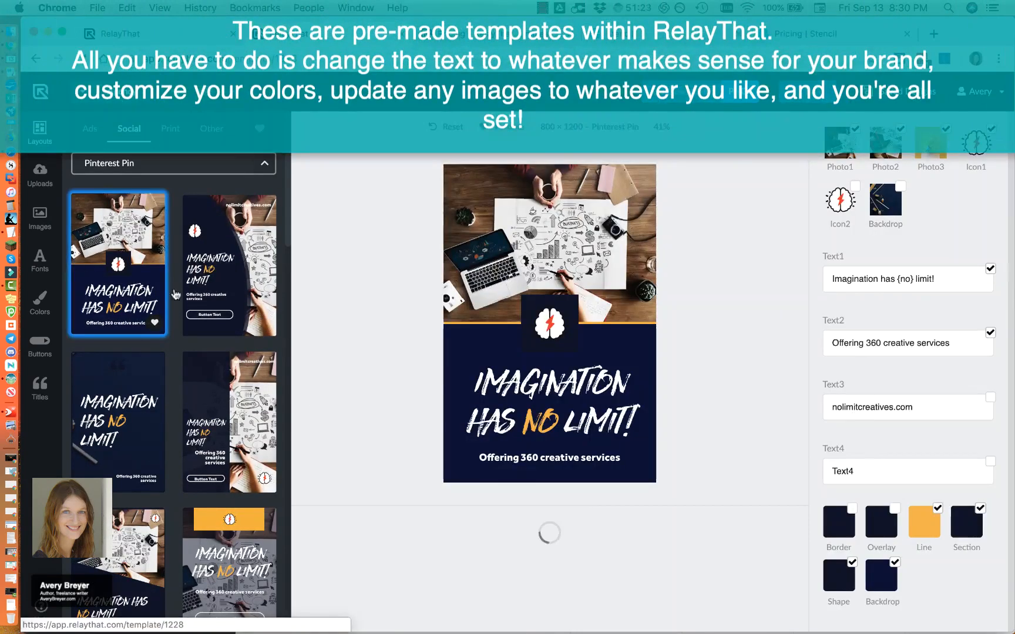
left_click(216, 284)
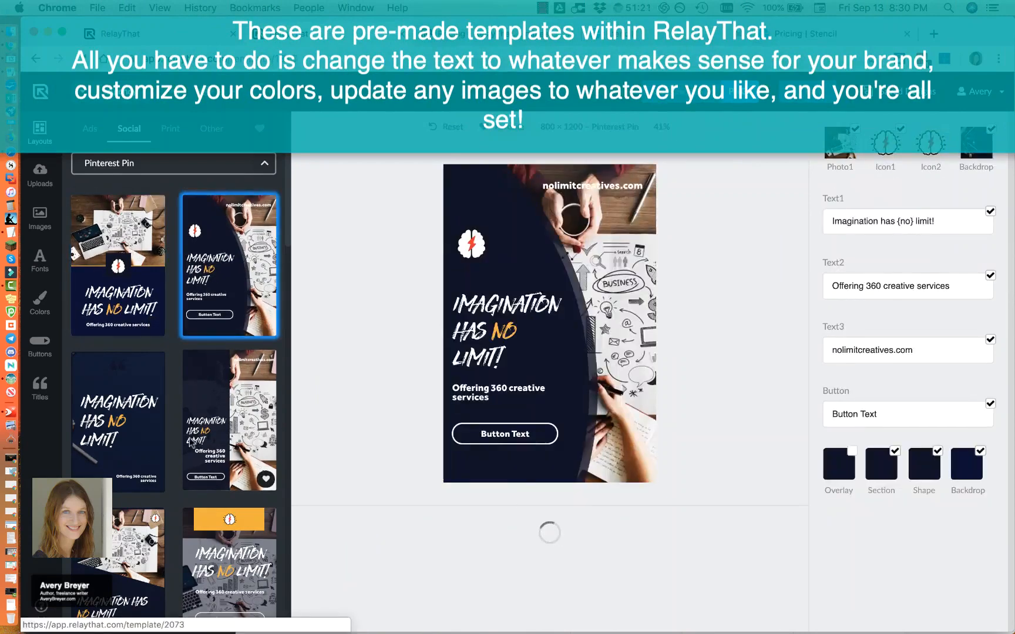
left_click(256, 433)
left_click(127, 436)
left_click(139, 556)
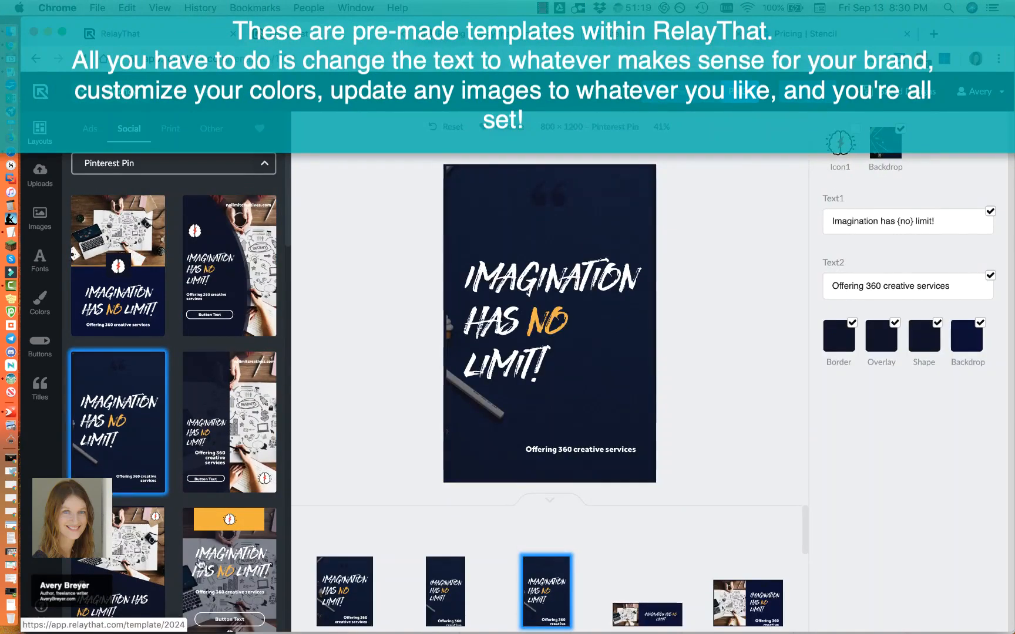
left_click(233, 567)
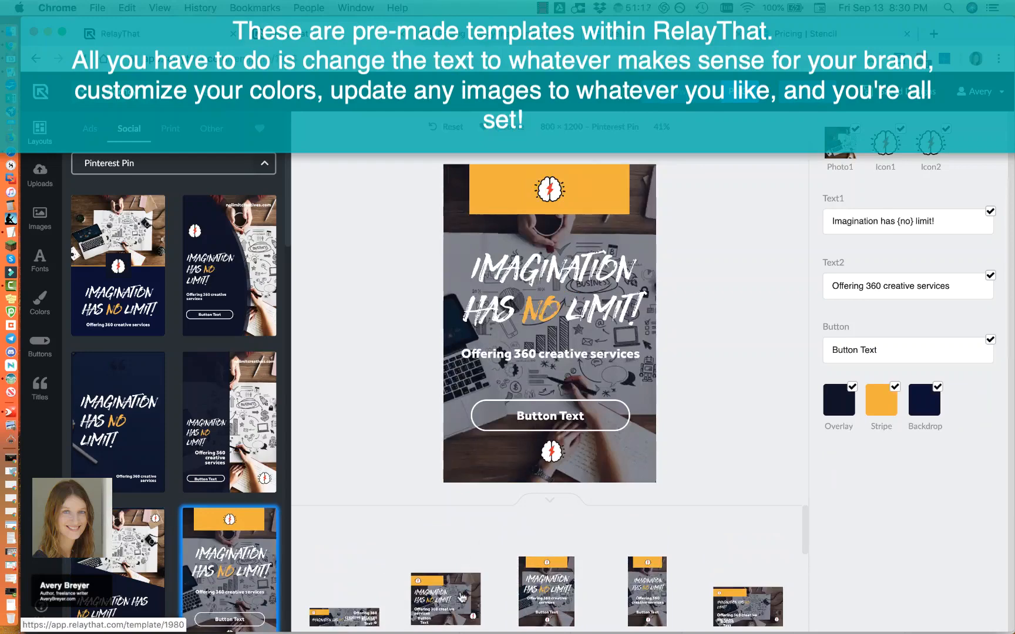
- Preview the orange-header layout as Google Post, Wide Post, Square Post and Medium Rectangle, then return to the Pinterest Pin size
scroll(695, 544, "down", 5)
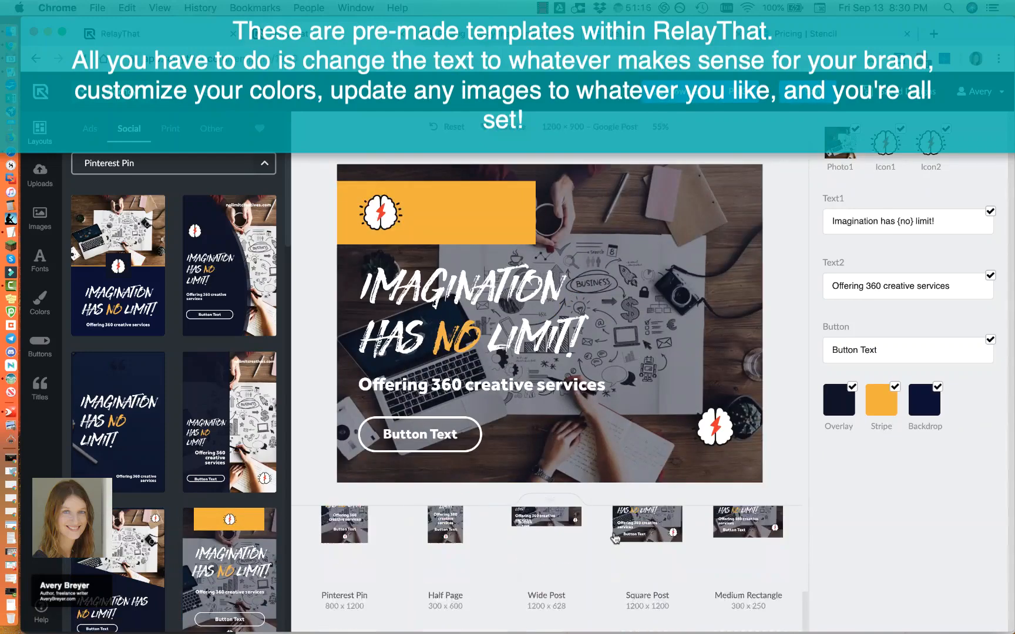
left_click(556, 531)
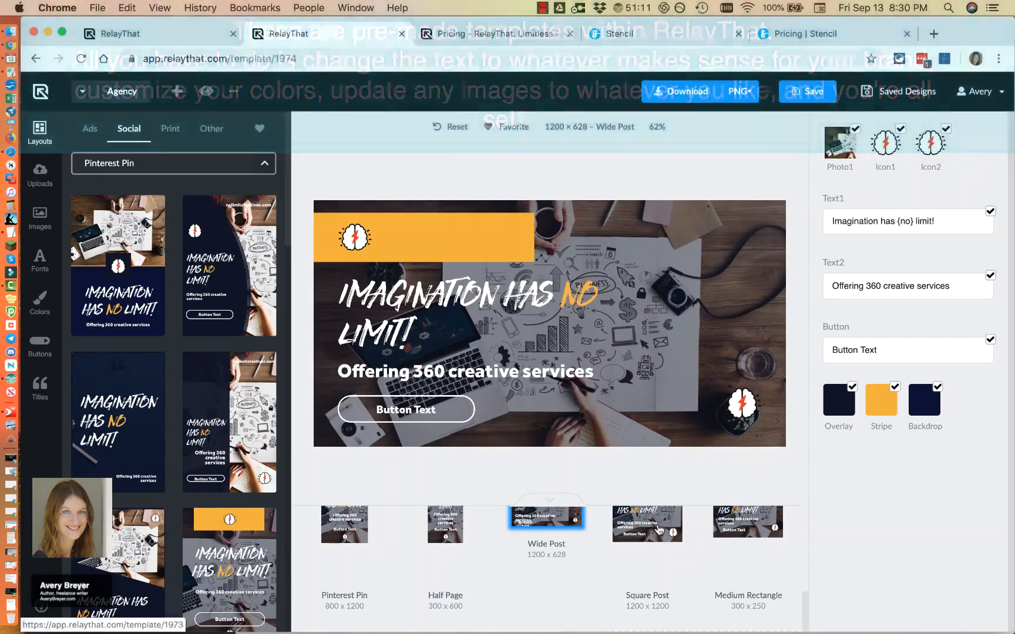
left_click(671, 546)
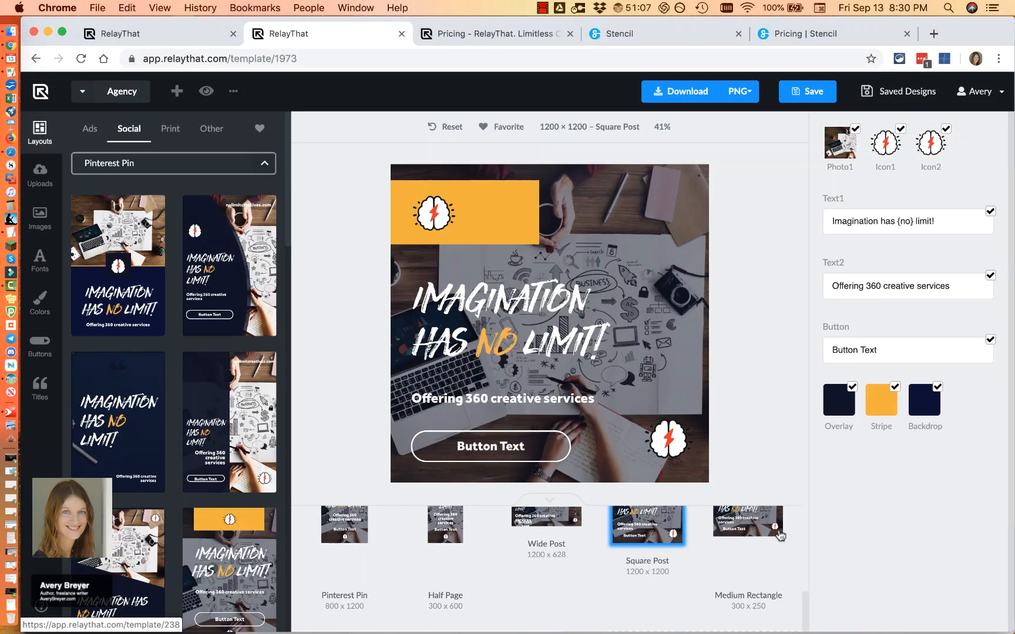
left_click(771, 529)
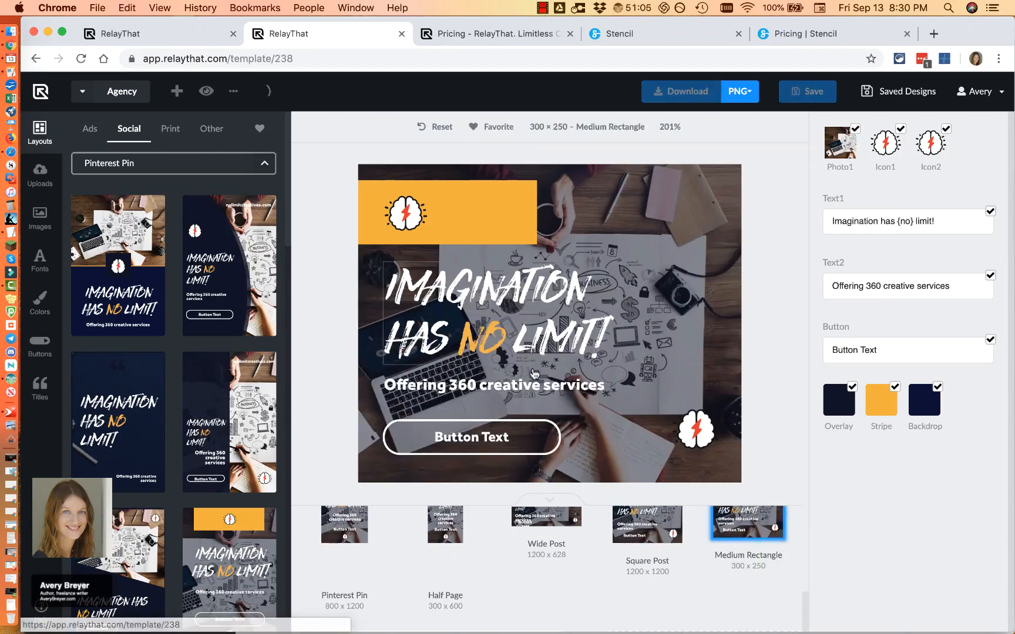
left_click(352, 529)
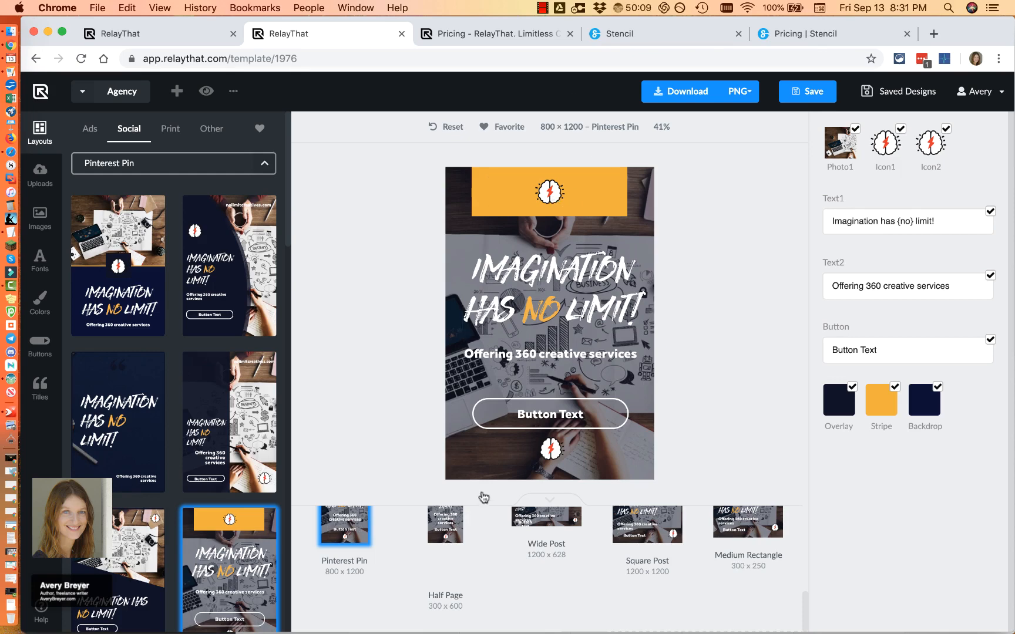
- Go through the orange-header design's Half Page, Wide Post, Square Post and Medium Rectangle sizes again
scroll(451, 520, "up", 2)
left_click(451, 520)
left_click(595, 546)
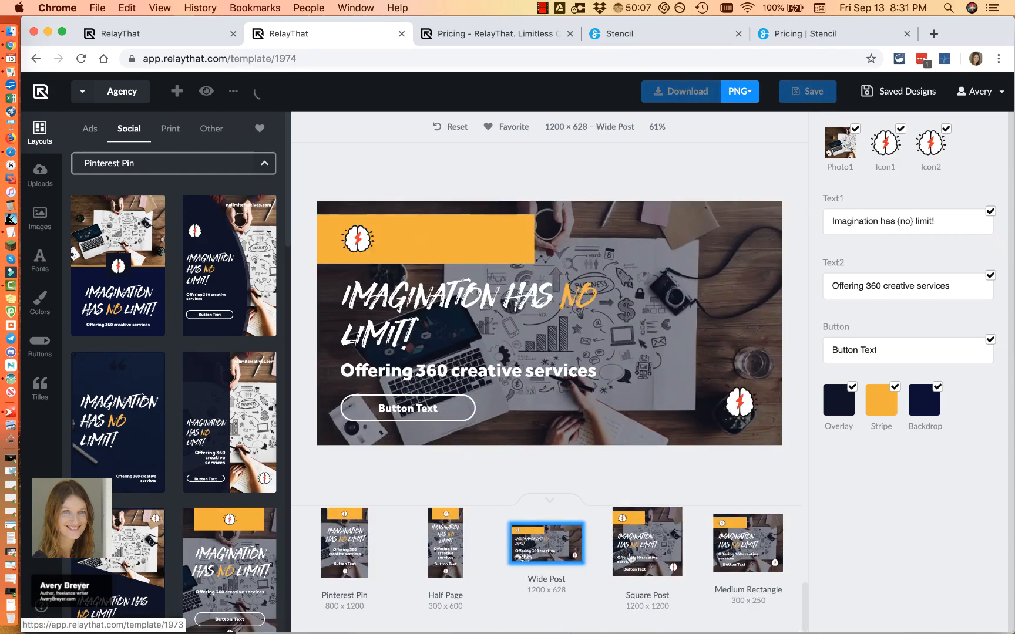
left_click(678, 552)
left_click(748, 543)
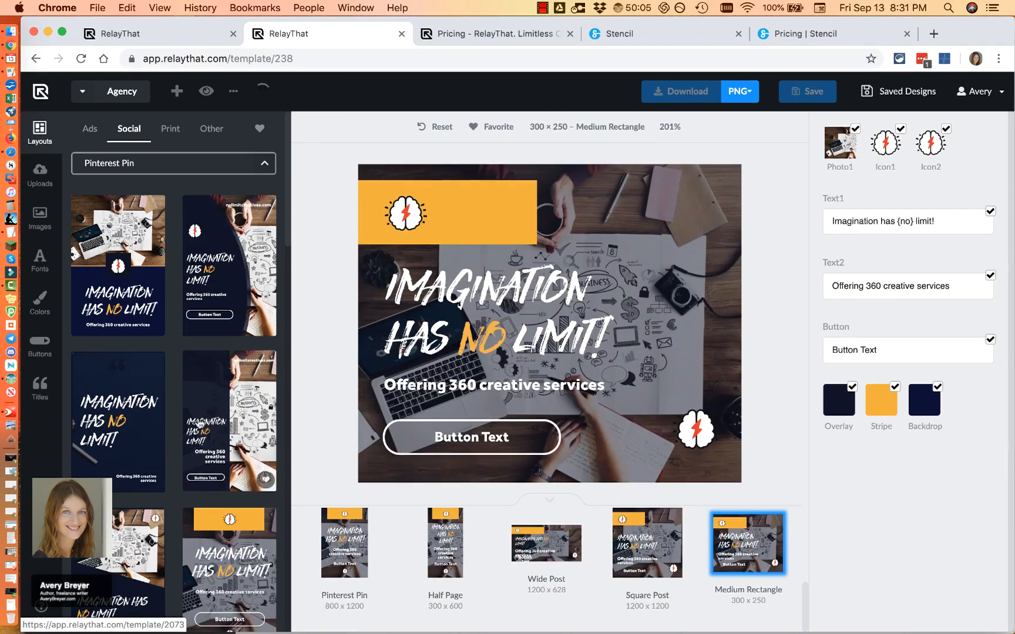
- Try more Pinterest Pin layouts further down the list, ending on the one with the angled navy section beside the photo
scroll(229, 417, "down", 3)
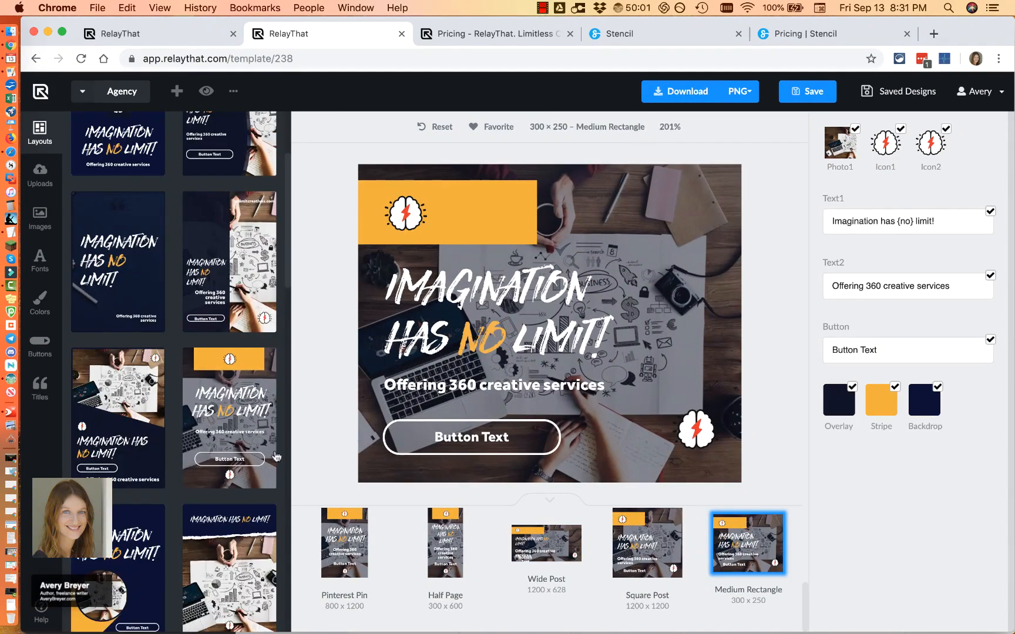
left_click(242, 449)
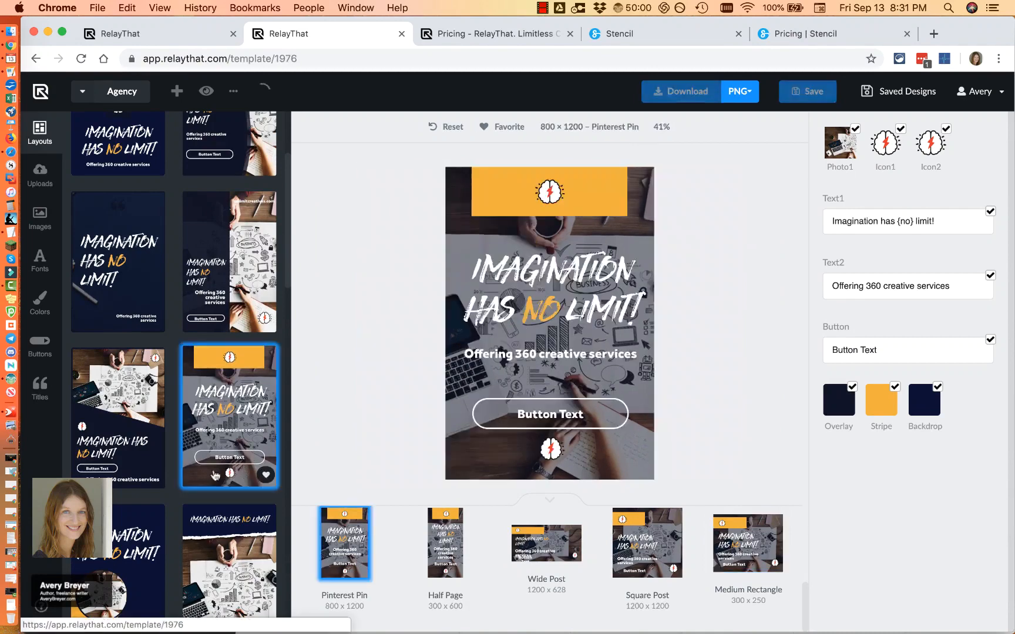
left_click(141, 436)
left_click(141, 532)
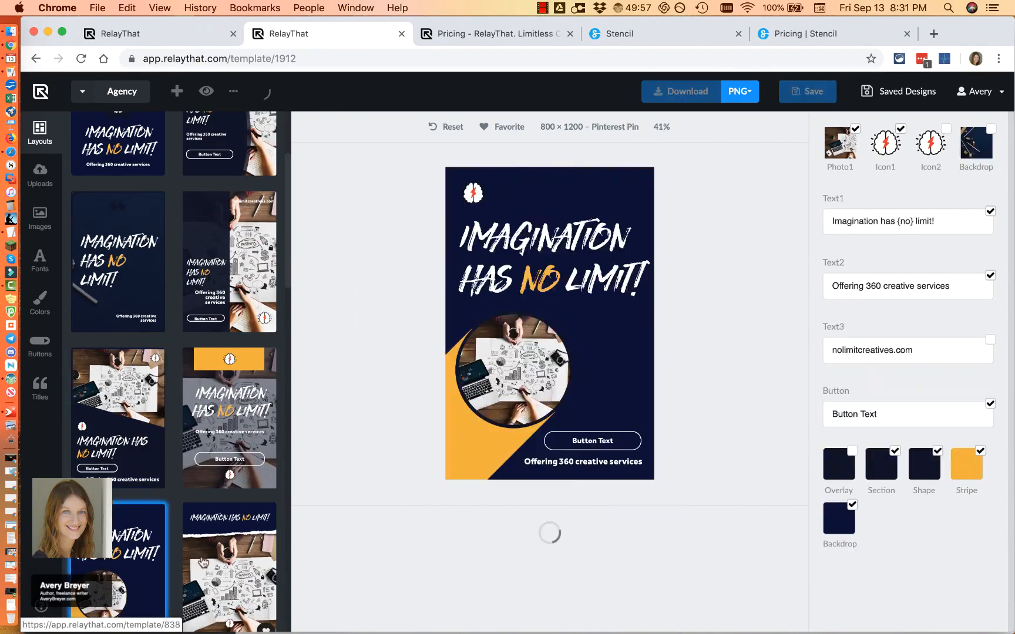
left_click(212, 561)
scroll(176, 554, "down", 3)
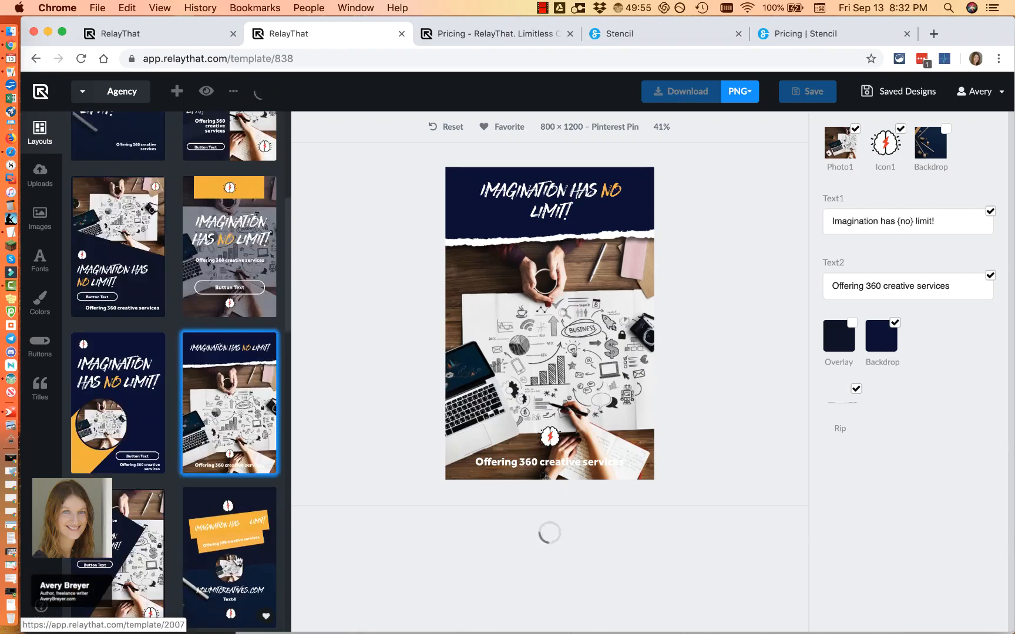
left_click(135, 548)
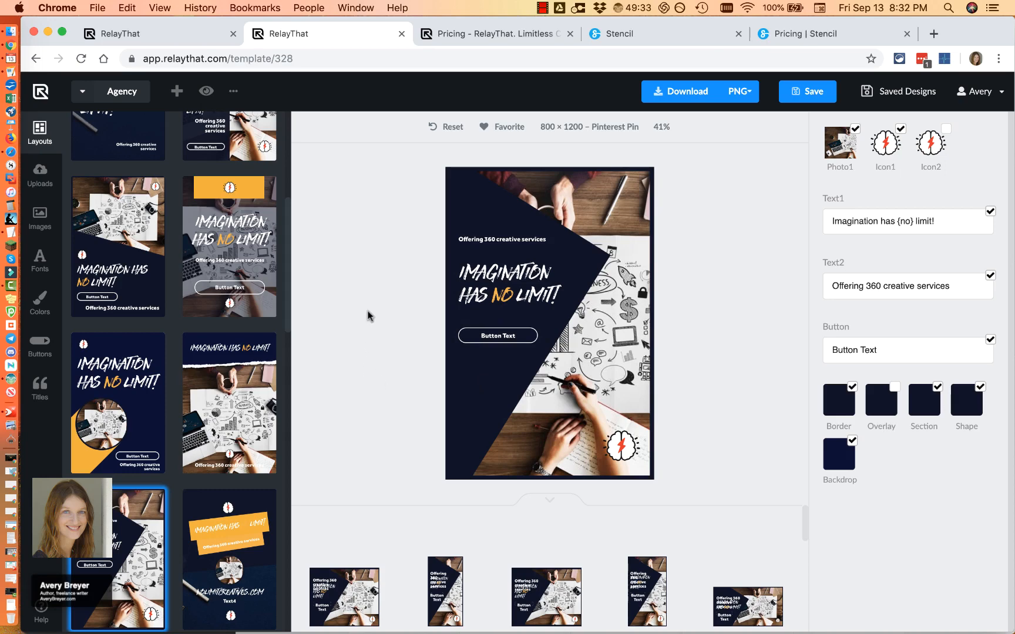
- Browse the colour idea presets and try Twitter Tweets, the pink preset beside Cotton Candy, and Midnight Sun, settling on Pinterest Red
left_click(40, 306)
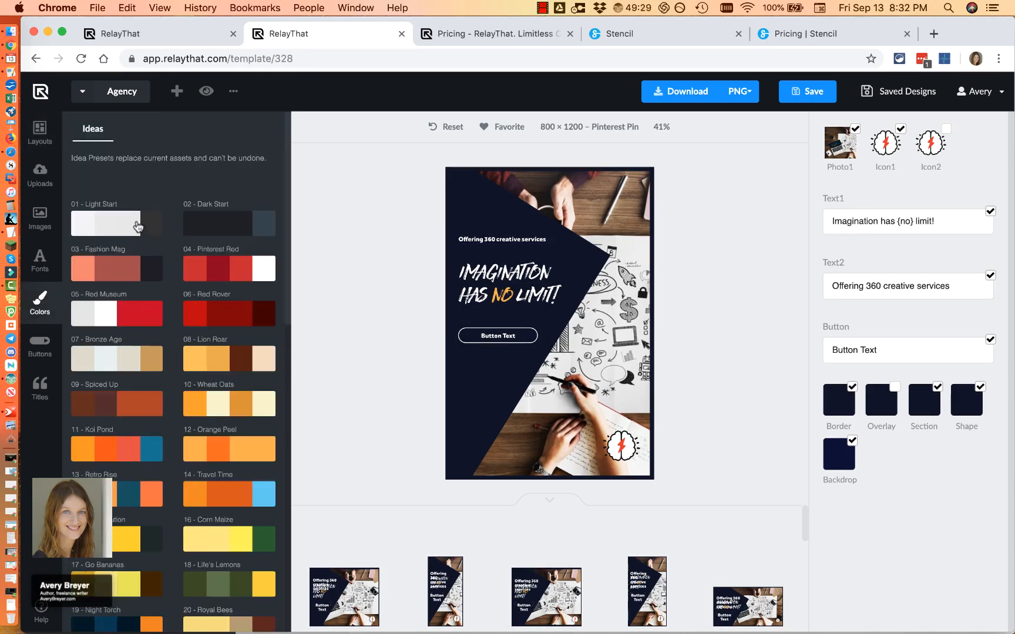
scroll(200, 327, "down", 12)
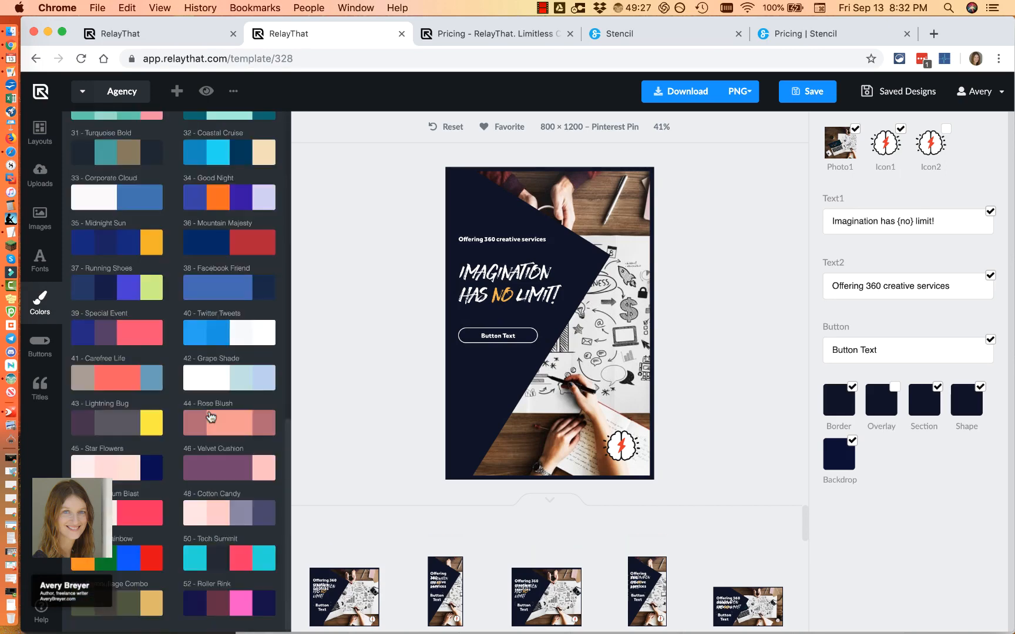
scroll(233, 445, "up", 11)
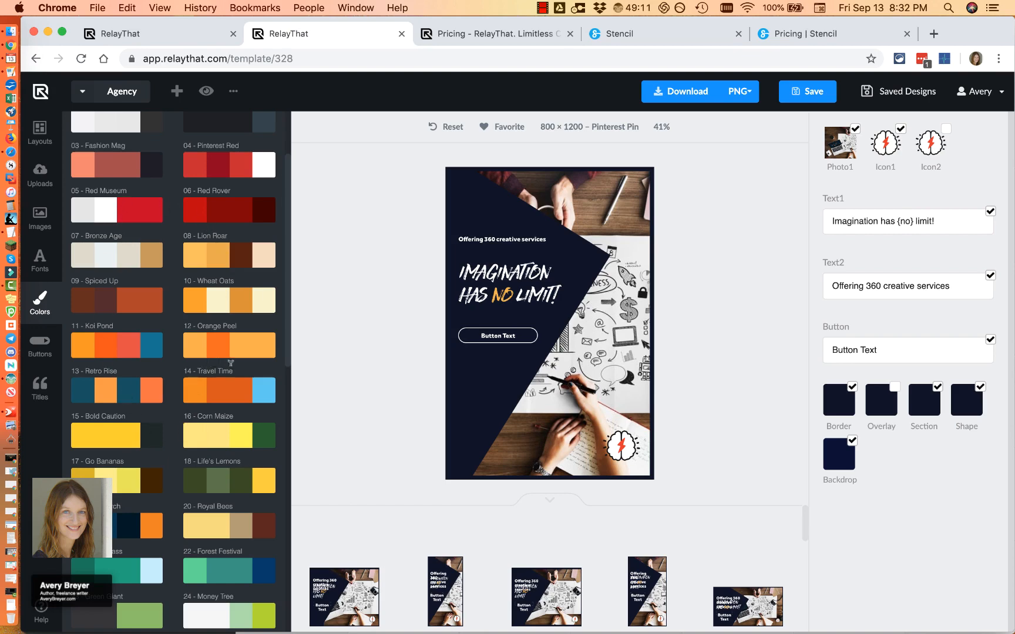
scroll(245, 409, "down", 5)
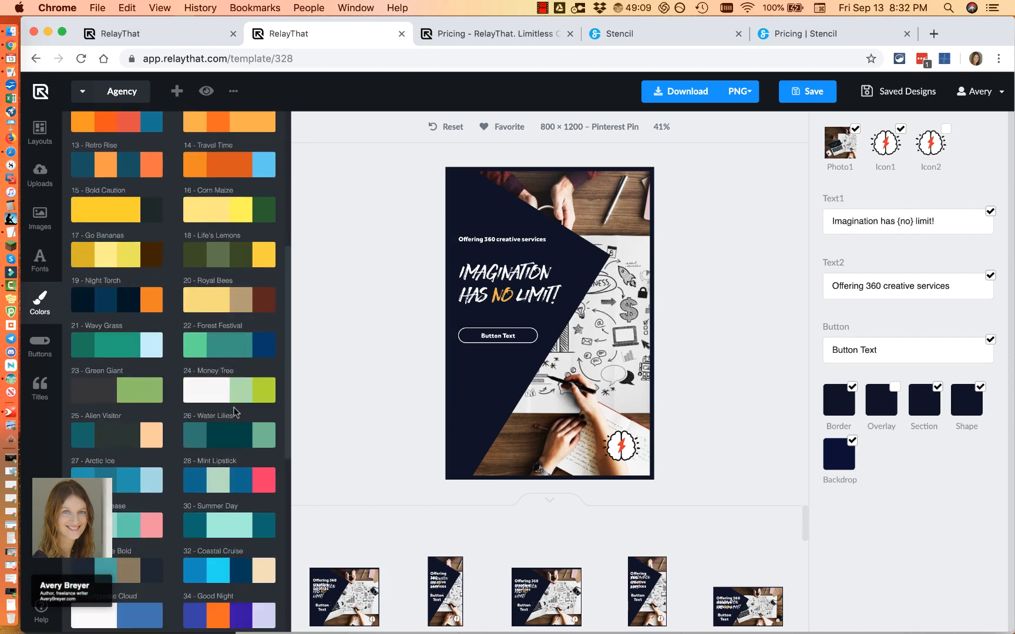
scroll(235, 426, "down", 1)
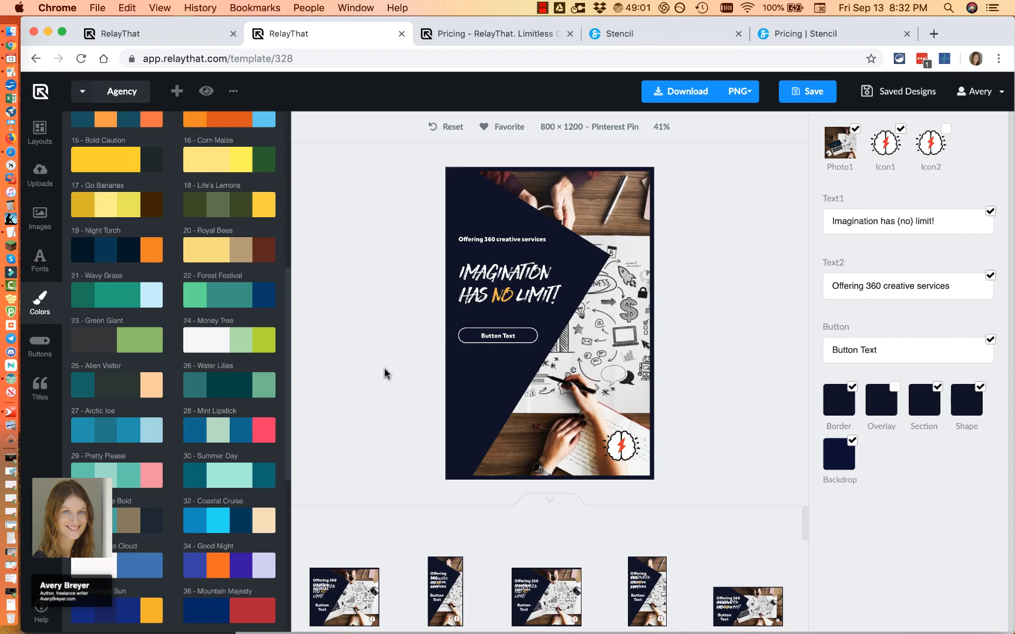
scroll(238, 346, "down", 5)
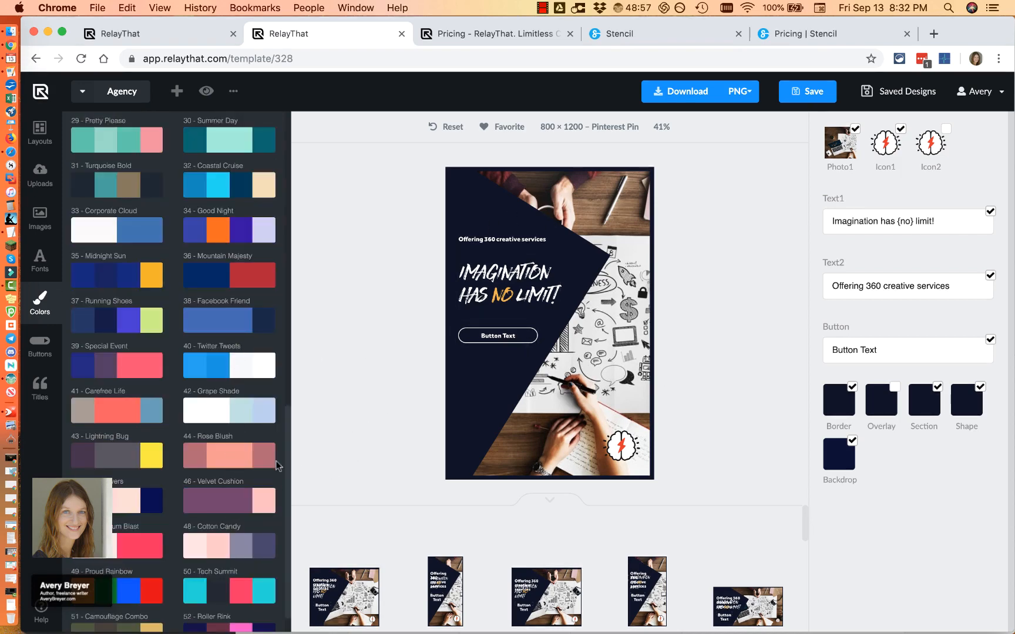
scroll(220, 460, "down", 1)
scroll(220, 458, "down", 1)
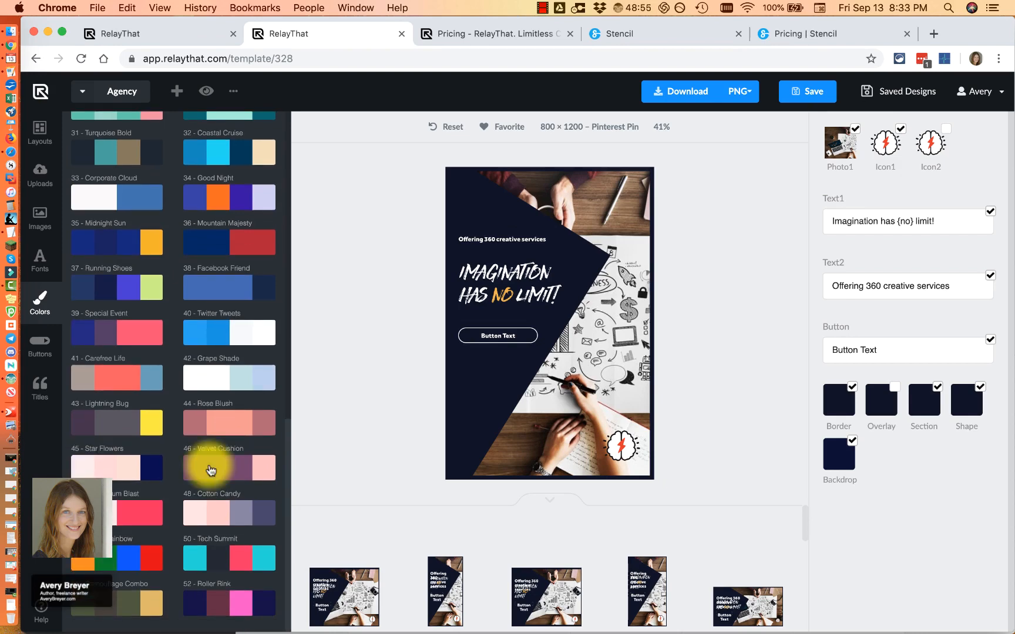
left_click(209, 338)
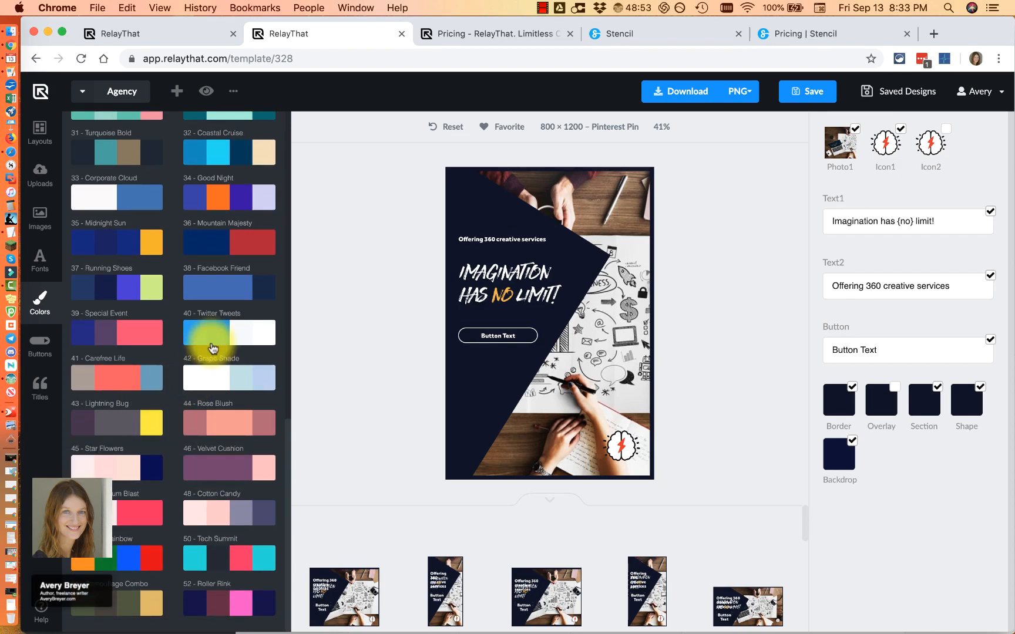
left_click(135, 518)
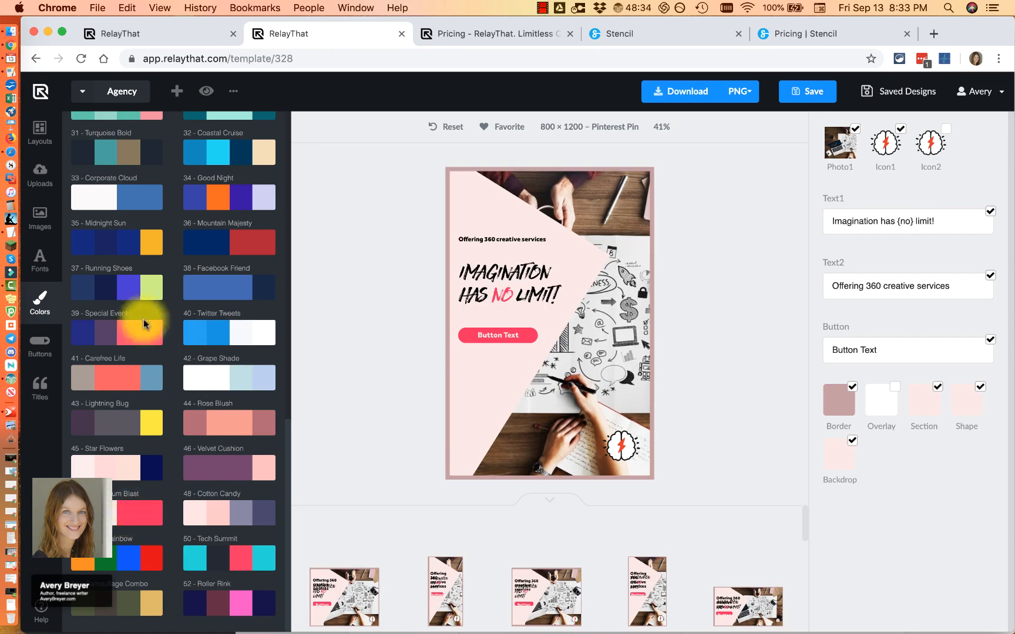
left_click(121, 247)
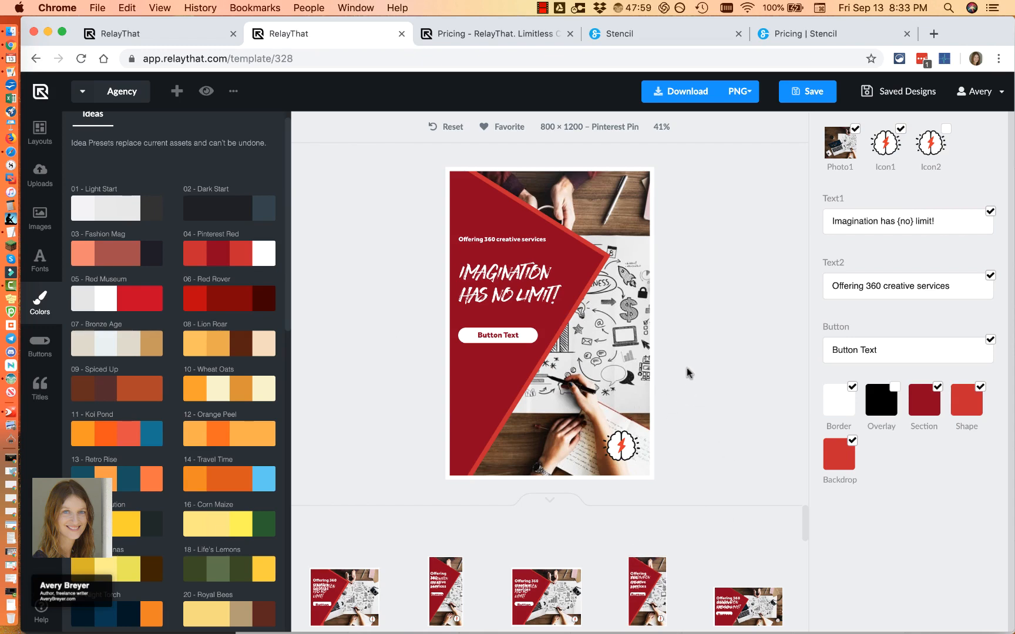
- Browse the red design's size variants and preview it as Large Rectangle, Half Page, Medium Rectangle and Pinterest Pin
scroll(643, 564, "down", 8)
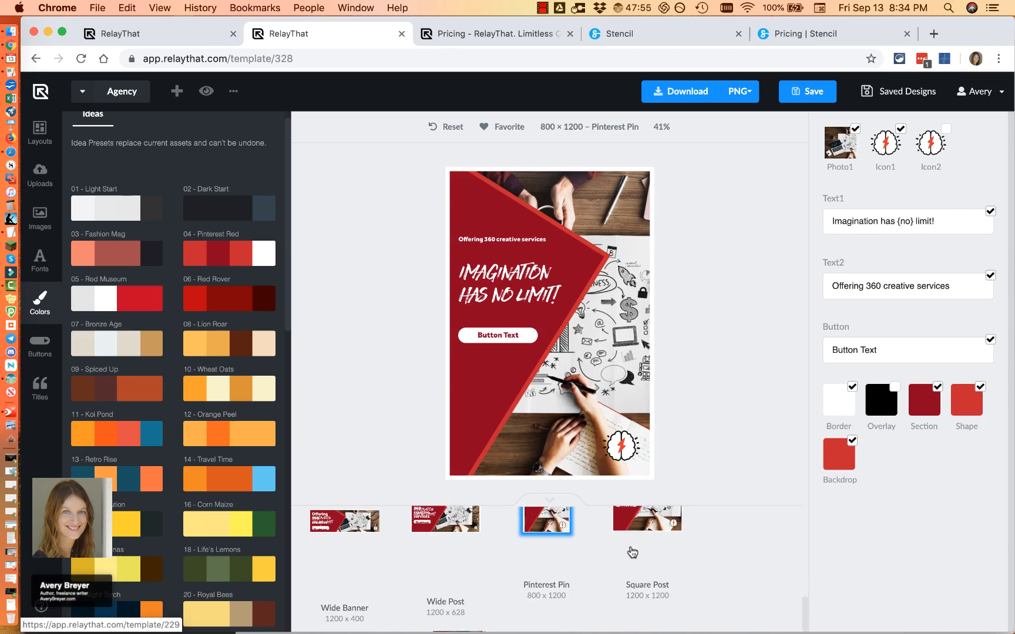
scroll(635, 551, "up", 4)
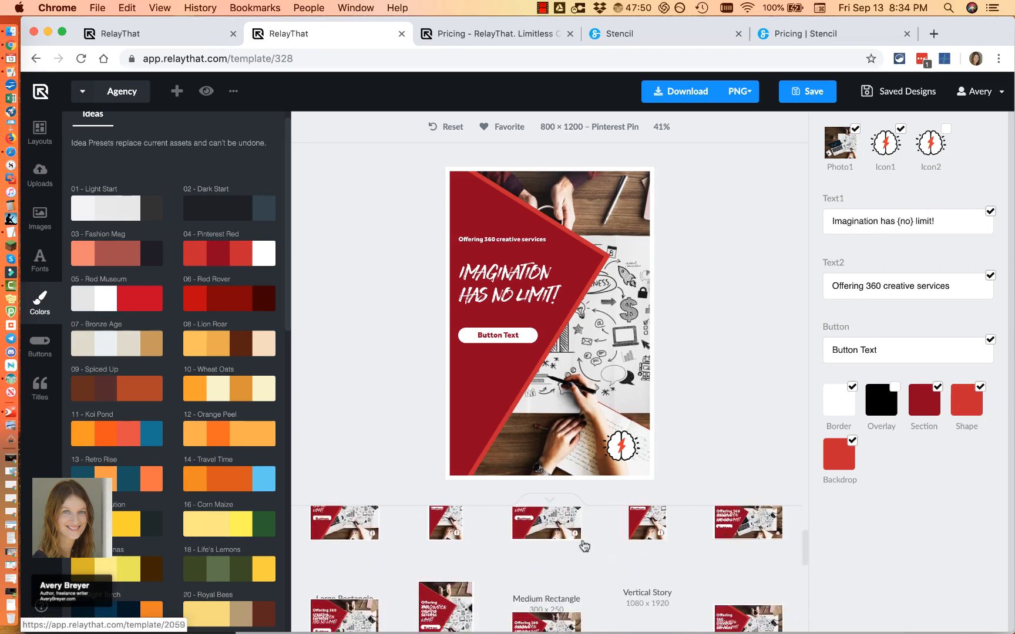
scroll(548, 540, "up", 2)
left_click(355, 600)
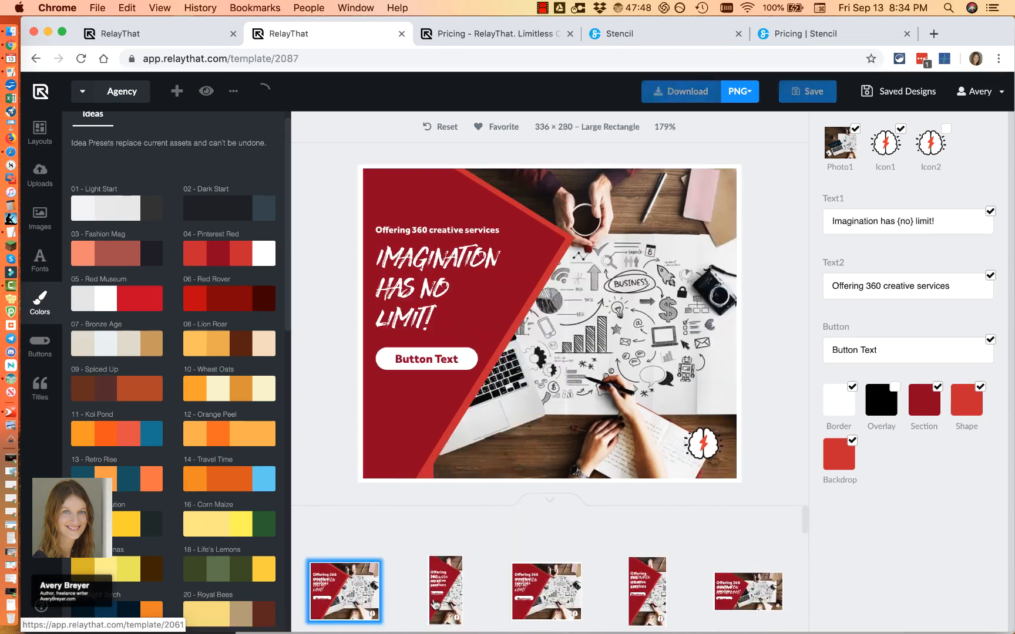
left_click(464, 595)
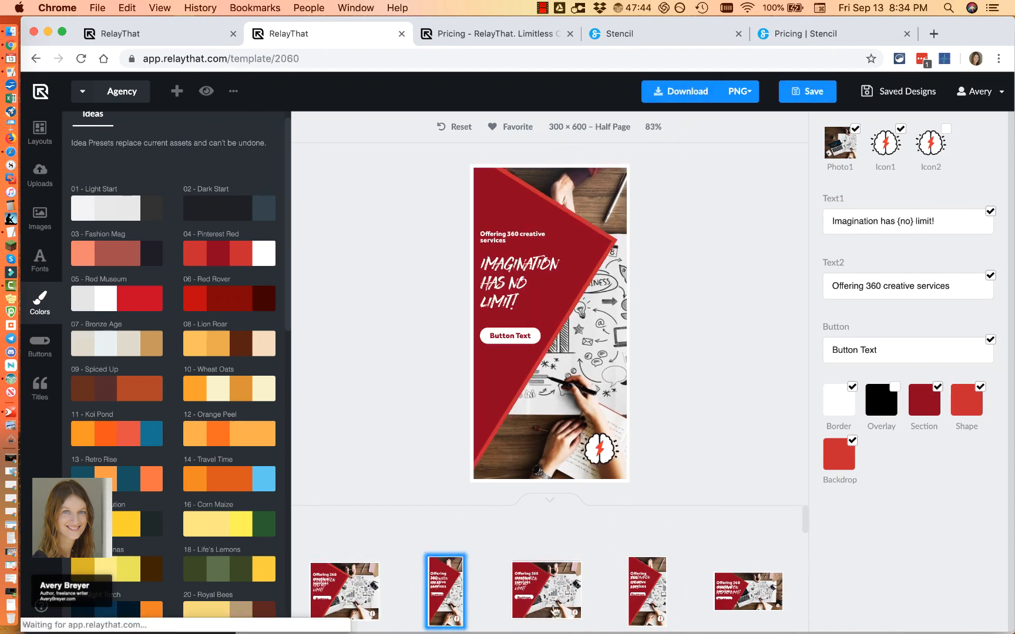
left_click(536, 615)
left_click(580, 544)
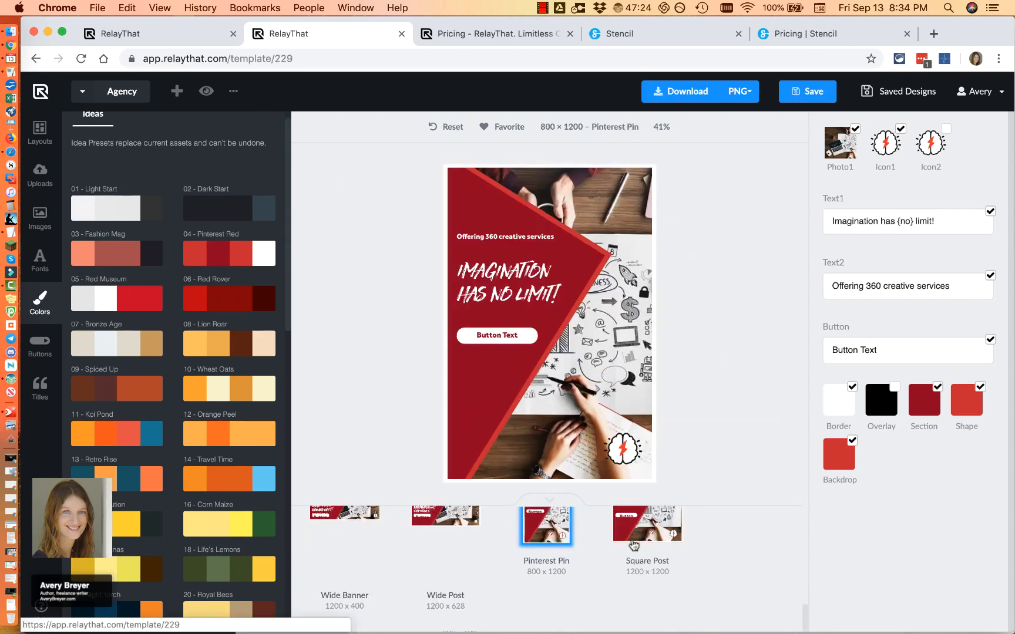
- Preview the angled red design as Square Post and YouTube Thumbnail, and look over its other size variants
left_click(636, 549)
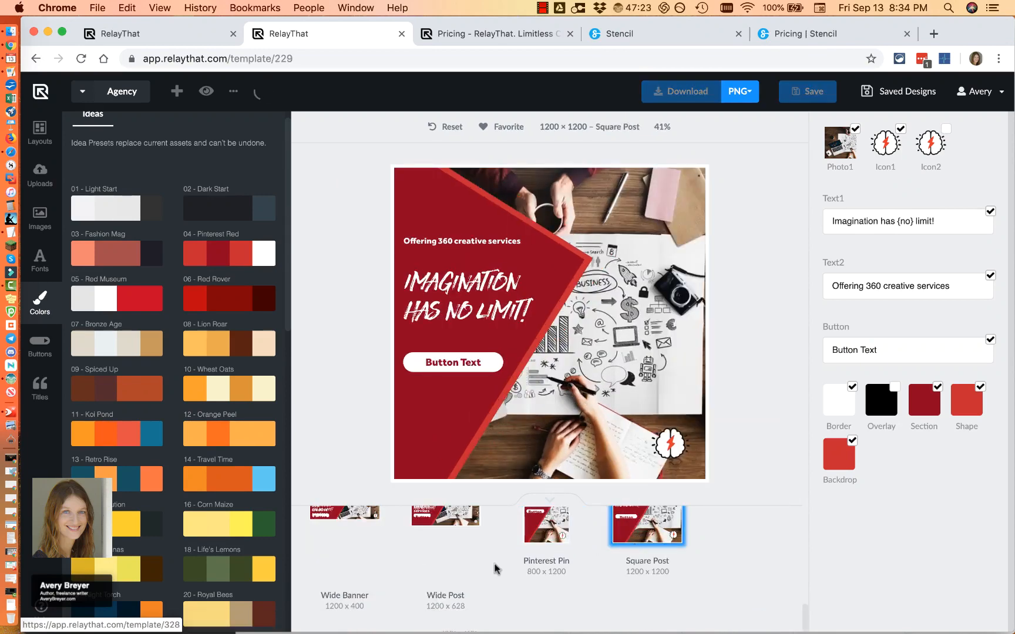
scroll(491, 573, "down", 3)
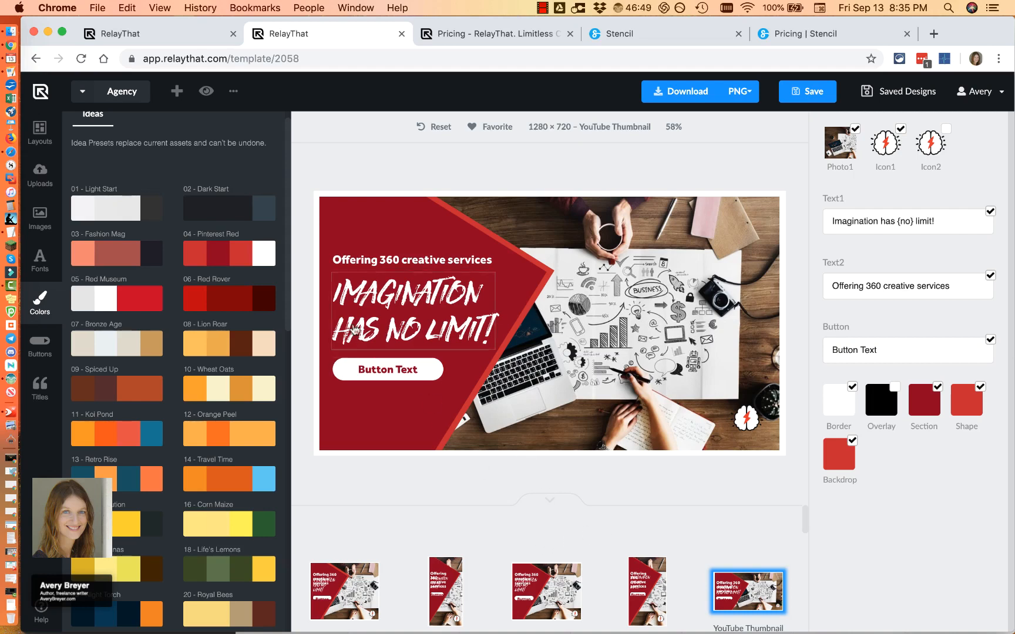
scroll(604, 564, "down", 1)
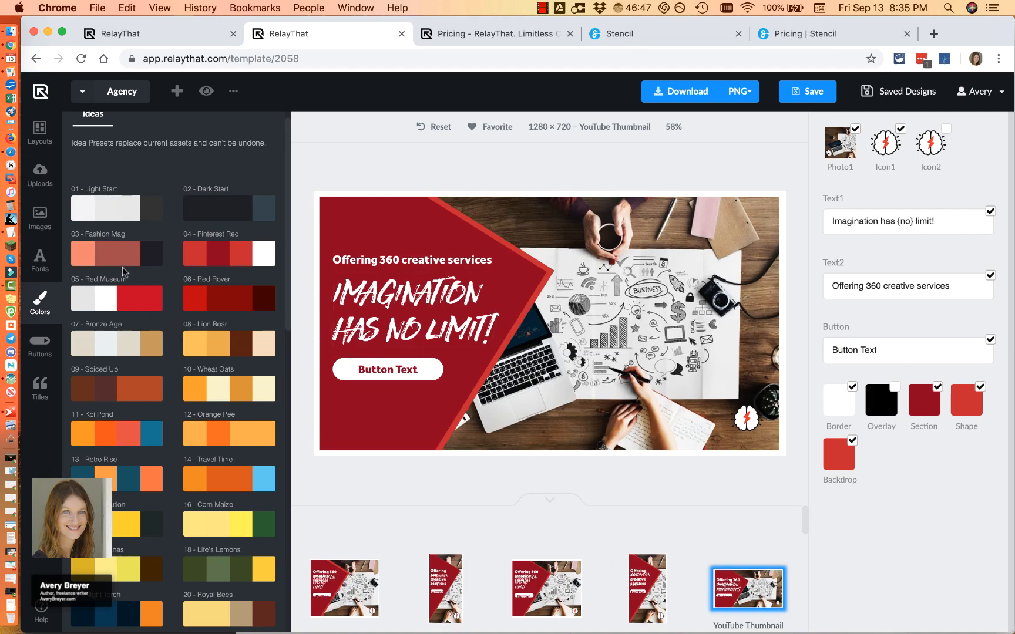
- Return to the Pinterest Pin layouts, apply the dark quotation-mark layout, and look through its size variants
left_click(47, 149)
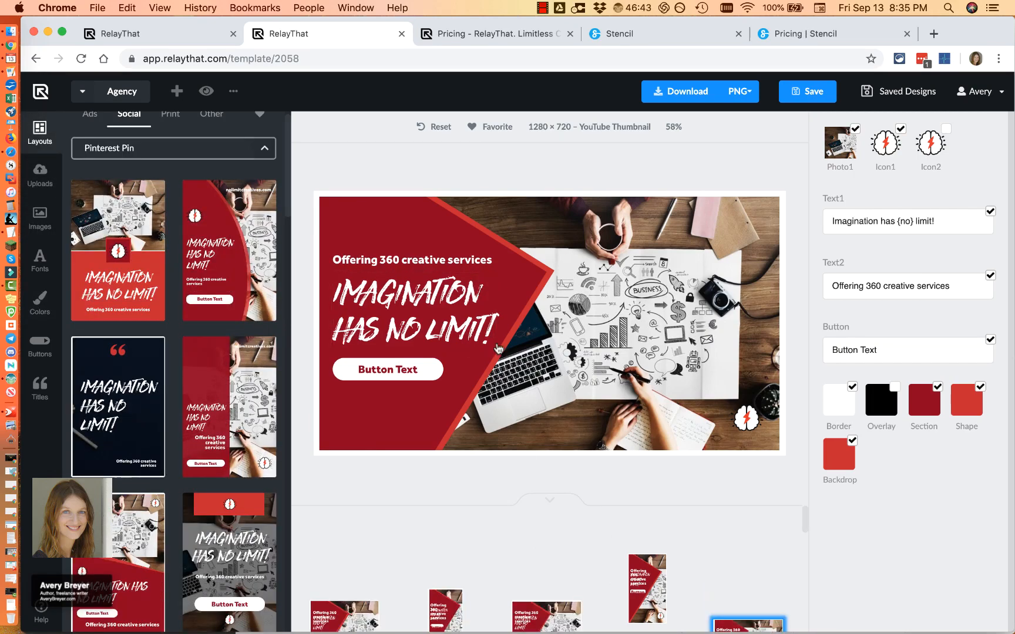
left_click(112, 446)
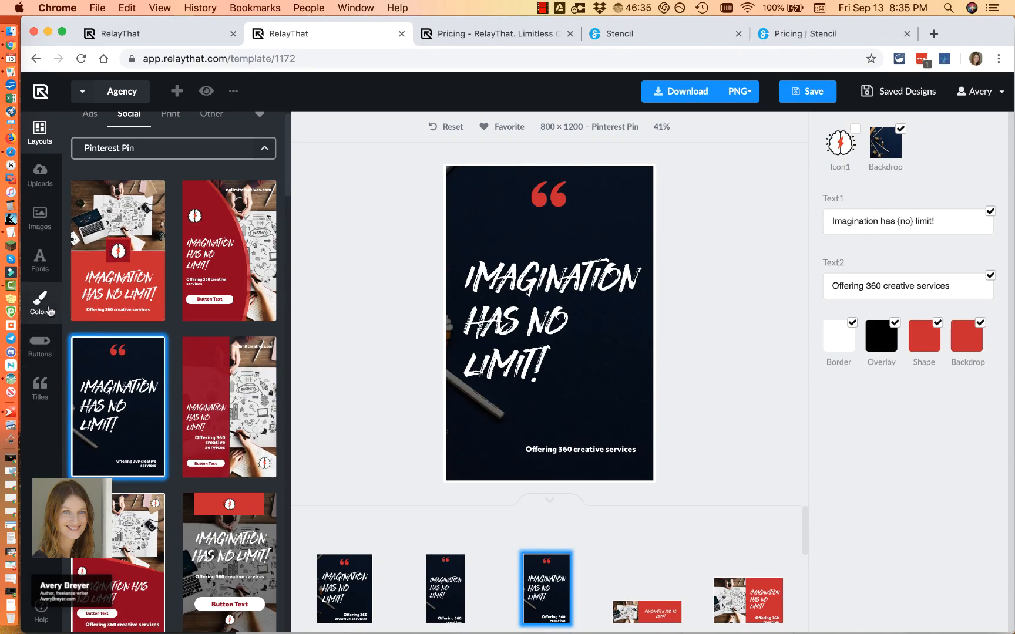
scroll(705, 588, "down", 3)
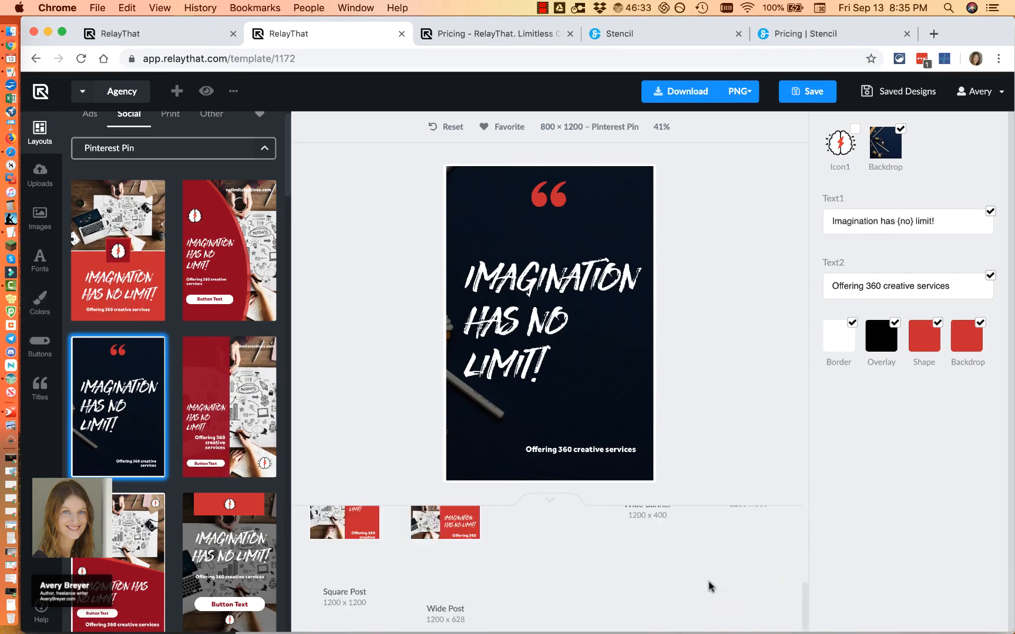
scroll(680, 599, "up", 3)
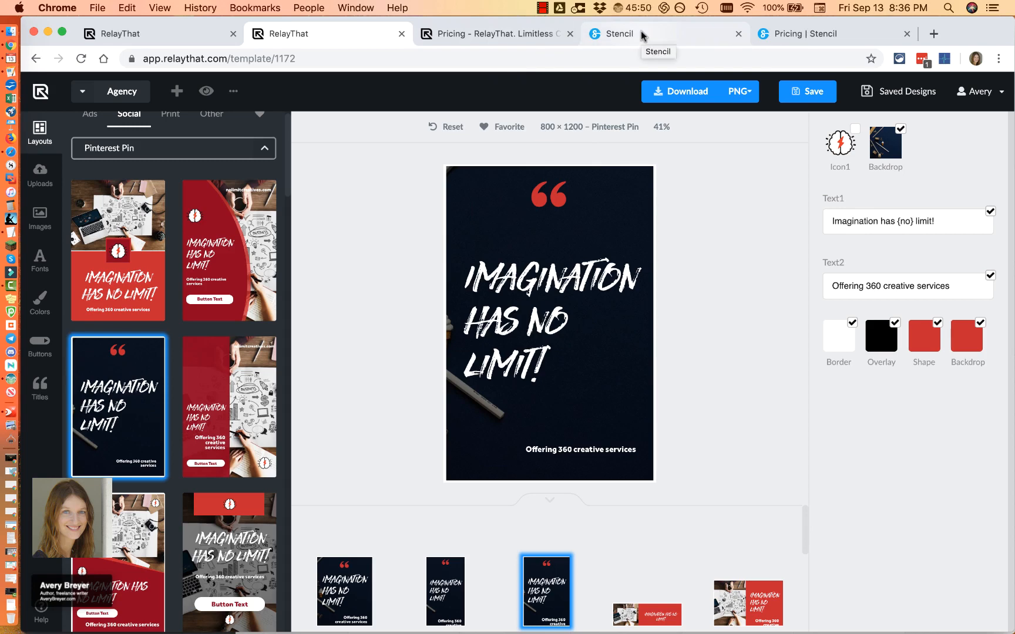
- Apply the Pinterest Pin layout with the curved red section, look through its size variants, and show it as YouTube Thumbnail
left_click(235, 271)
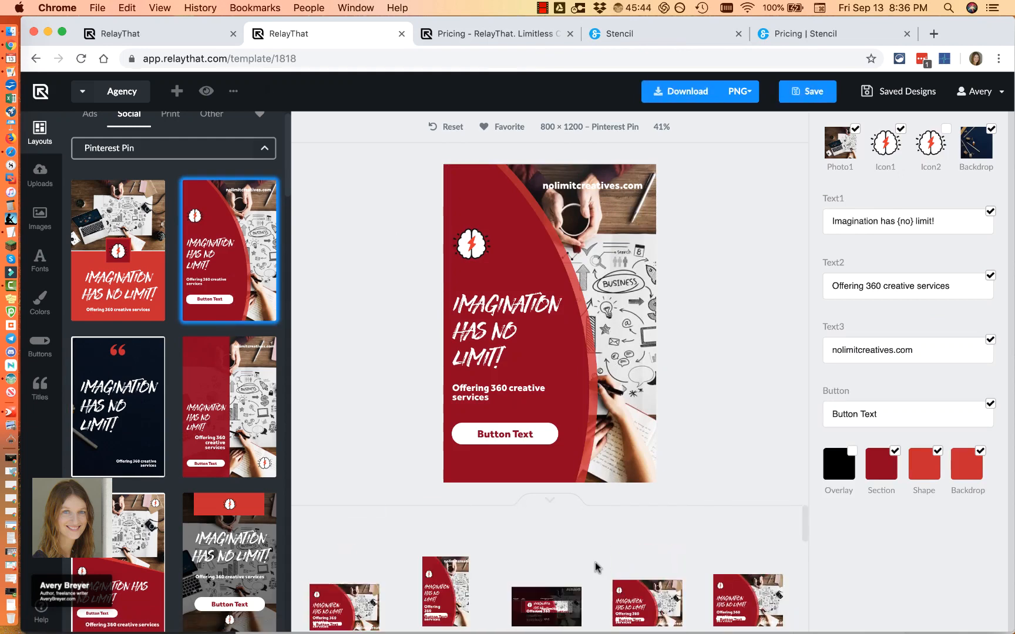
scroll(691, 530, "down", 1)
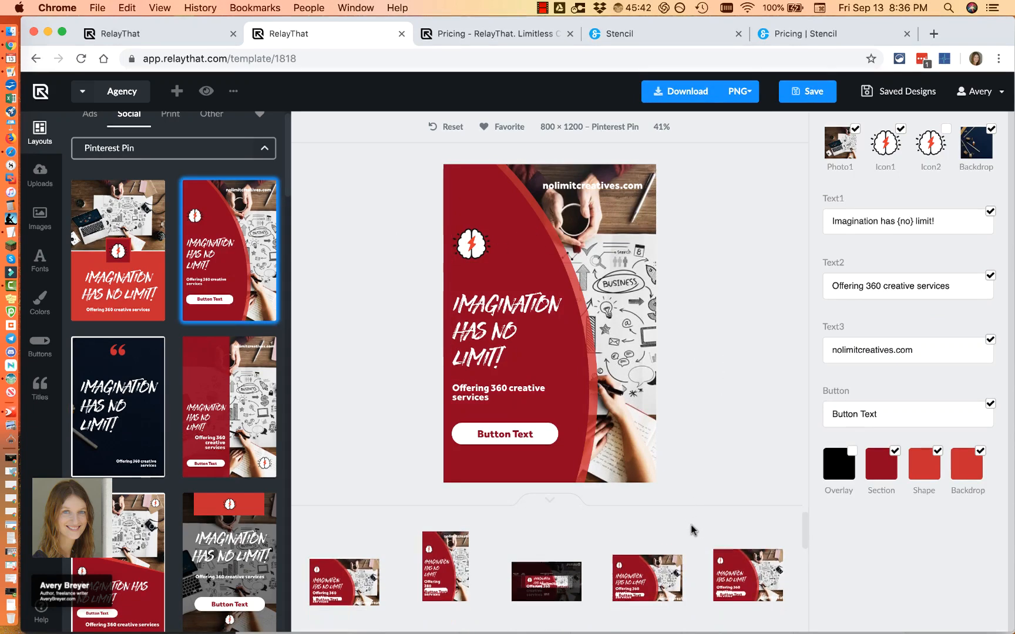
scroll(692, 530, "down", 3)
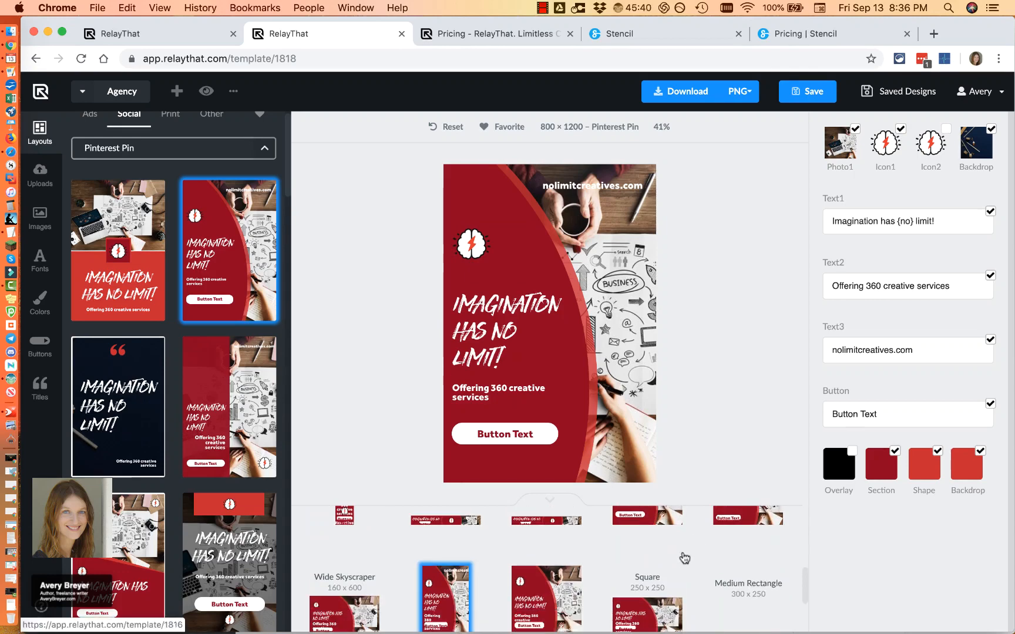
scroll(684, 558, "down", 3)
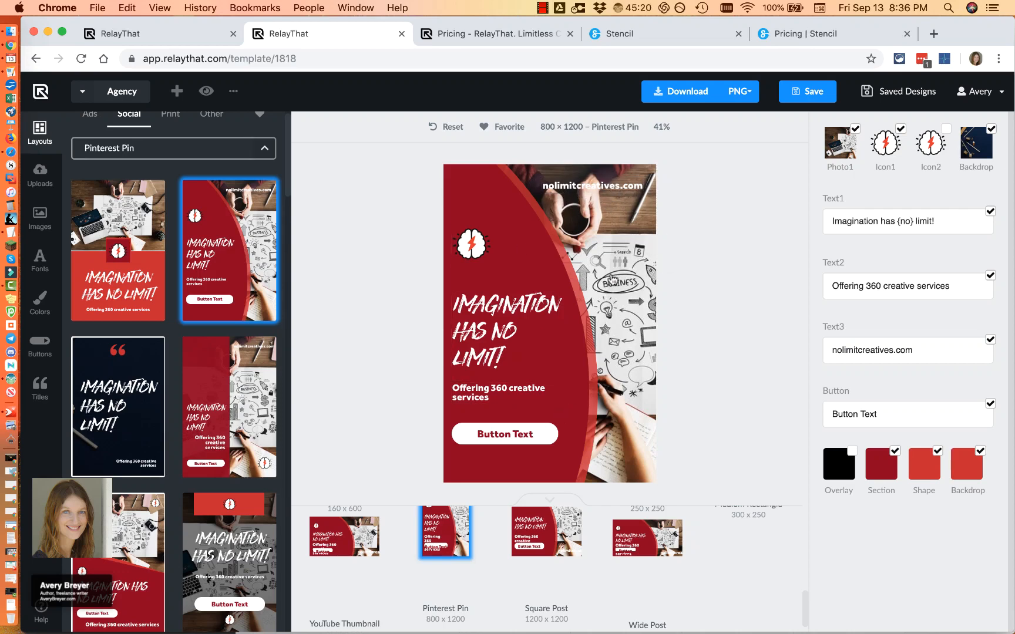
scroll(343, 539, "up", 2)
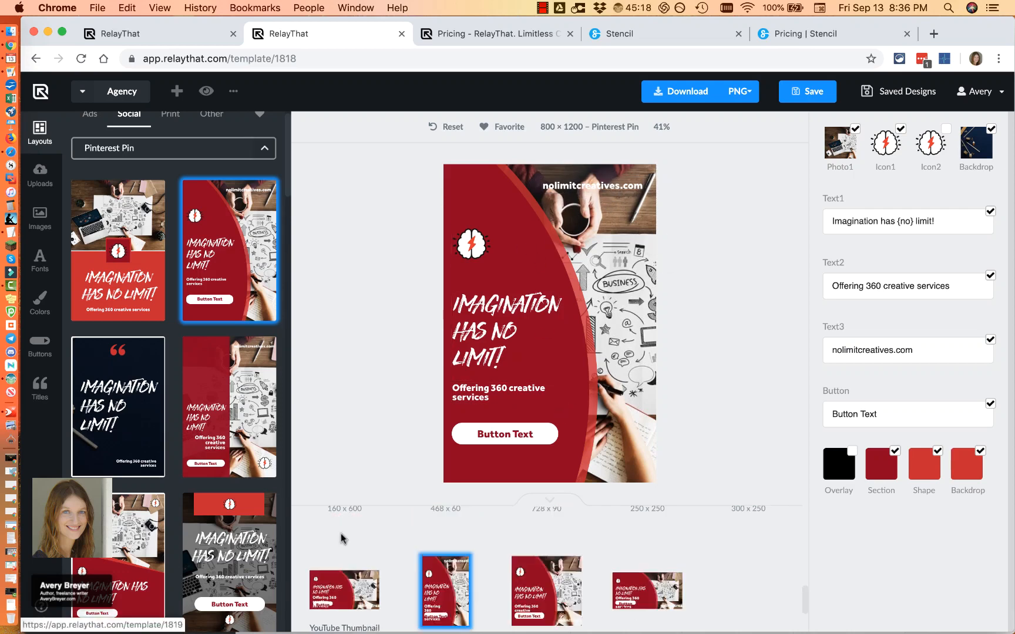
left_click(347, 599)
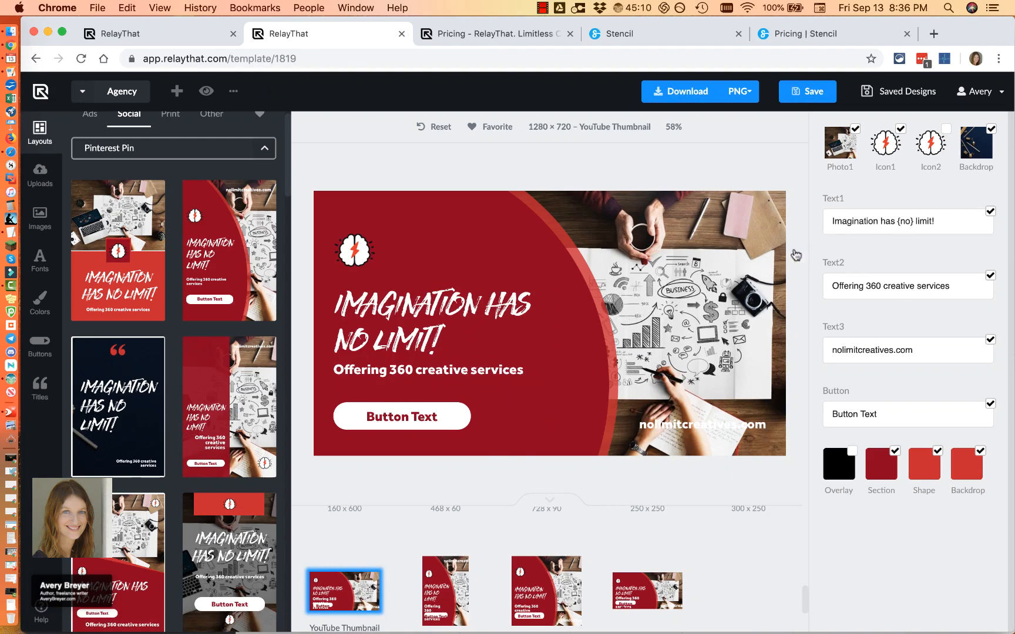
- Look at the Stencil editor for comparison, and return to RelayThat to browse the curved red design's sizes
left_click(679, 36)
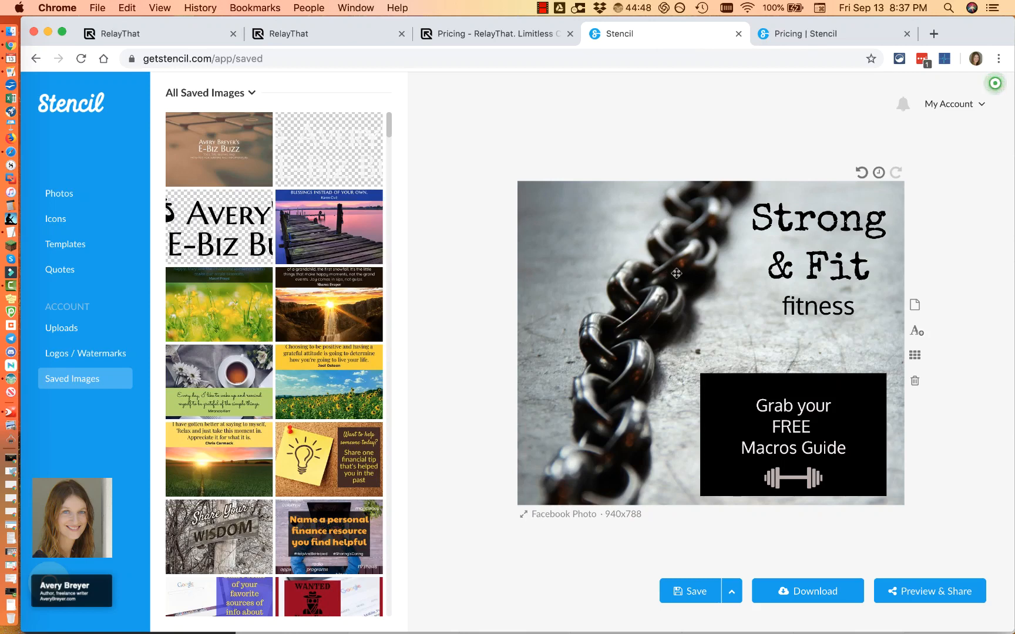
left_click(351, 39)
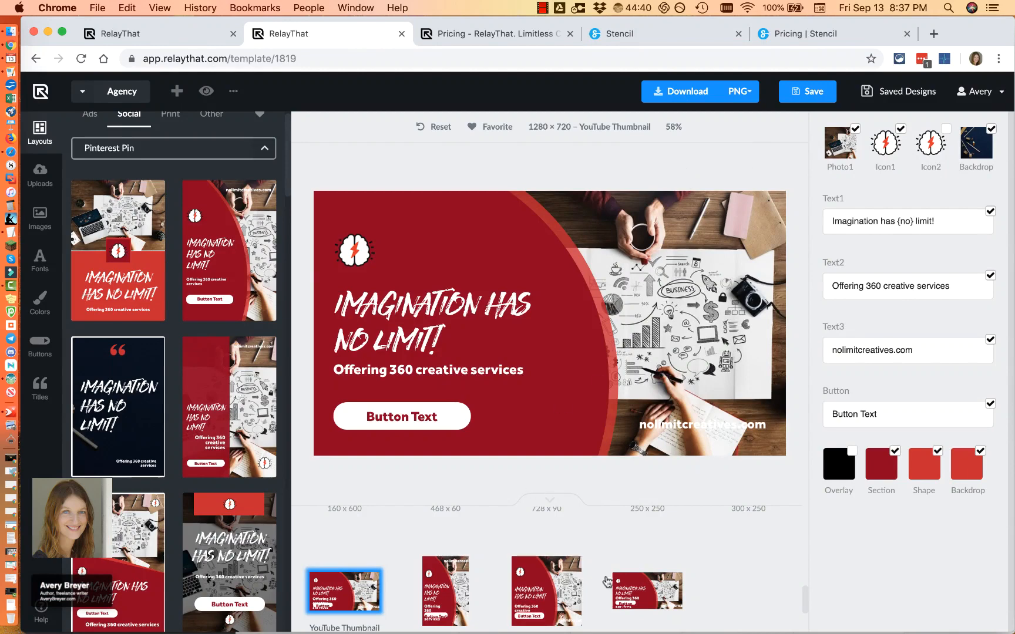
scroll(562, 536, "down", 3)
scroll(444, 556, "down", 5)
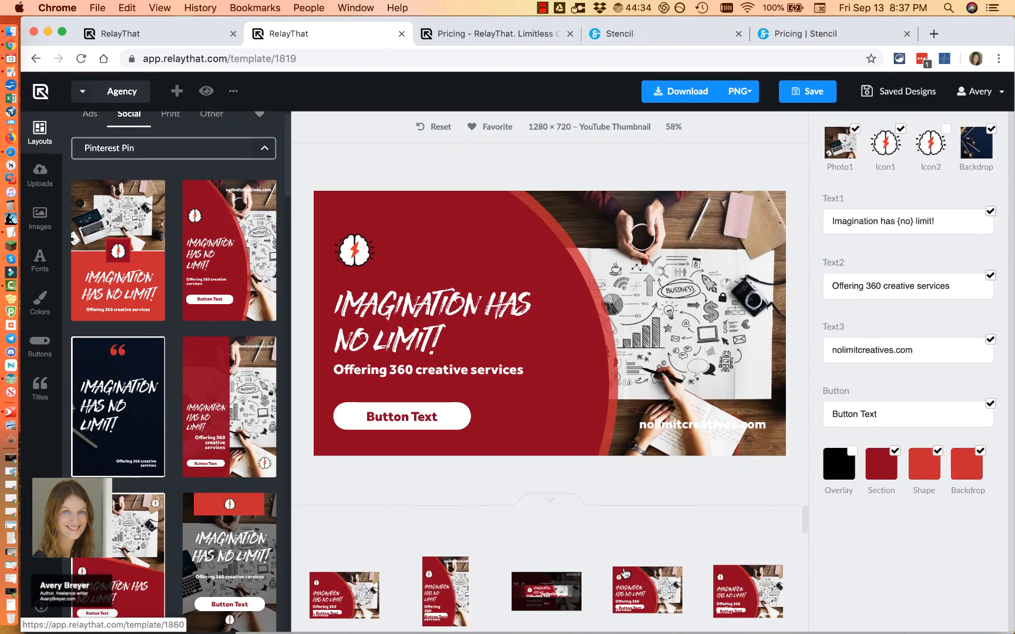
- Switch to Stencil and resize the Strong & Fit design to Pinterest (600x900)
left_click(640, 33)
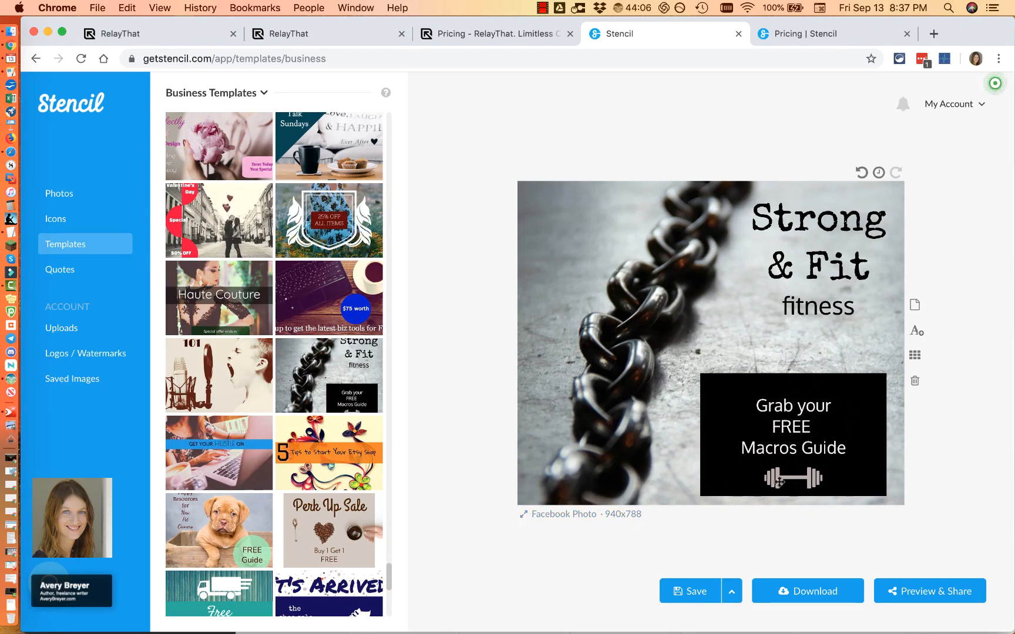
left_click(628, 515)
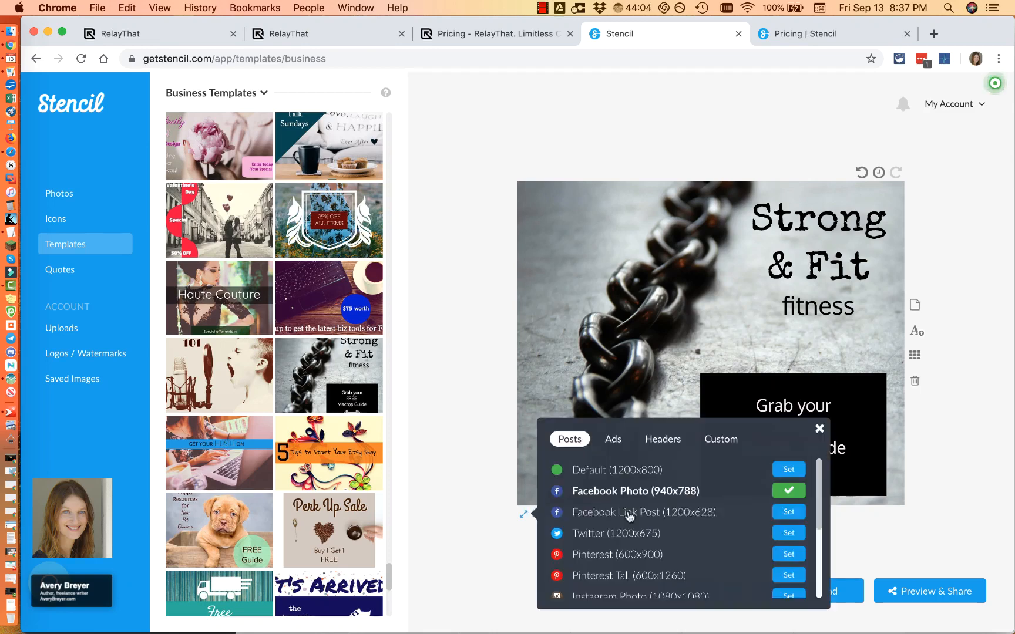
left_click(637, 557)
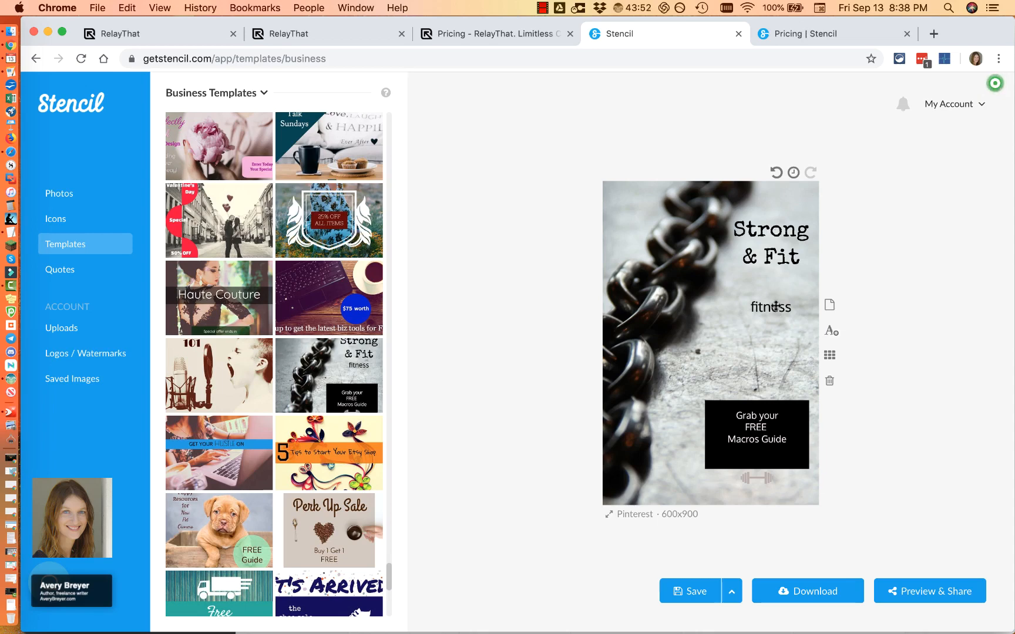
- Move the barbell icon up into the black box, just under the "Macros Guide" text
left_click(767, 481)
left_click_drag(767, 477, 767, 458)
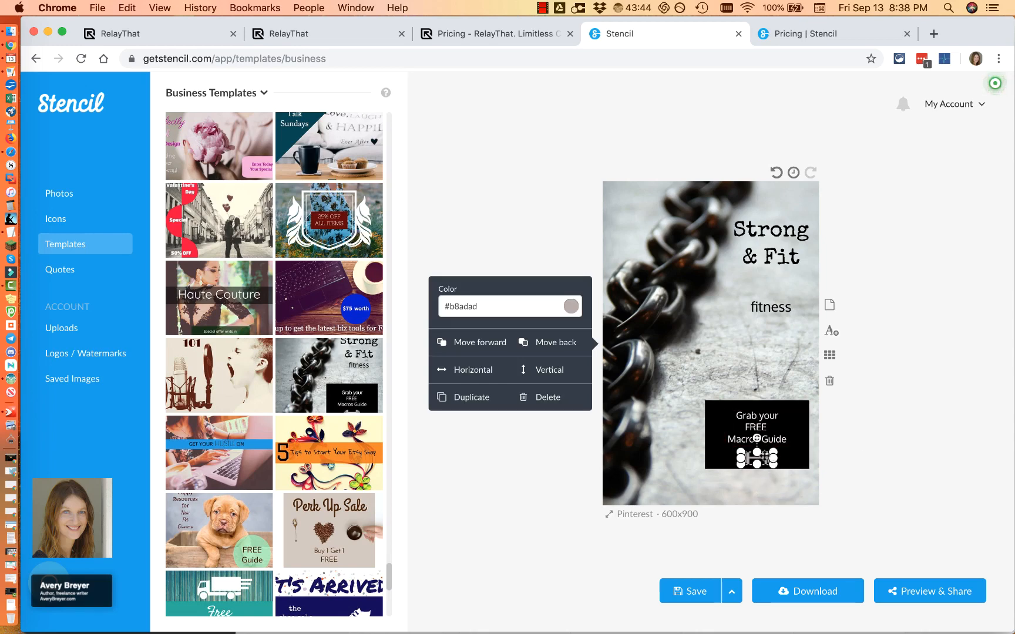
left_click(876, 460)
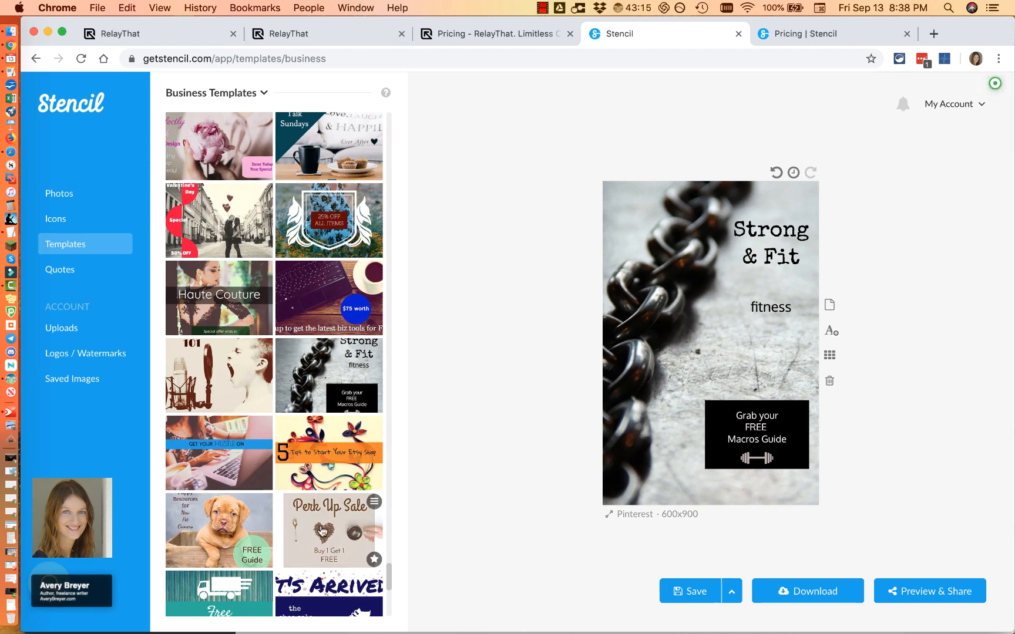
- Load the puppy resources business template and resize it to Twitter (1200x675)
left_click(218, 530)
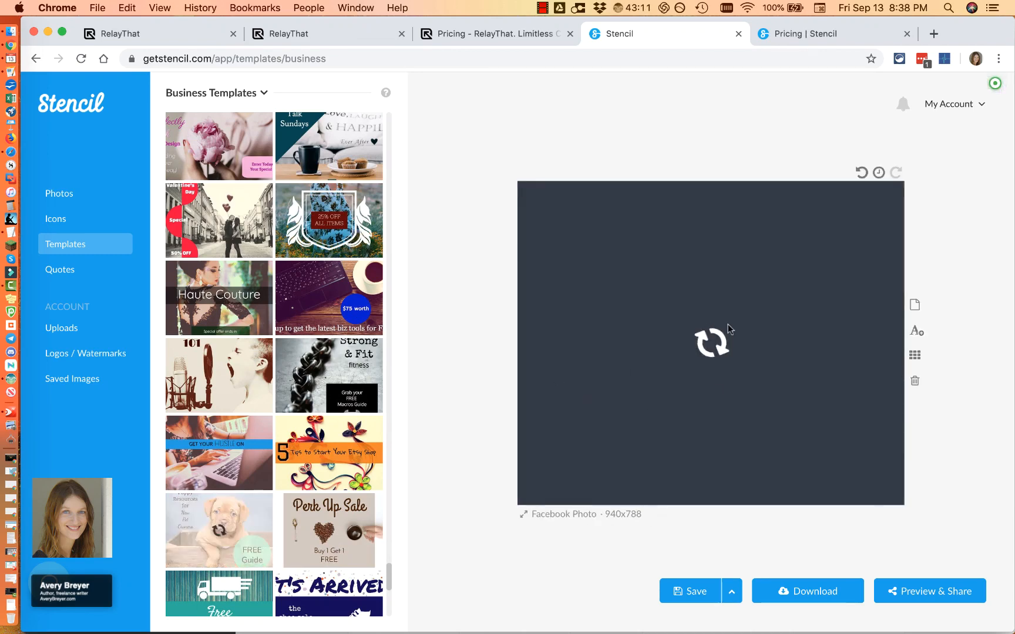
left_click(619, 519)
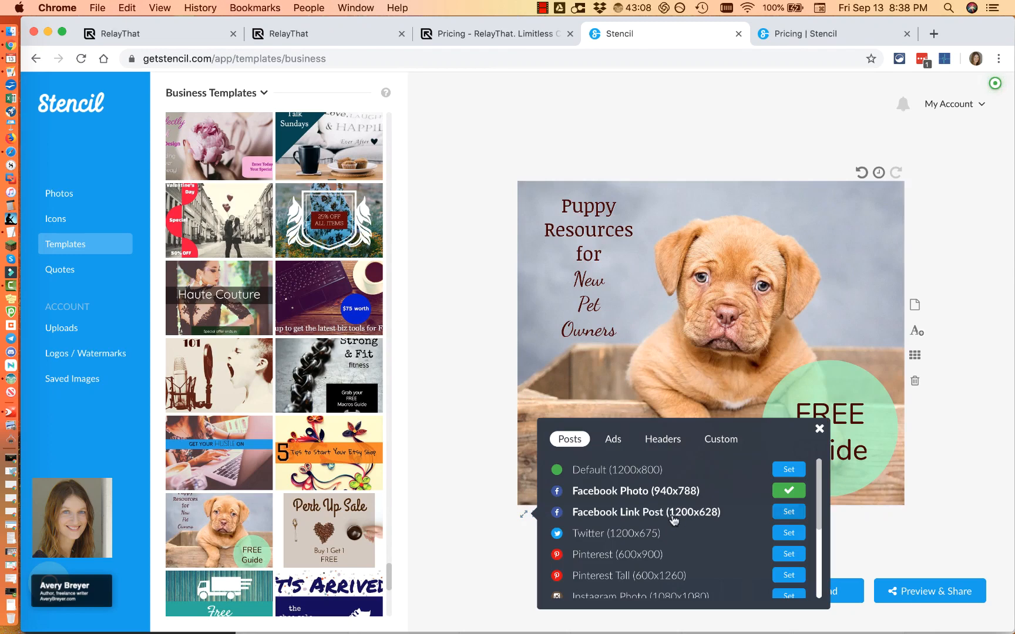
left_click(647, 534)
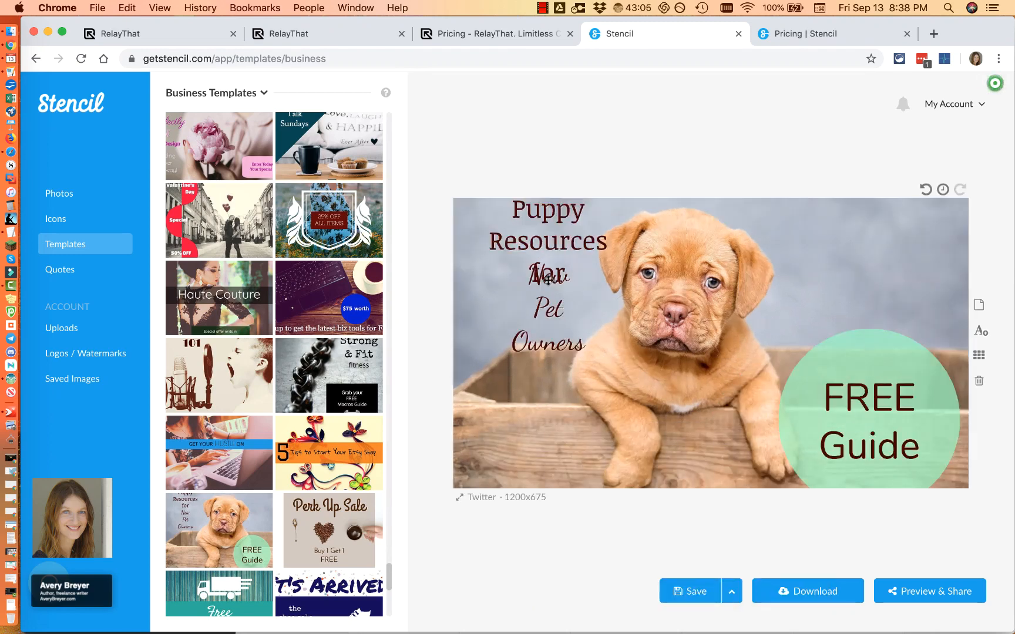
- Move the "New Pet Owners" text slightly lower, and undo back to the Facebook Photo version
mouse_move(545, 280)
left_mouse_down()
mouse_move(522, 290)
mouse_move(544, 284)
left_mouse_up()
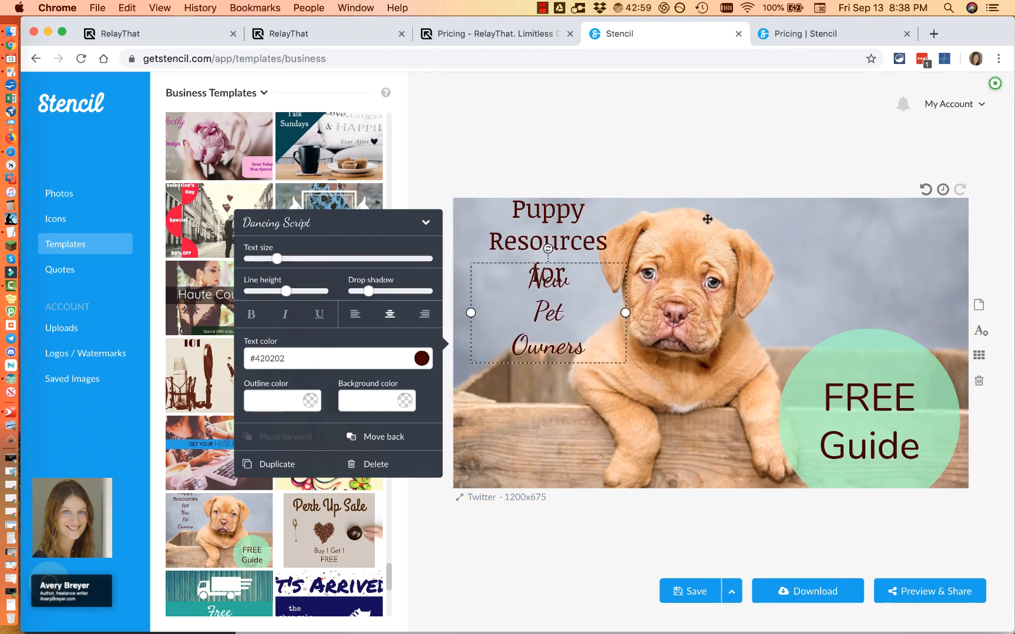
left_click(793, 165)
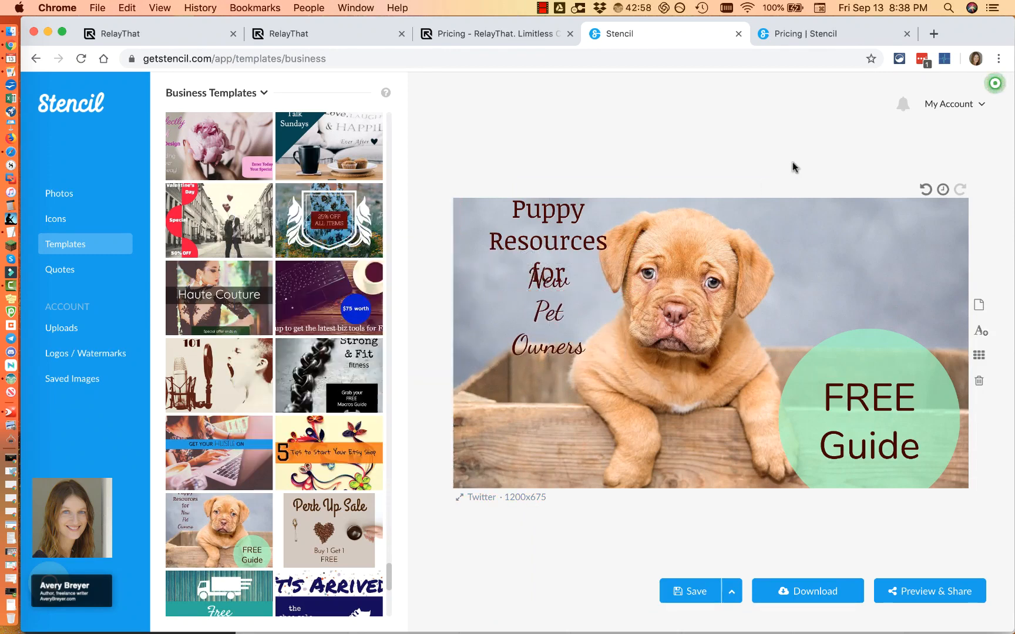
left_click(924, 190)
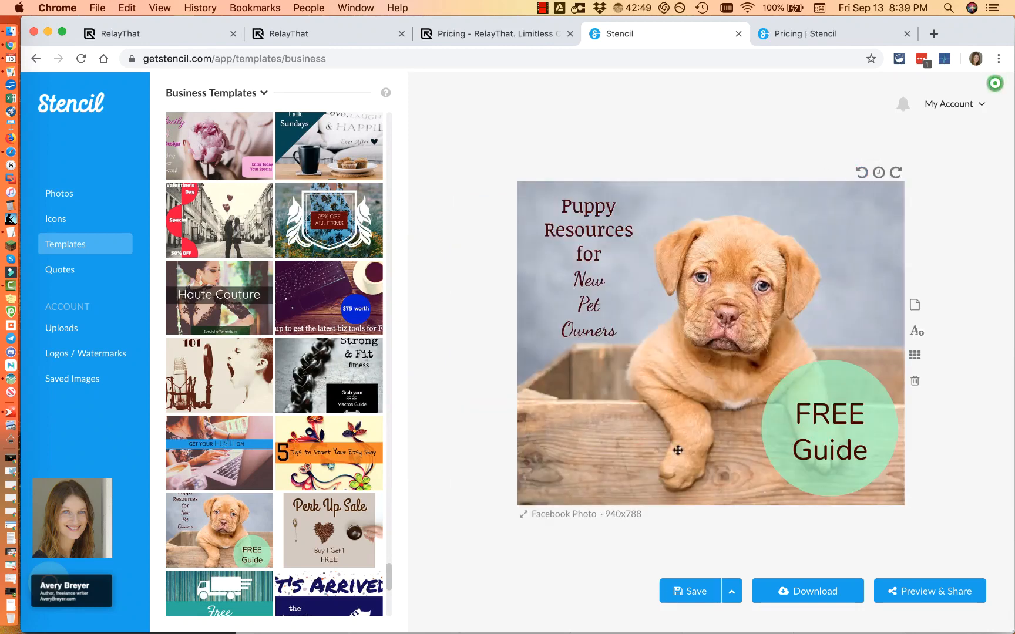
- Resize the puppy design to Twitter (1200x675) again and then to Pinterest (600x900)
left_click(624, 516)
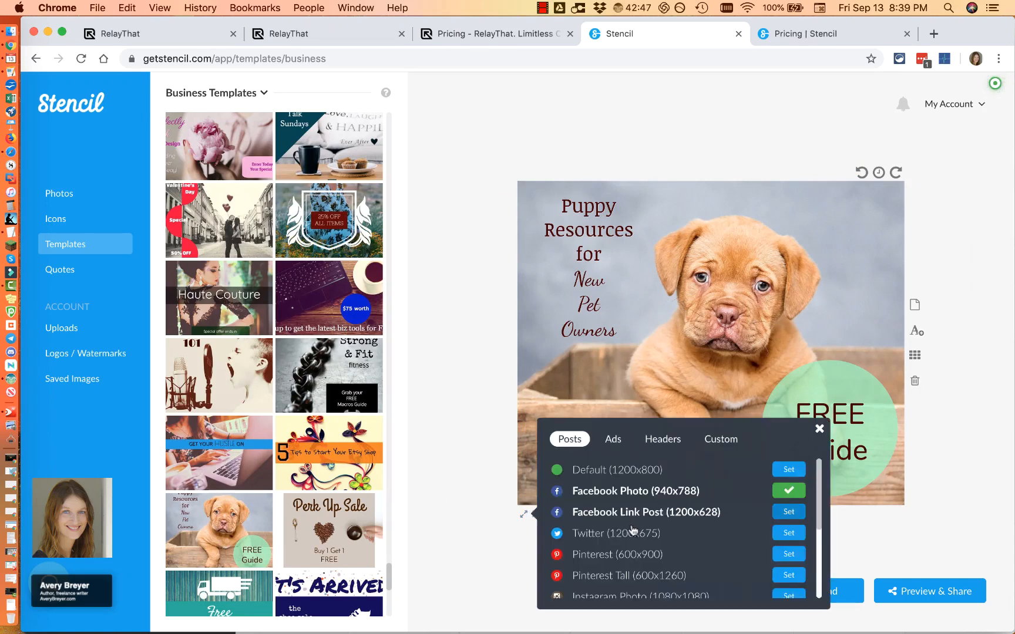
left_click(636, 534)
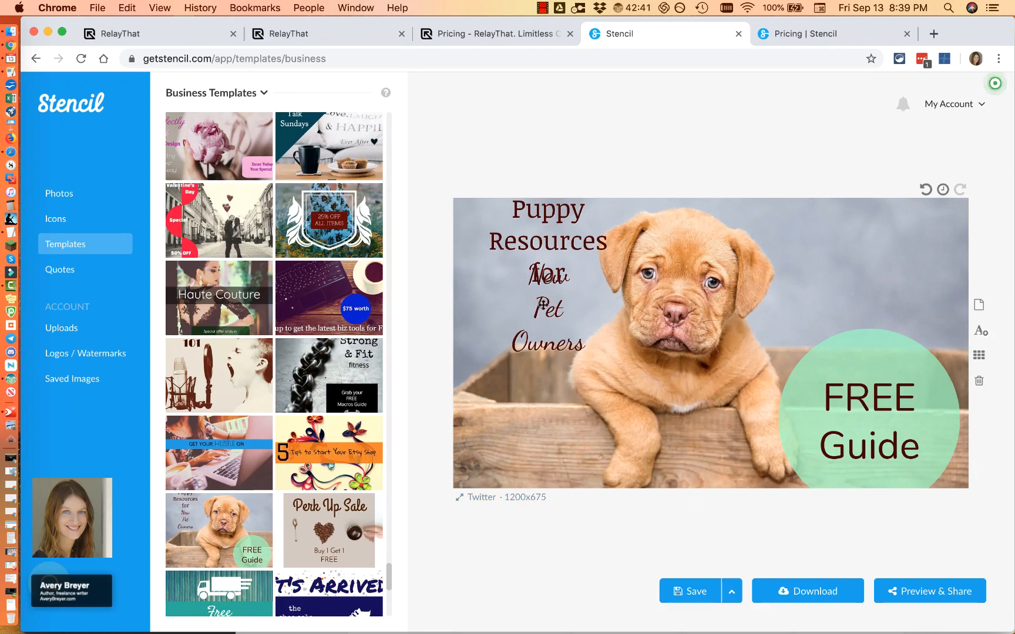
left_click(502, 497)
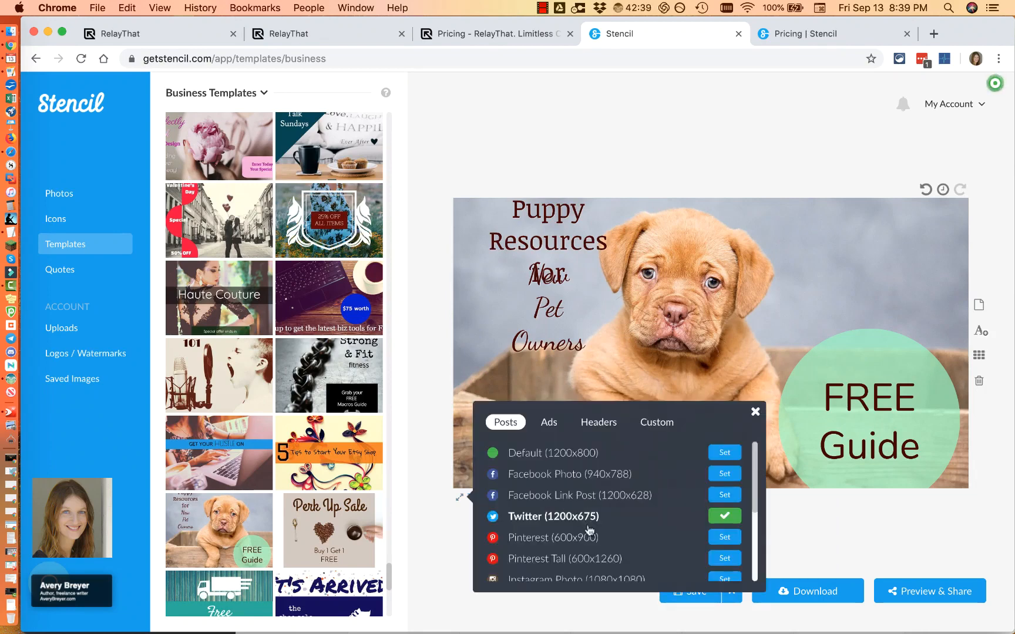
left_click(584, 480)
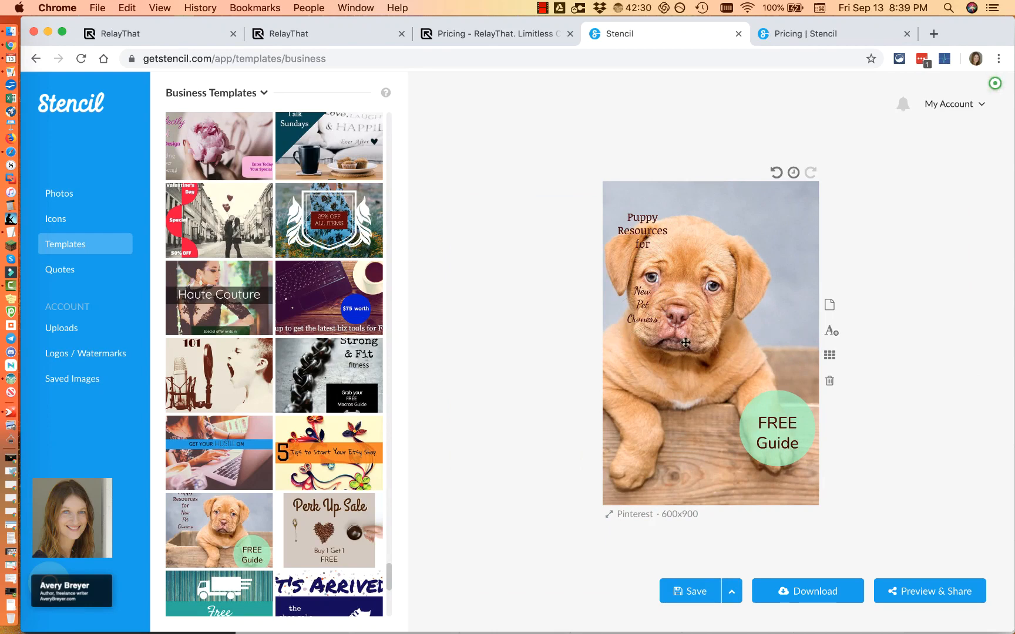
- Switch back to RelayThat, look through the curved red design's size variants, and open the colour idea presets
left_click(356, 41)
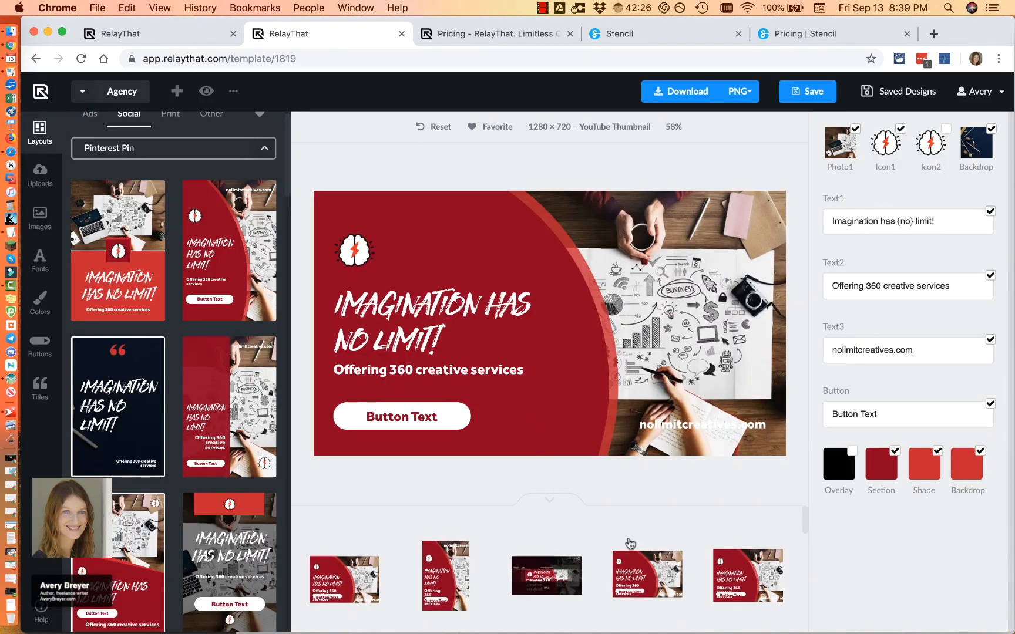
scroll(628, 549, "down", 5)
scroll(623, 549, "up", 5)
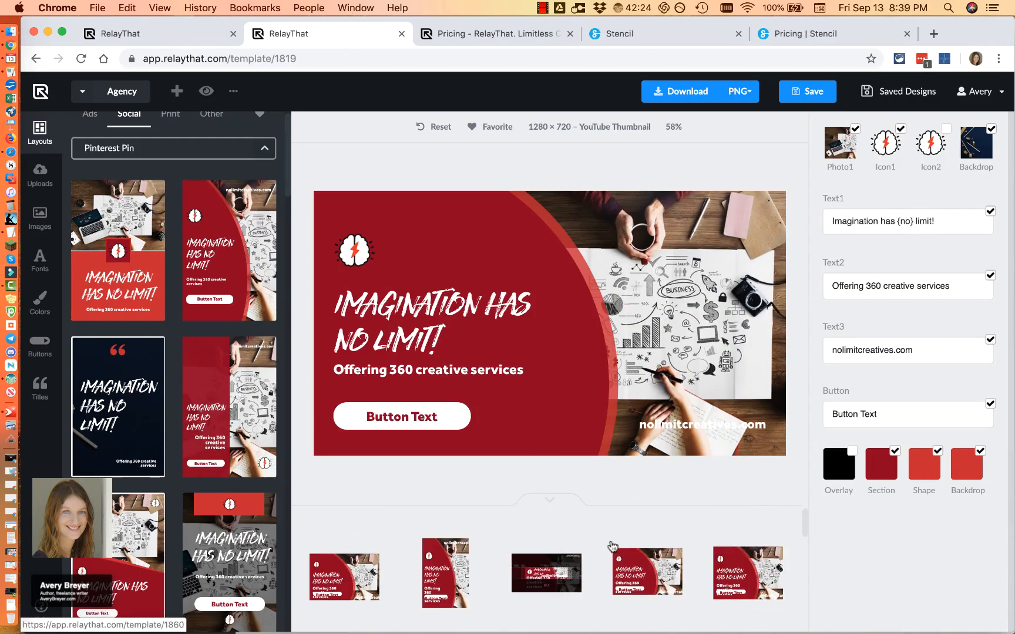
scroll(607, 555, "up", 1)
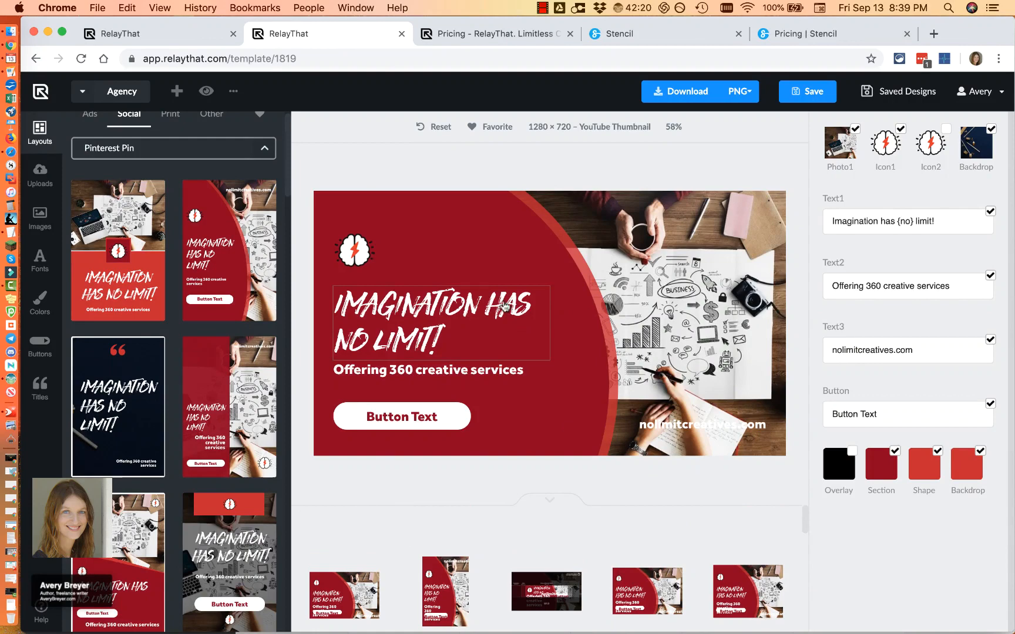
left_click(41, 306)
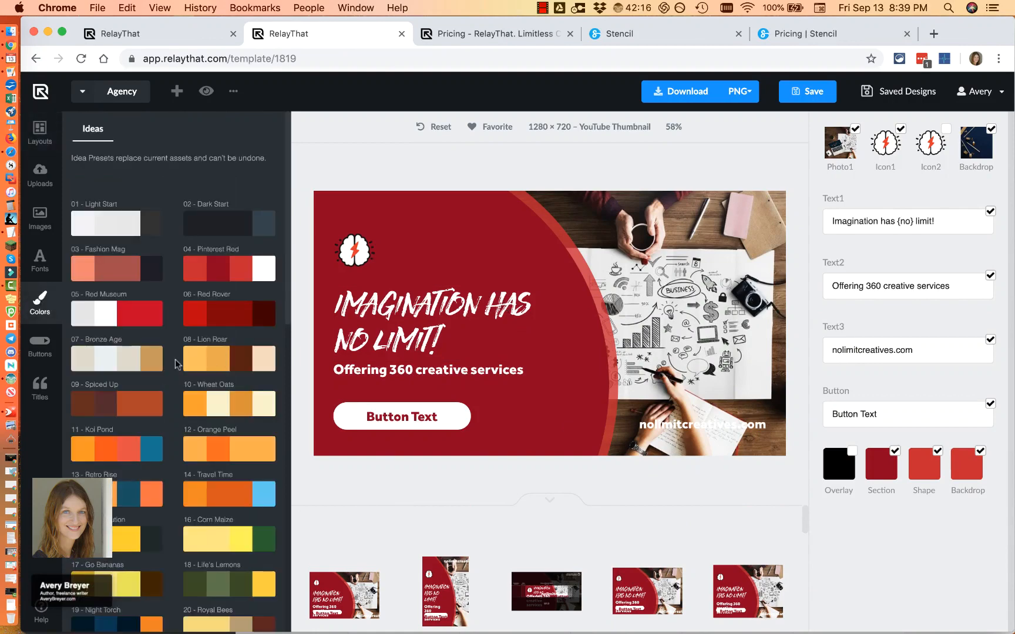
- Apply the 21 - Wavy Grass colour preset to the curved YouTube Thumbnail design
scroll(214, 393, "down", 5)
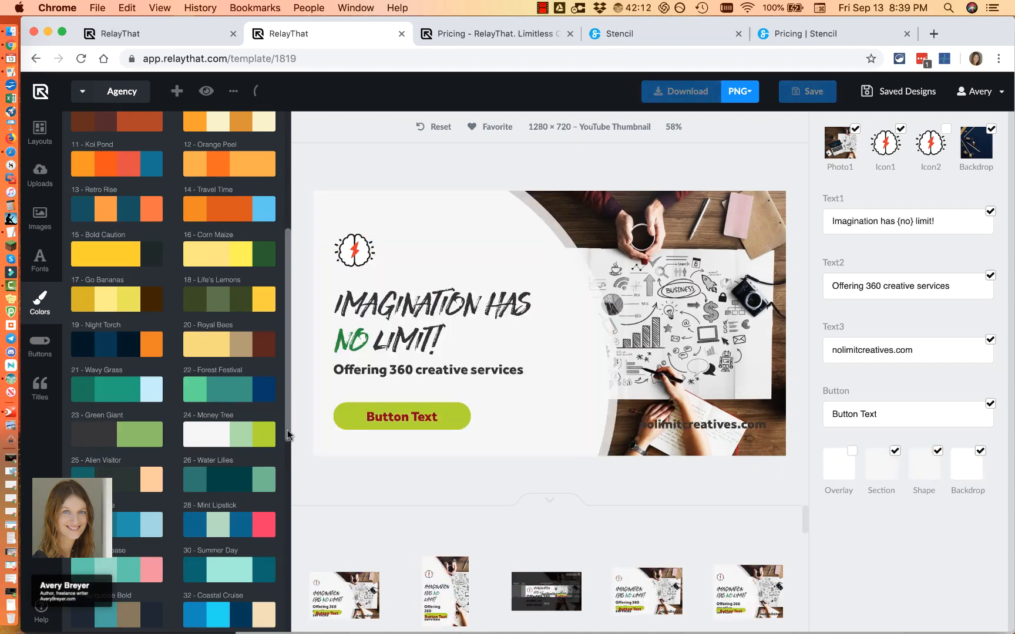
left_click(115, 400)
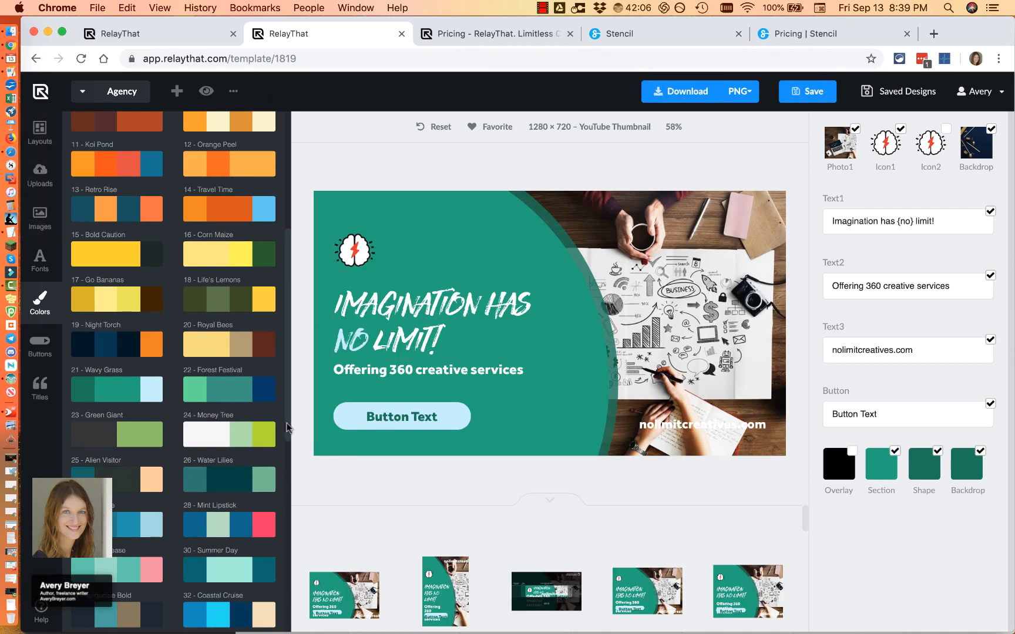
- View the recoloured design's Square, Medium Rectangle, Square Post and Wide Post size variants
scroll(684, 587, "down", 2)
scroll(685, 587, "down", 3)
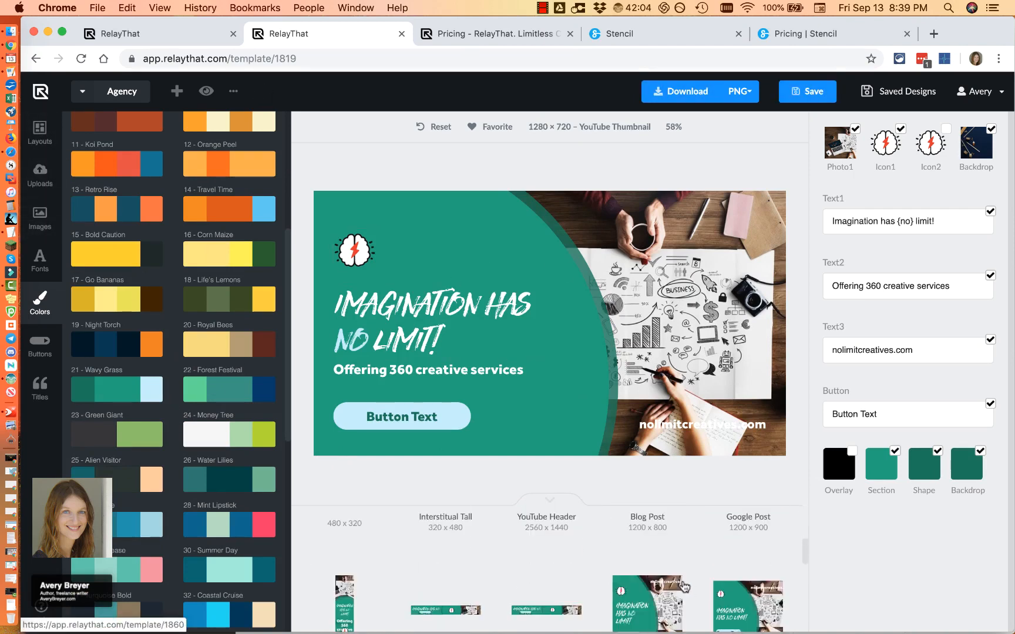
left_click(653, 538)
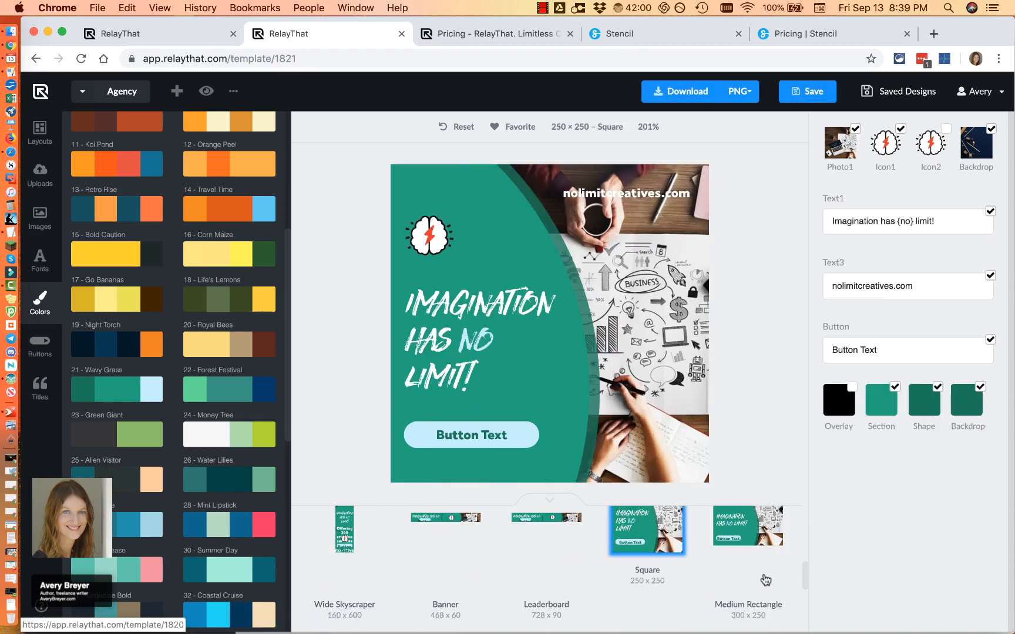
left_click(744, 536)
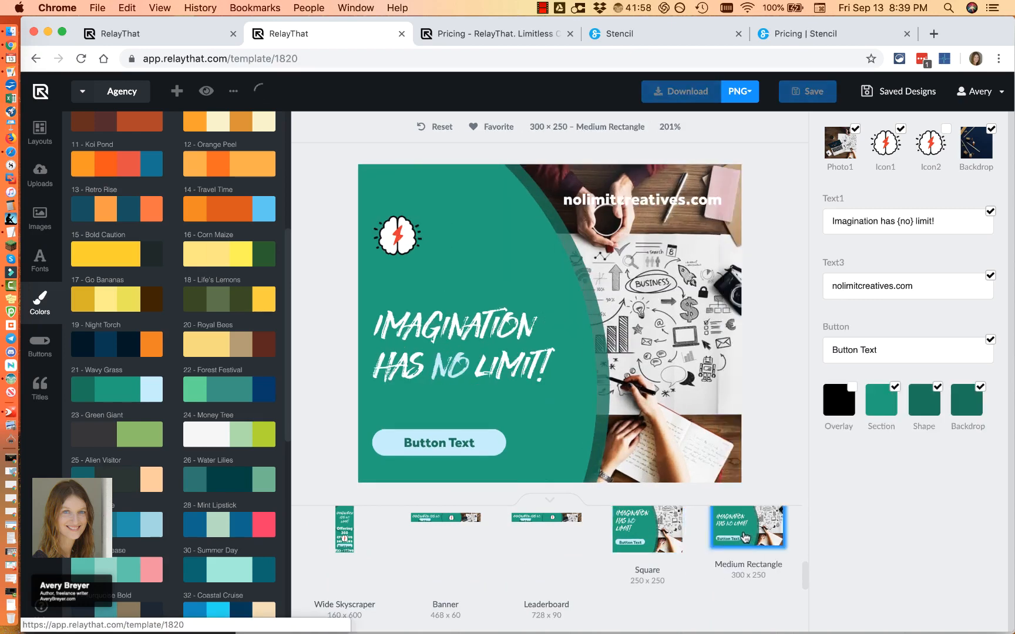
scroll(592, 576, "down", 3)
left_click(548, 539)
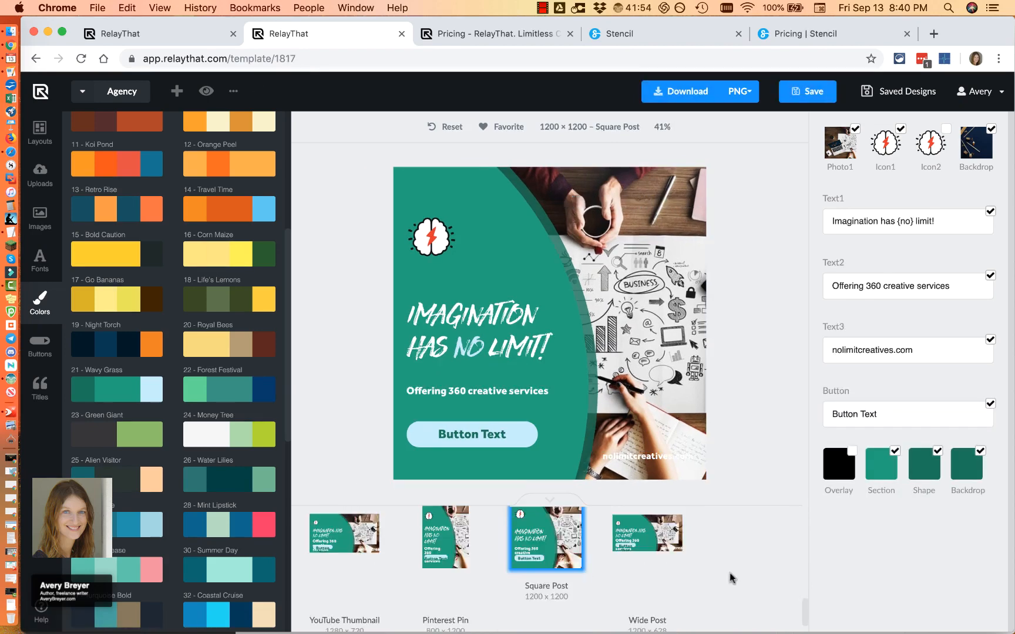
left_click(657, 539)
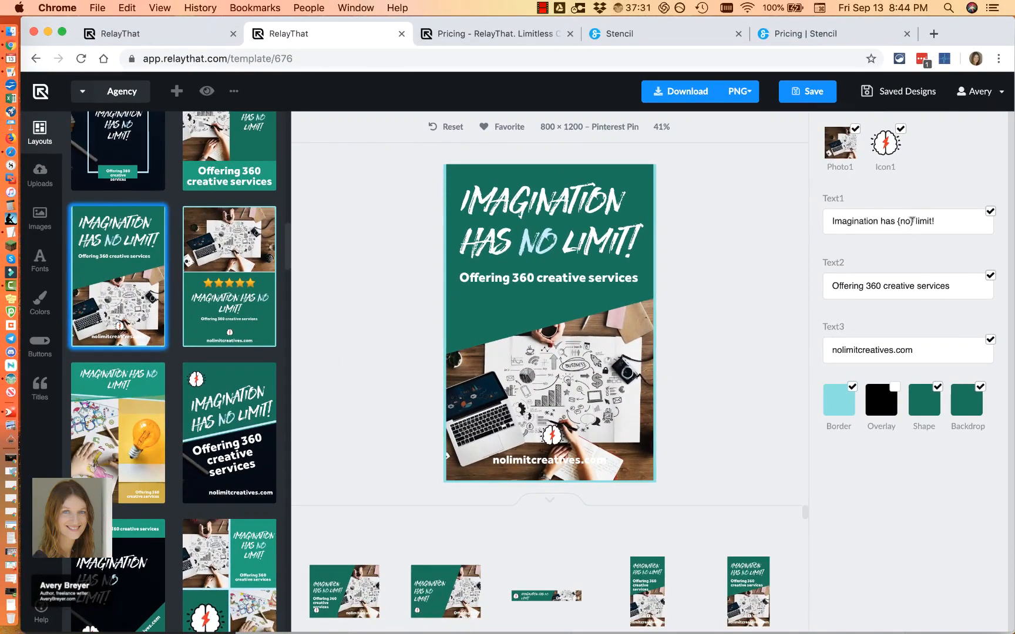
- Select the Pinterest Pin's headline text and review its Font 1, Font 2 and Highlight settings
left_click(545, 249)
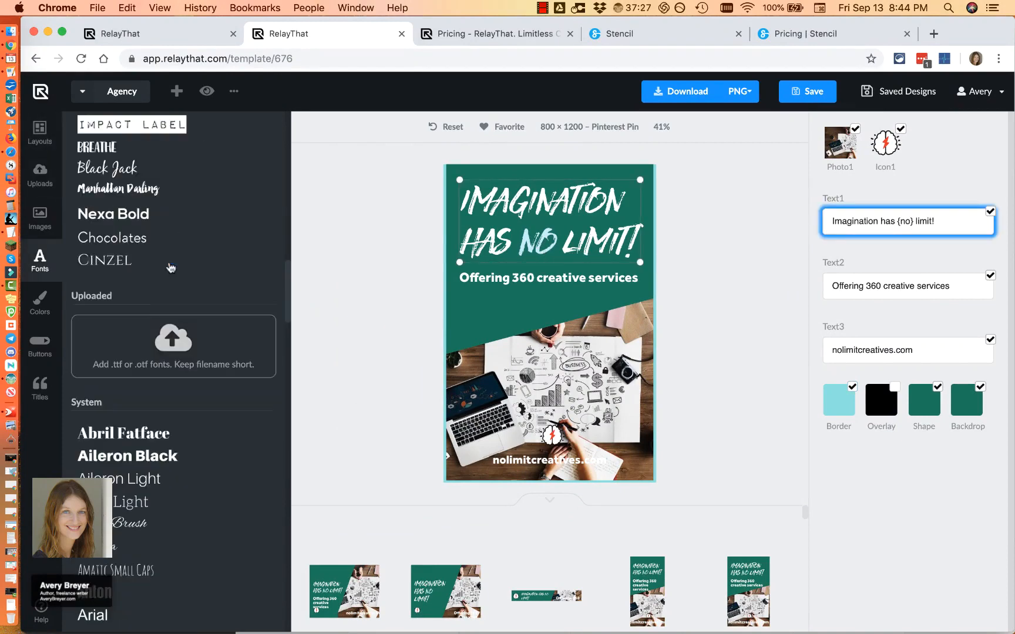
left_click(192, 130)
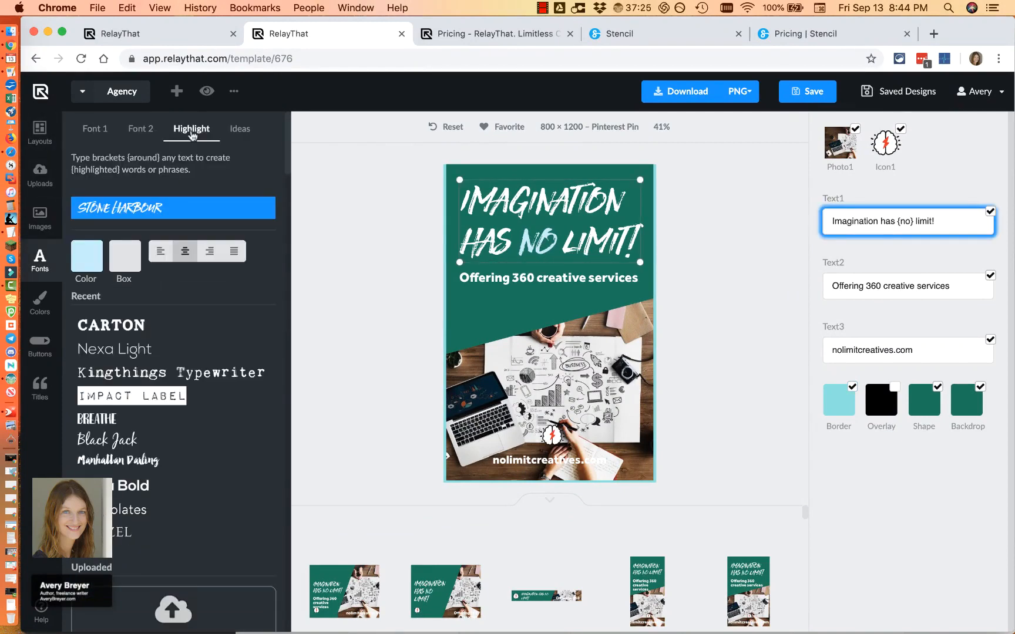
left_click(93, 129)
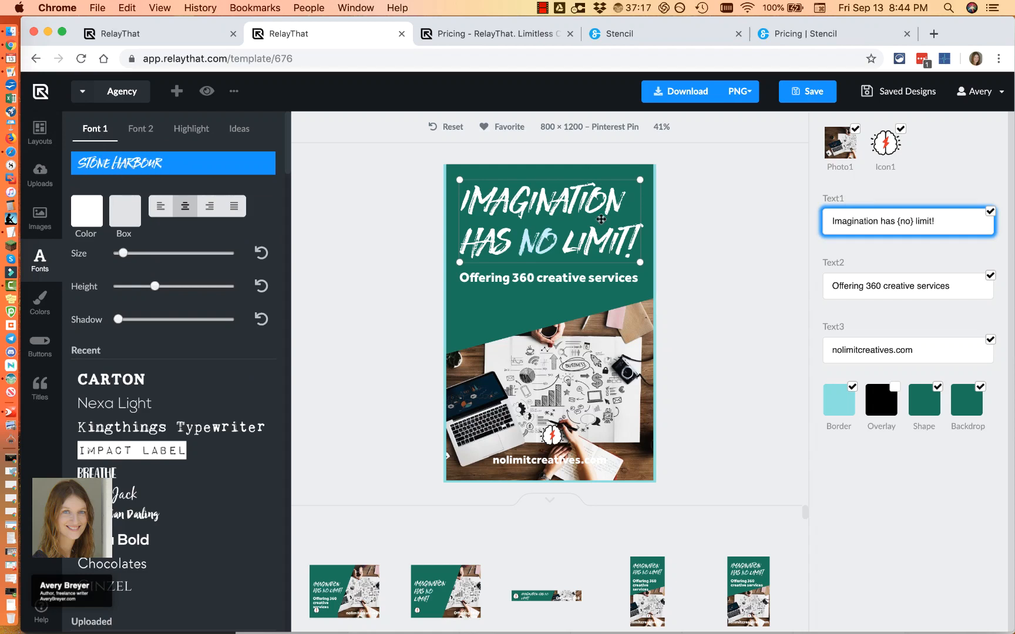
left_click(138, 139)
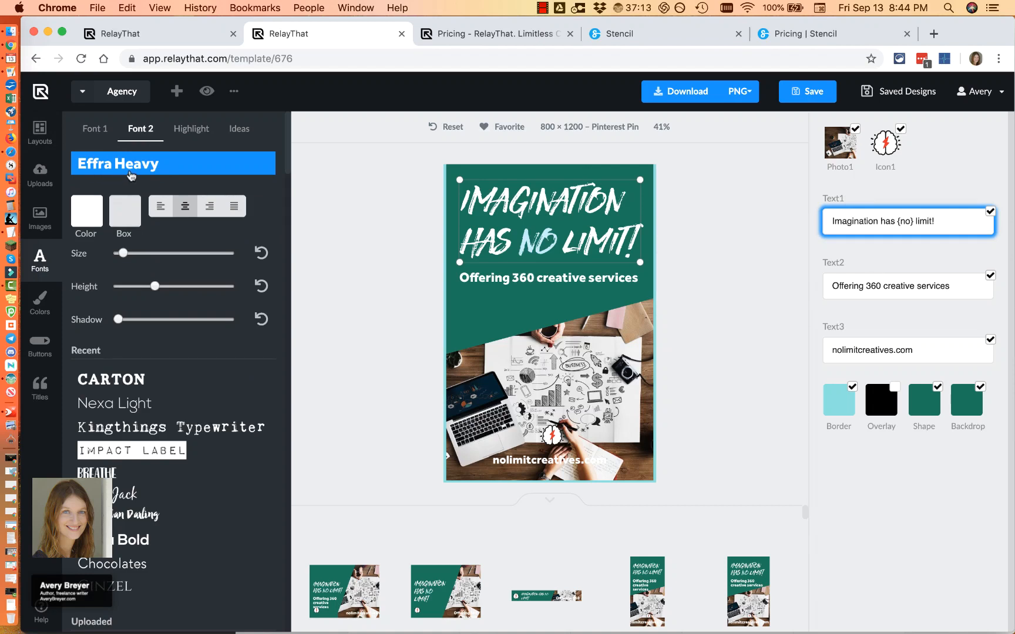
left_click(189, 133)
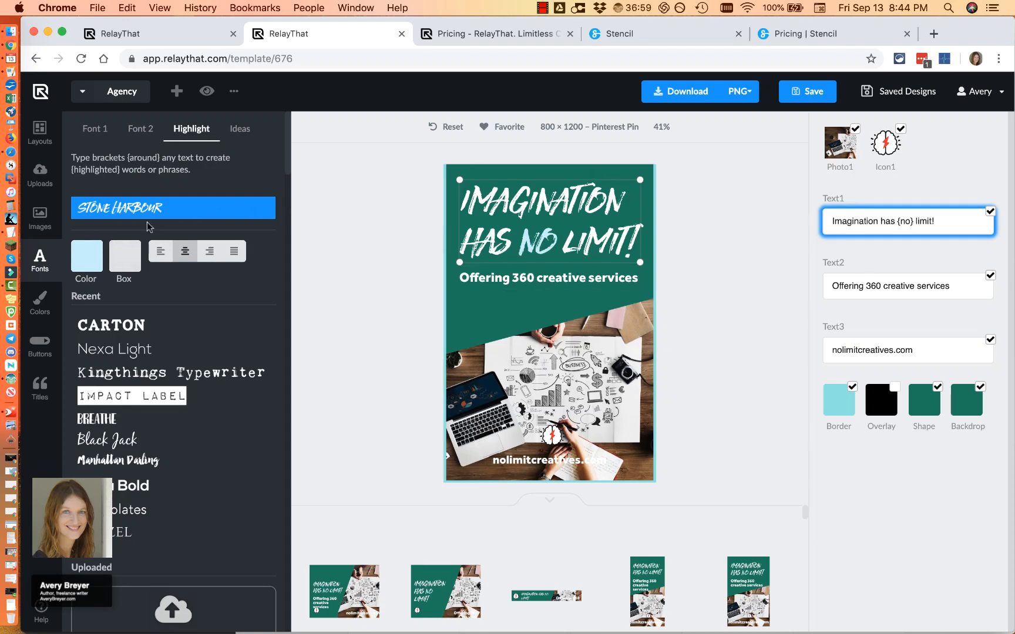
- Try near-black 060606 and bright cyan 63FDFF as the highlight colour for "no" in the headline
left_click(87, 255)
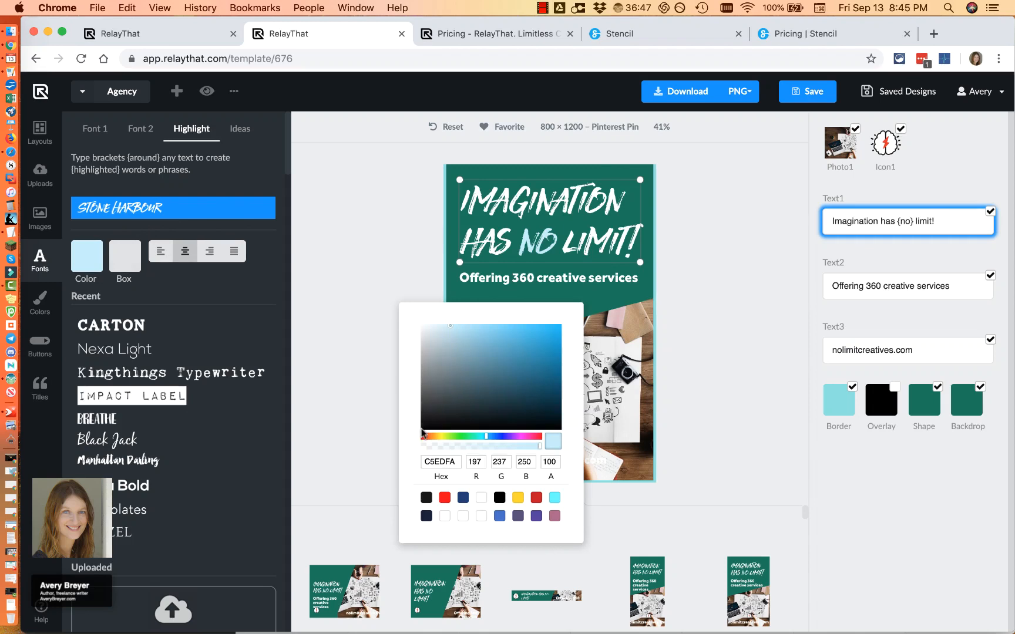
left_click(426, 420)
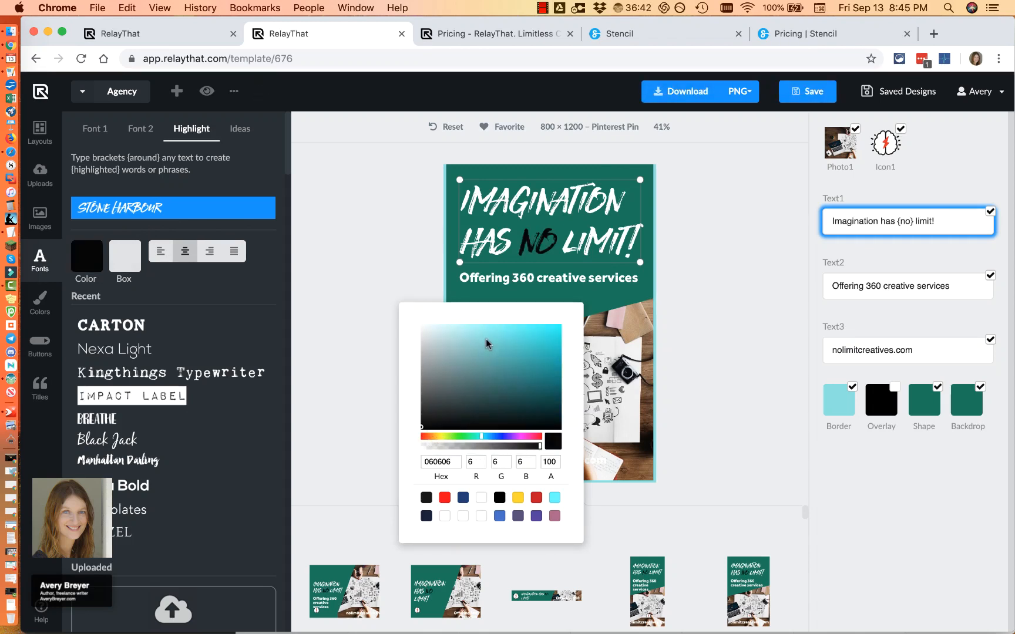
left_click(555, 498)
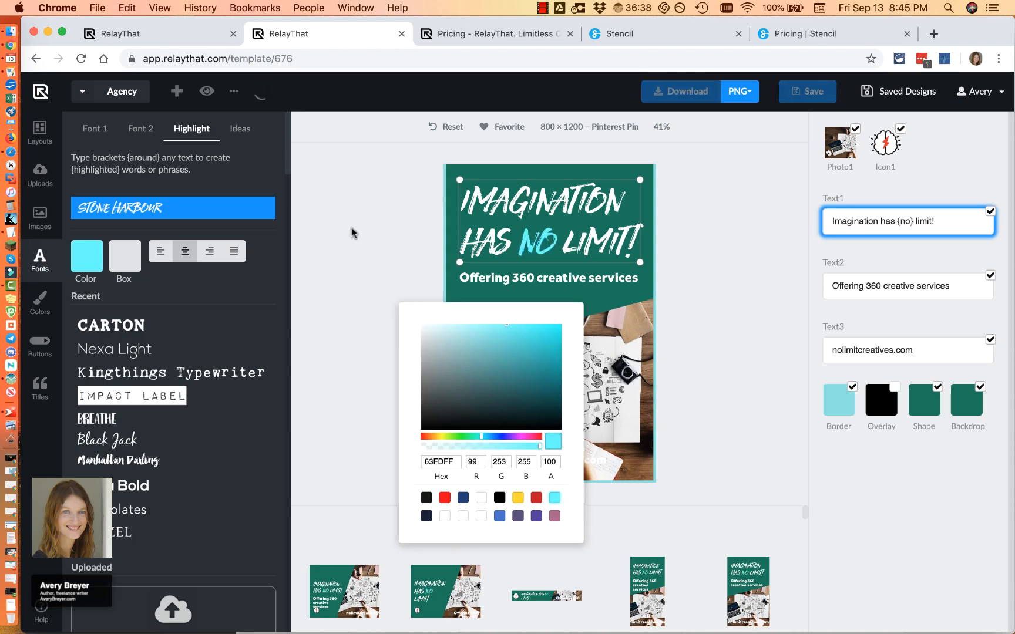
left_click(342, 256)
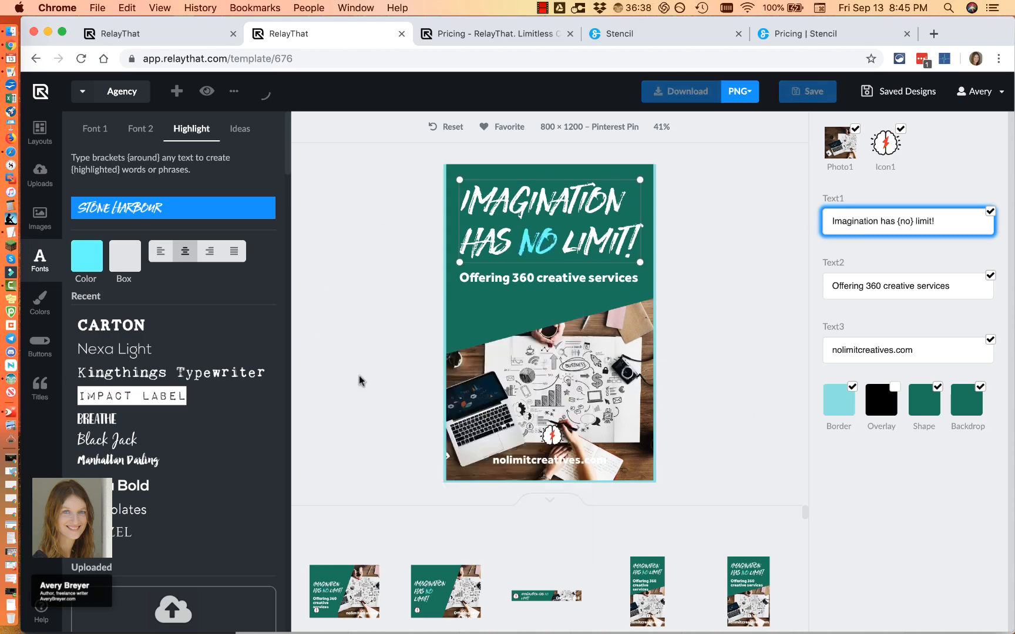
- Set the headline's highlight colour to the softer aqua 91EAEB
left_click(87, 257)
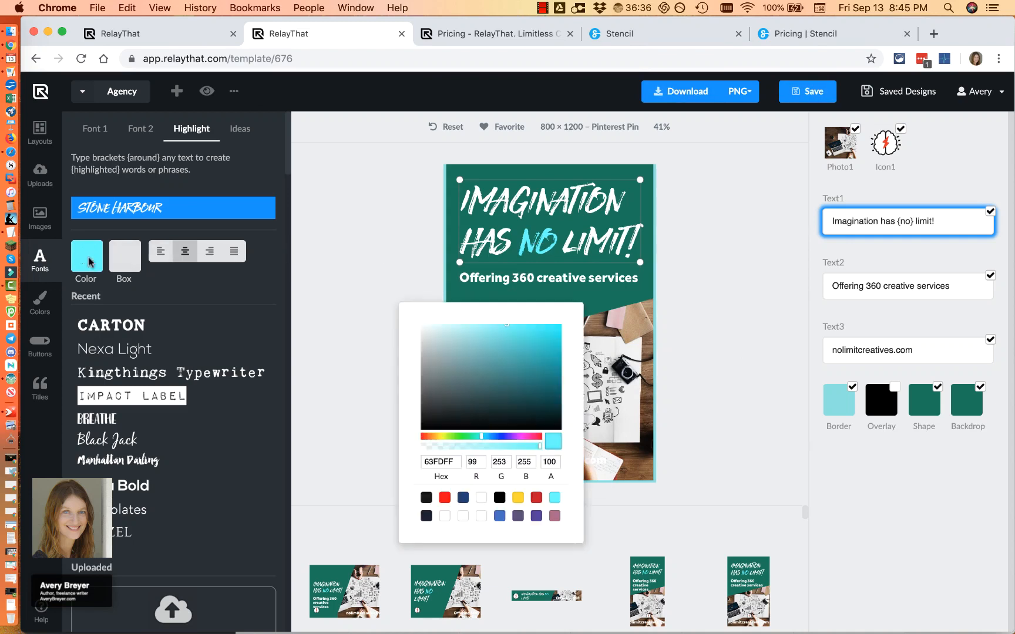
left_click(492, 360)
mouse_move(487, 340)
left_mouse_down()
mouse_move(482, 325)
mouse_move(484, 340)
mouse_move(474, 331)
left_mouse_up()
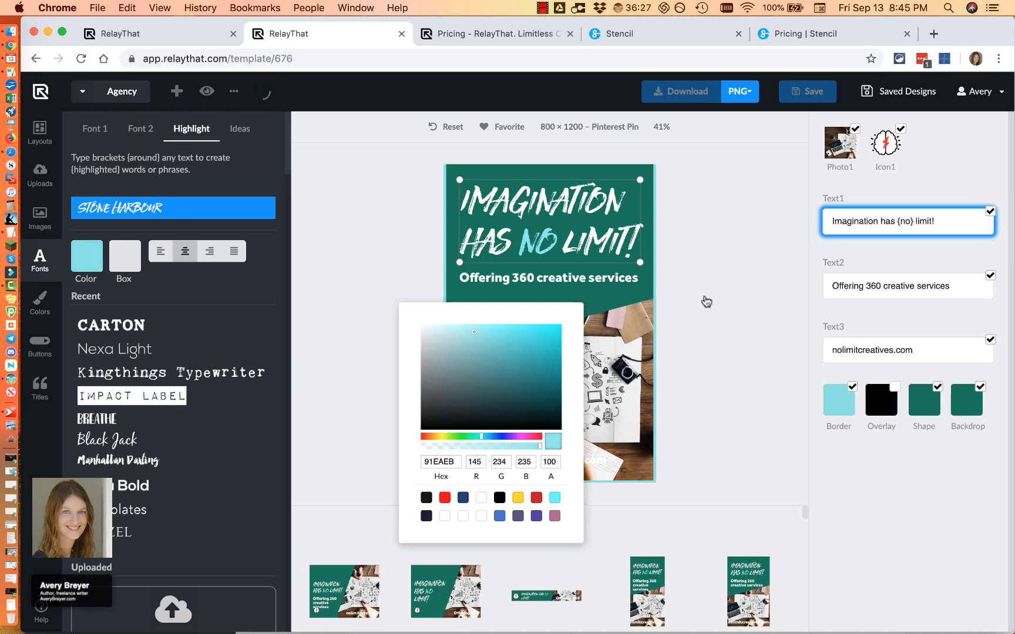
left_click(651, 406)
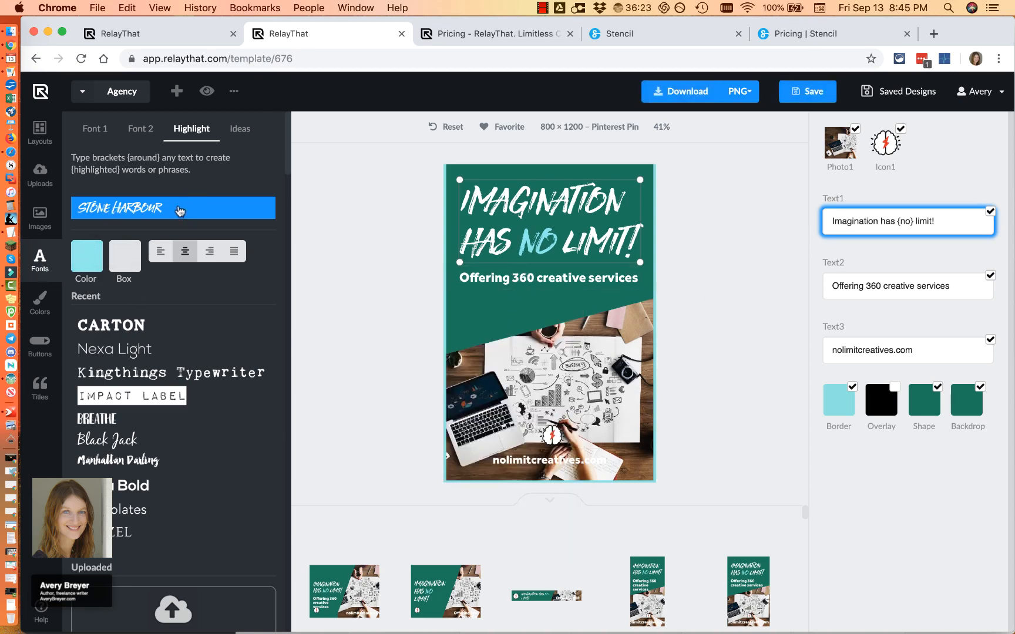
- Try the Black Jack and Brandon Grotesque fonts on the headline's highlighted word
scroll(211, 437, "down", 15)
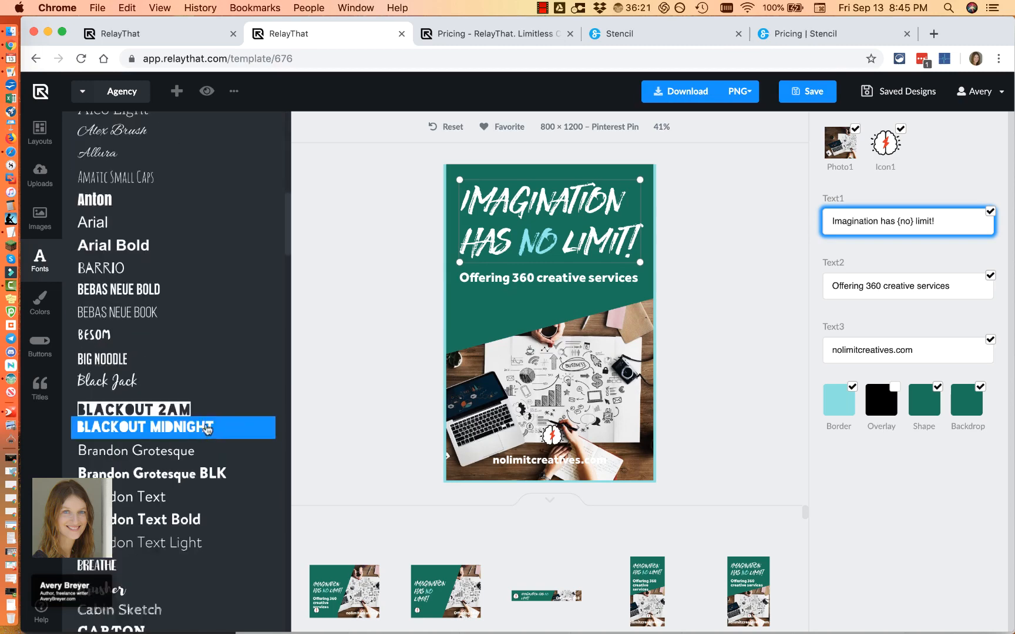
left_click(177, 383)
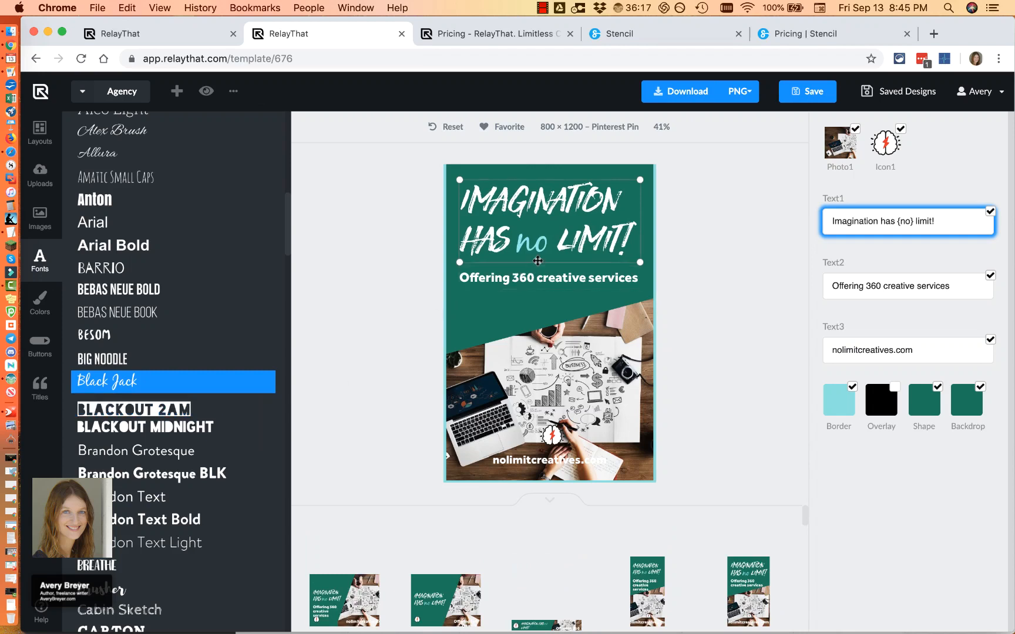
left_click(228, 459)
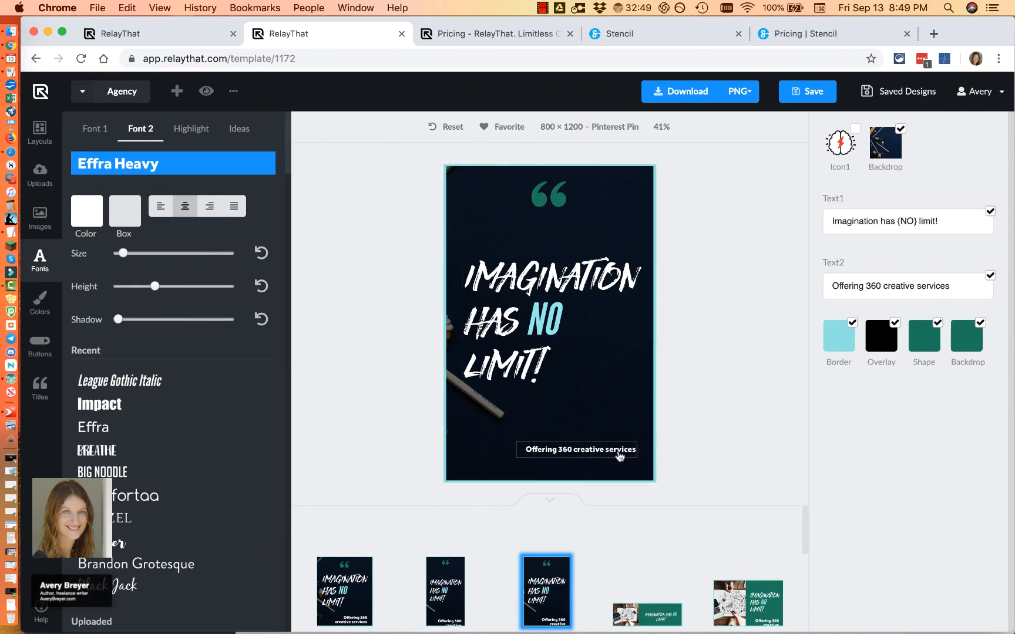
- Add a bright cyan box behind "Offering 360 creative services" on the dark quote Pinterest Pin
left_click(597, 456)
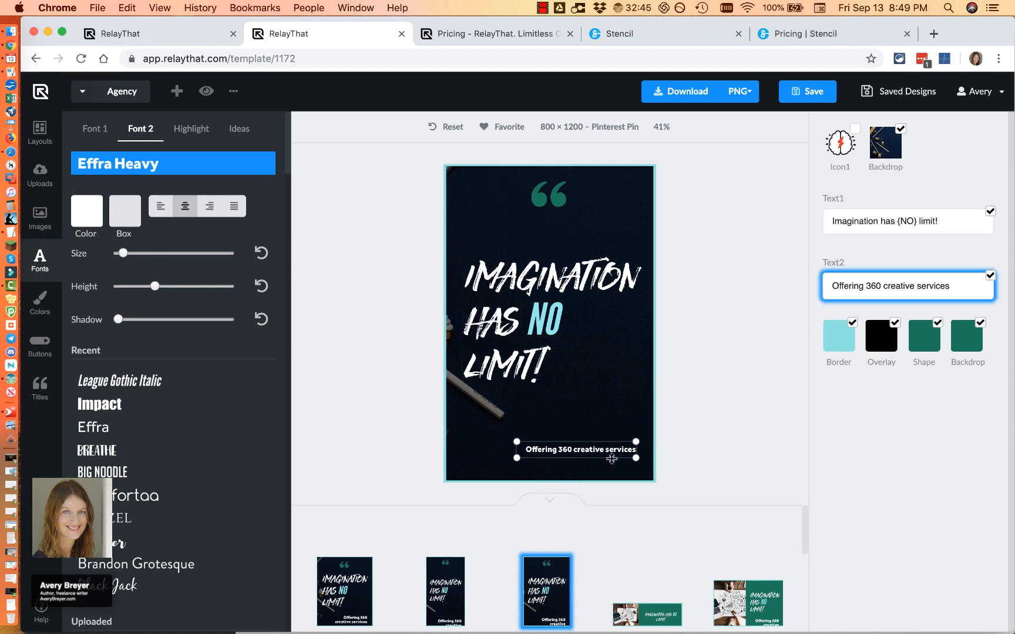
left_click(125, 218)
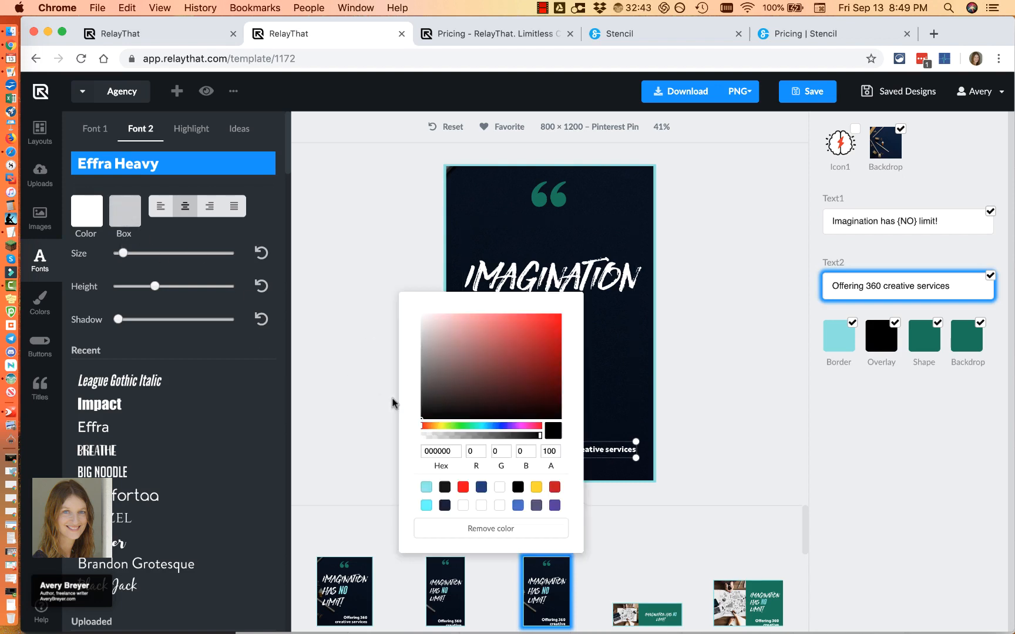
left_click(427, 504)
left_click(755, 385)
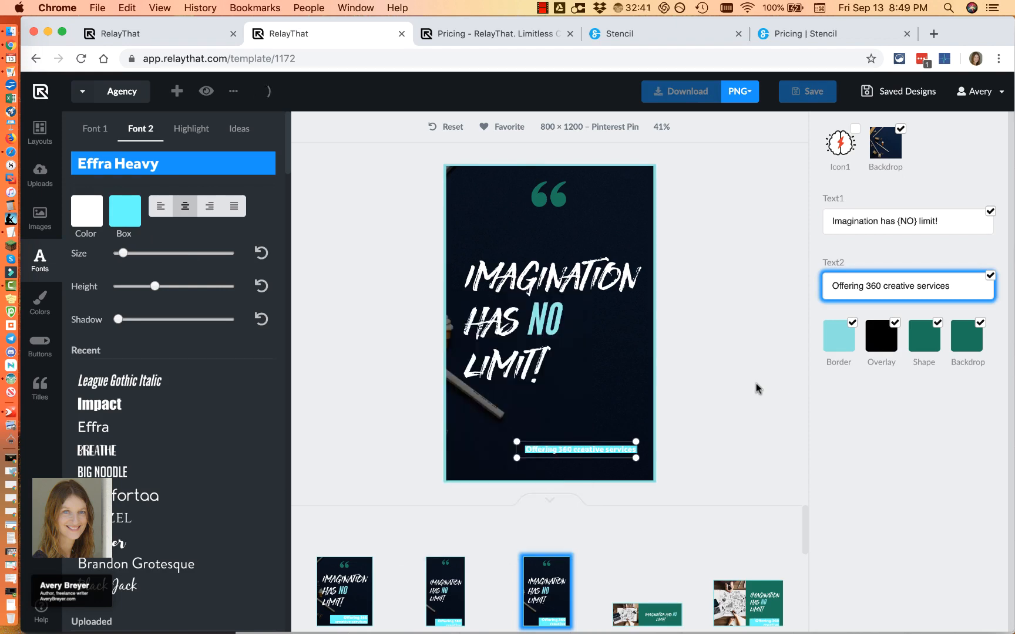
left_click(692, 450)
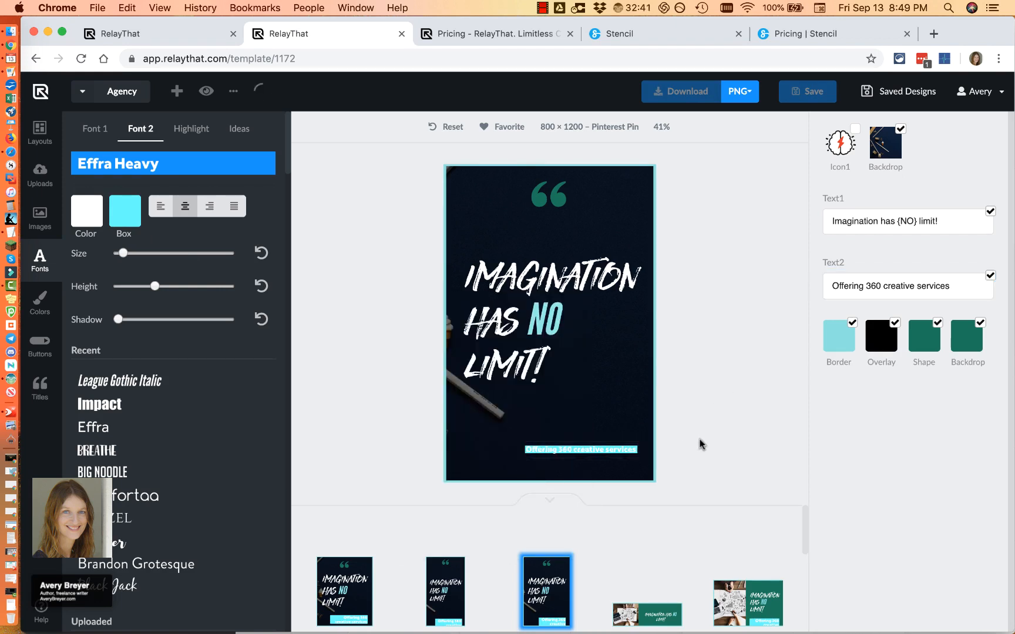
- Change the "Offering 360 creative services" text colour to black
left_click(629, 459)
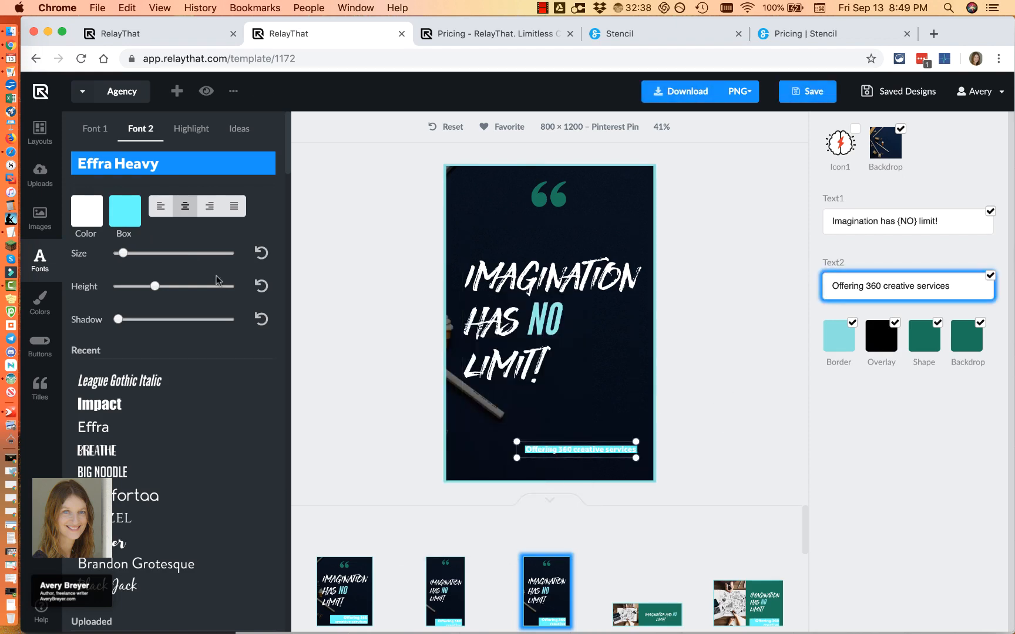
left_click(86, 218)
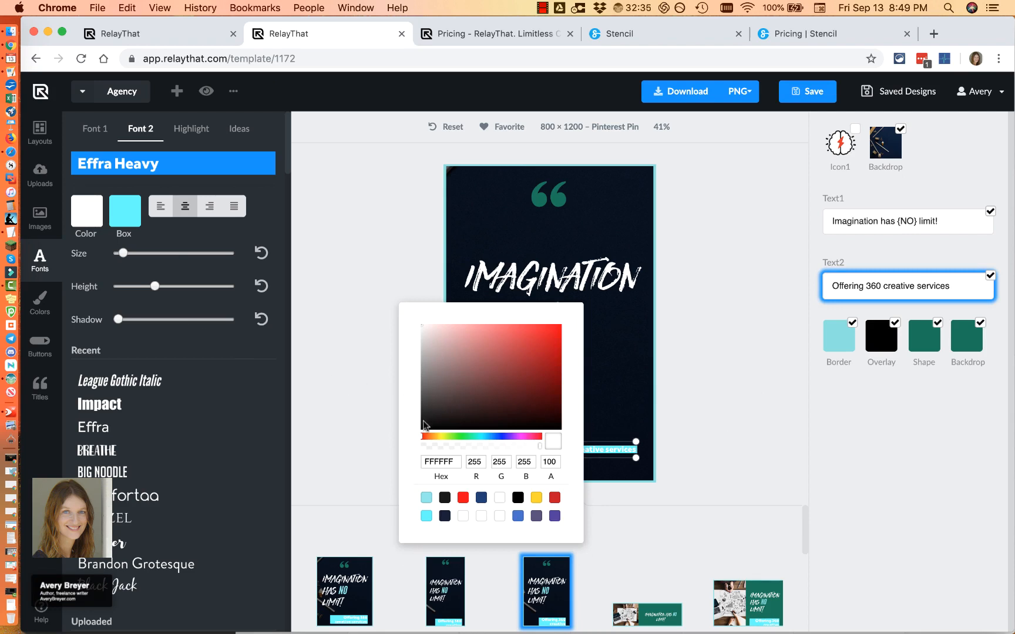
left_click_drag(423, 425, 421, 430)
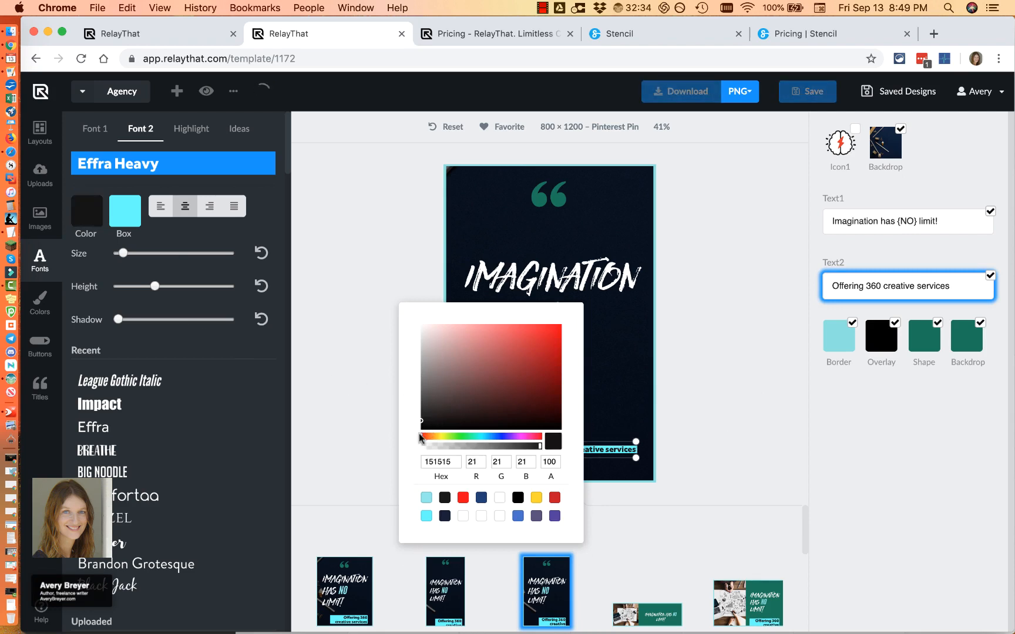
left_click(707, 397)
left_click(712, 397)
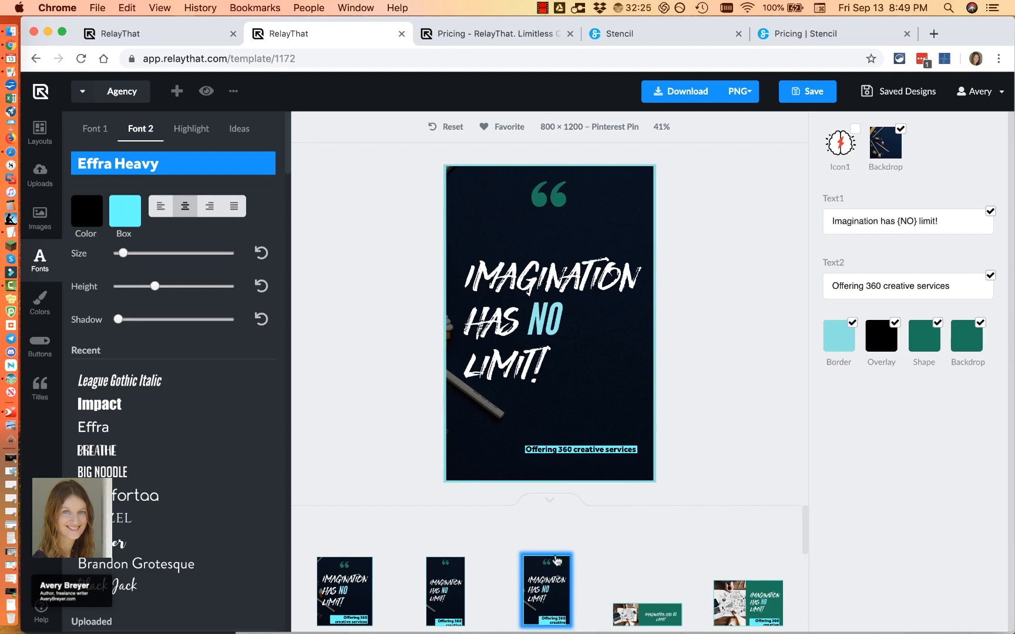
- View the dark quote design's 4x5 Portrait version and its two neighbouring tall size variants
left_click(359, 596)
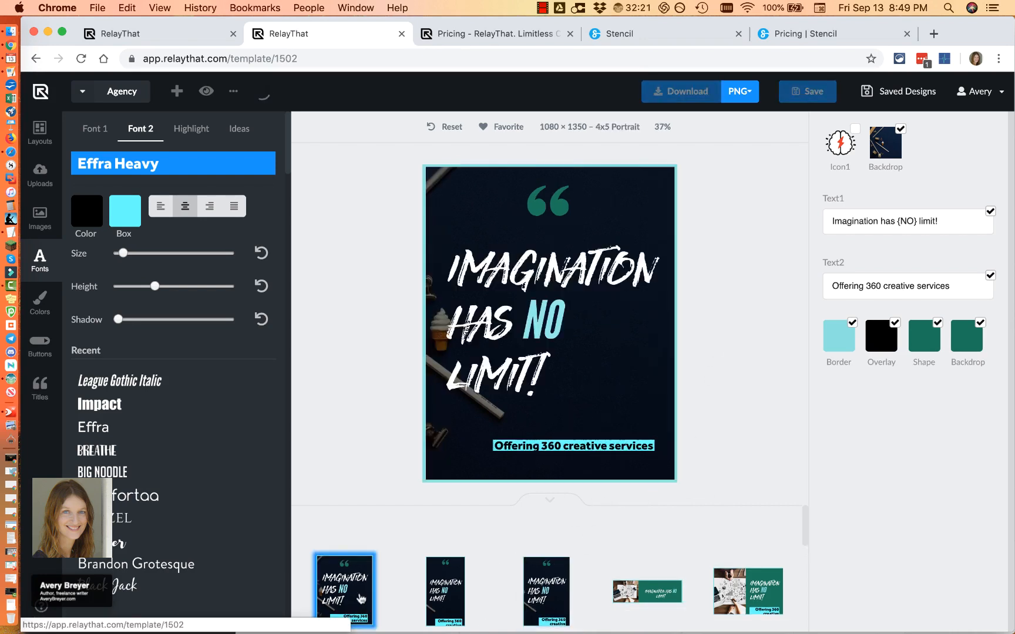
left_click(459, 599)
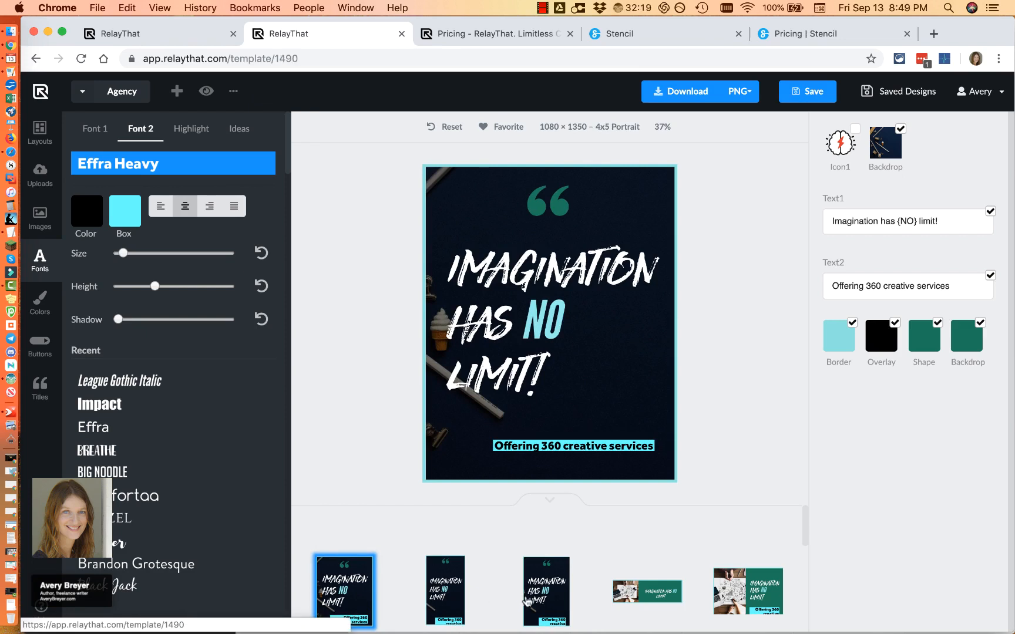
left_click(545, 602)
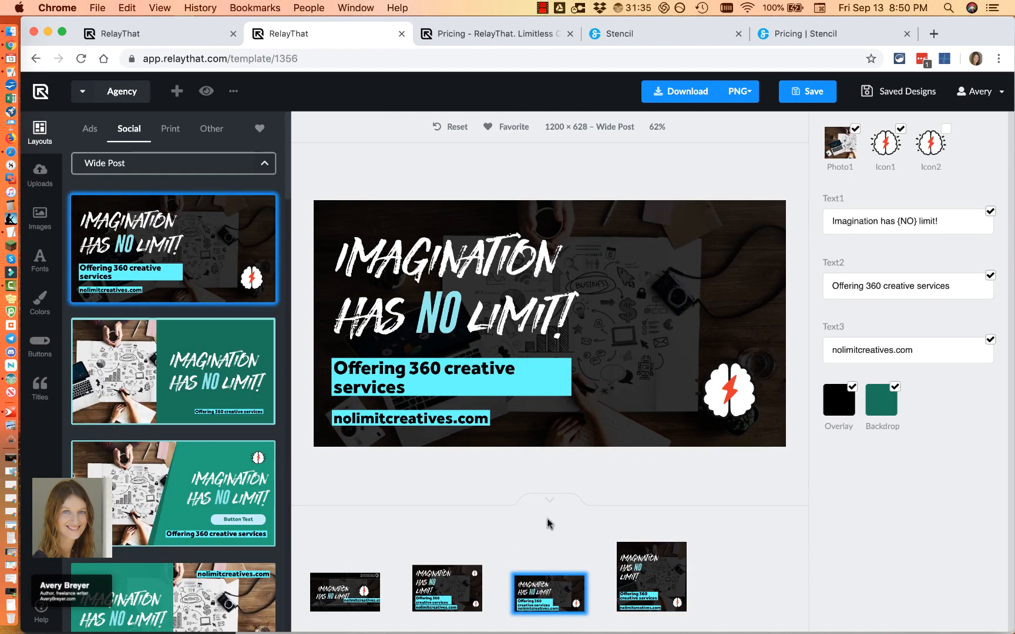
- Switch the social layout list from Wide Post to the YouTube Thumbnail format
left_click(141, 165)
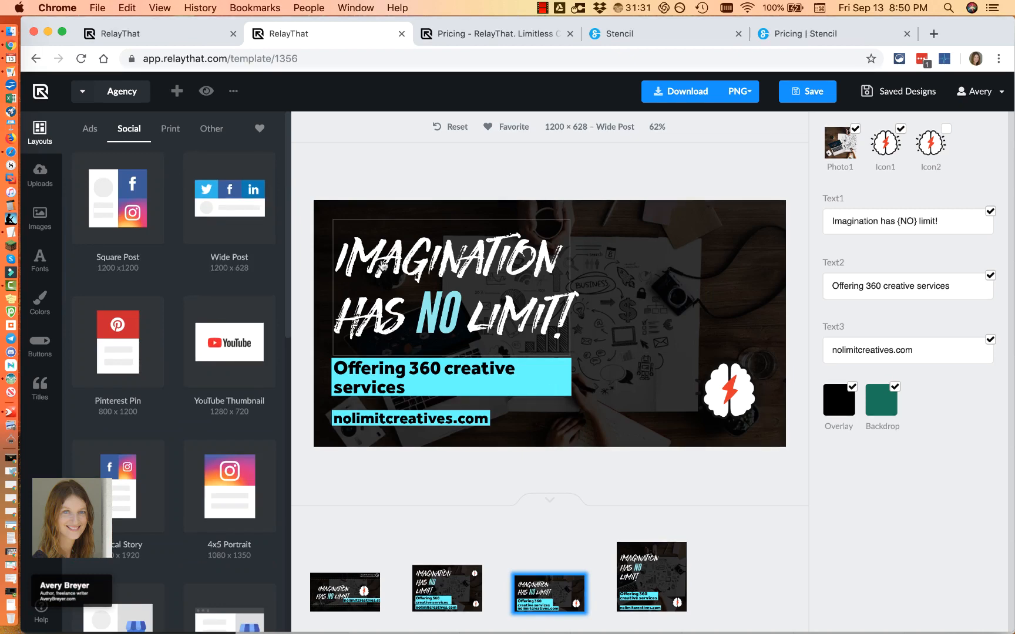
left_click(241, 351)
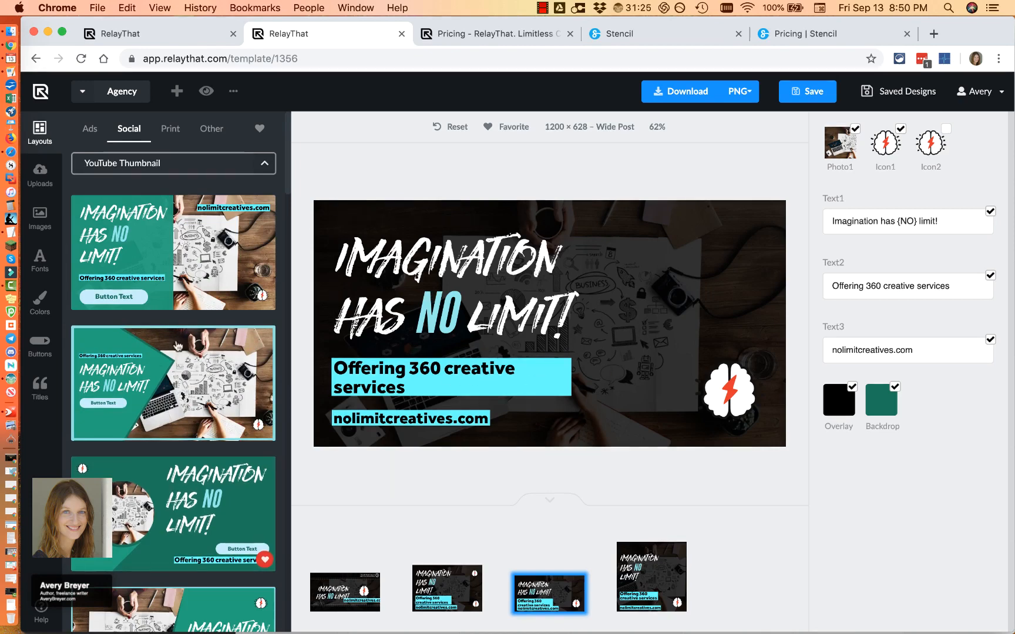
- Open the dark YouTube Thumbnail layout with the green bottom stripe and remove the box colour behind "nolimitcreatives.com"
scroll(176, 411, "down", 7)
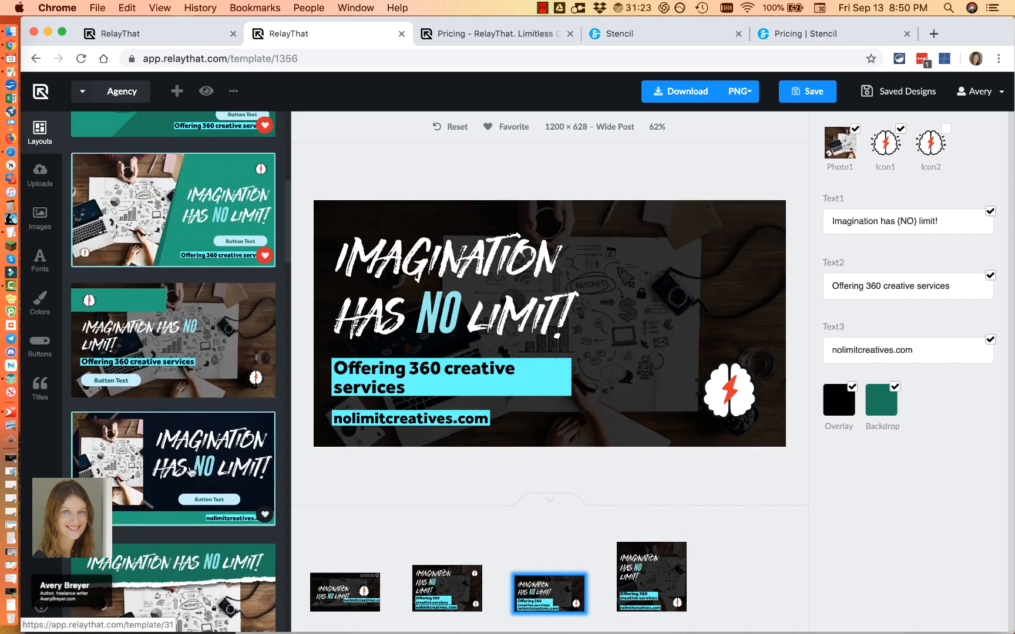
left_click(221, 456)
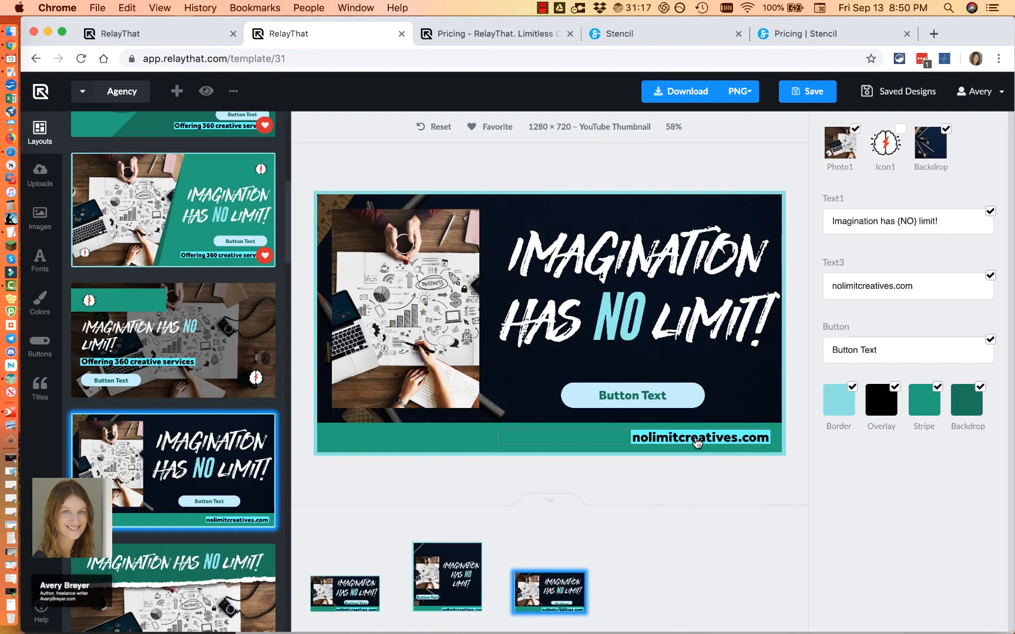
left_click(697, 443)
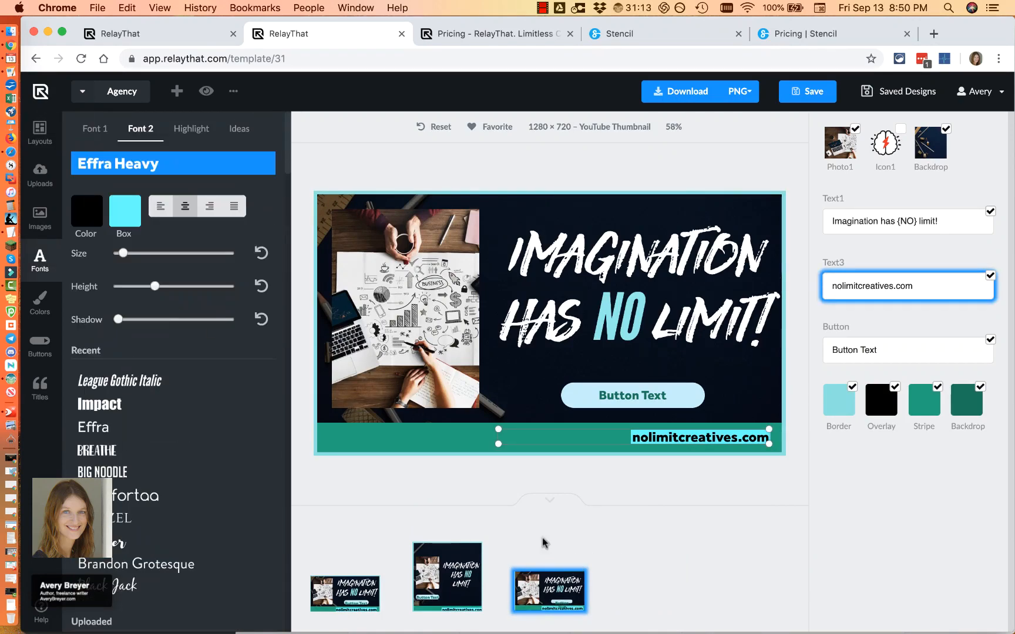
left_click(135, 212)
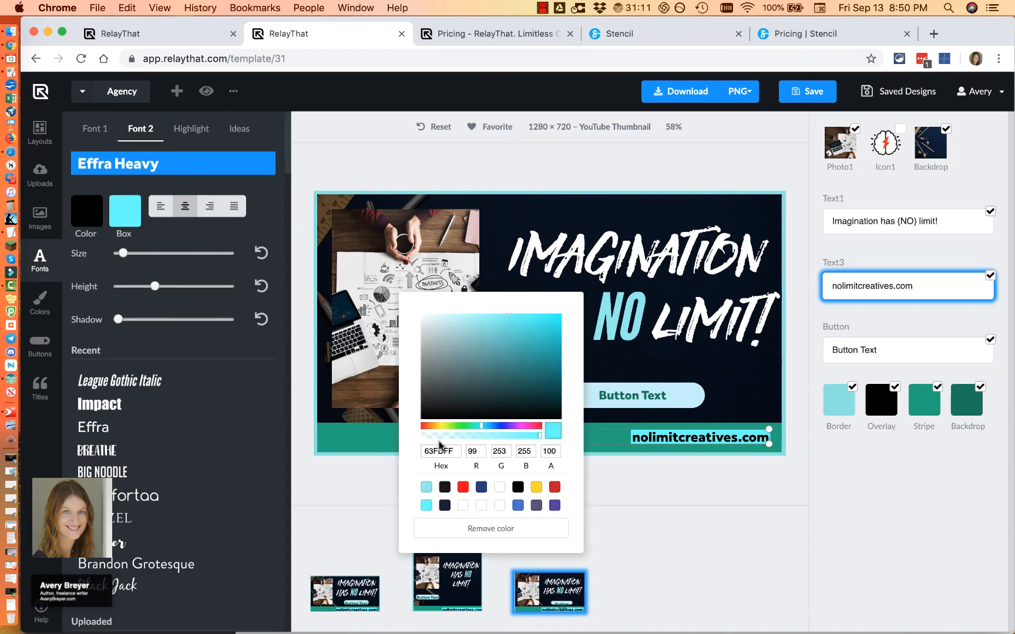
left_click(500, 529)
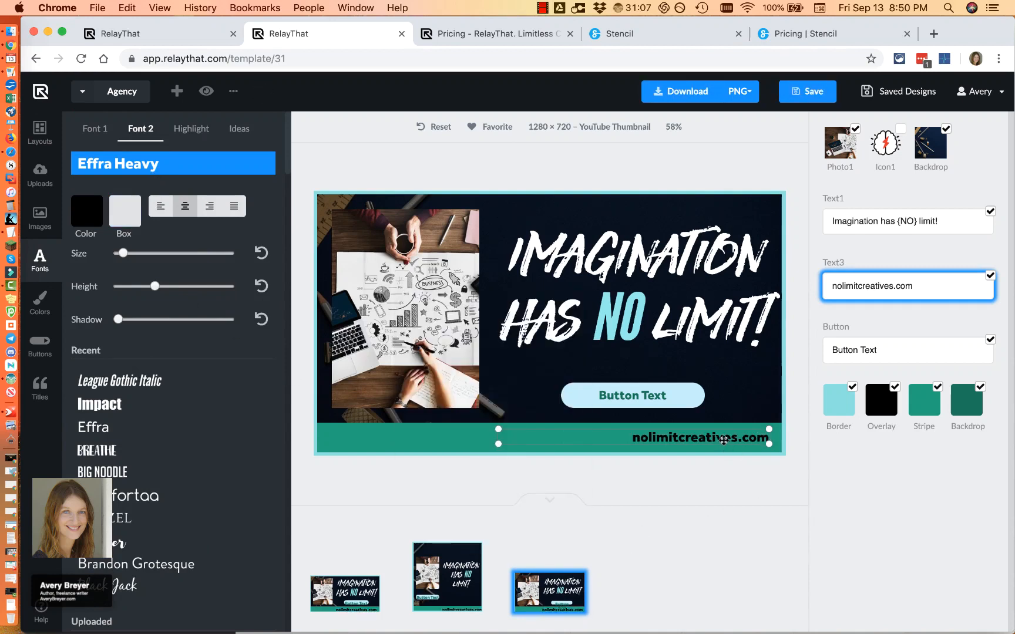
- Change the "nolimitcreatives.com" text colour to white (FFFFFF) on the dark YouTube Thumbnail
left_click(88, 212)
left_click(421, 319)
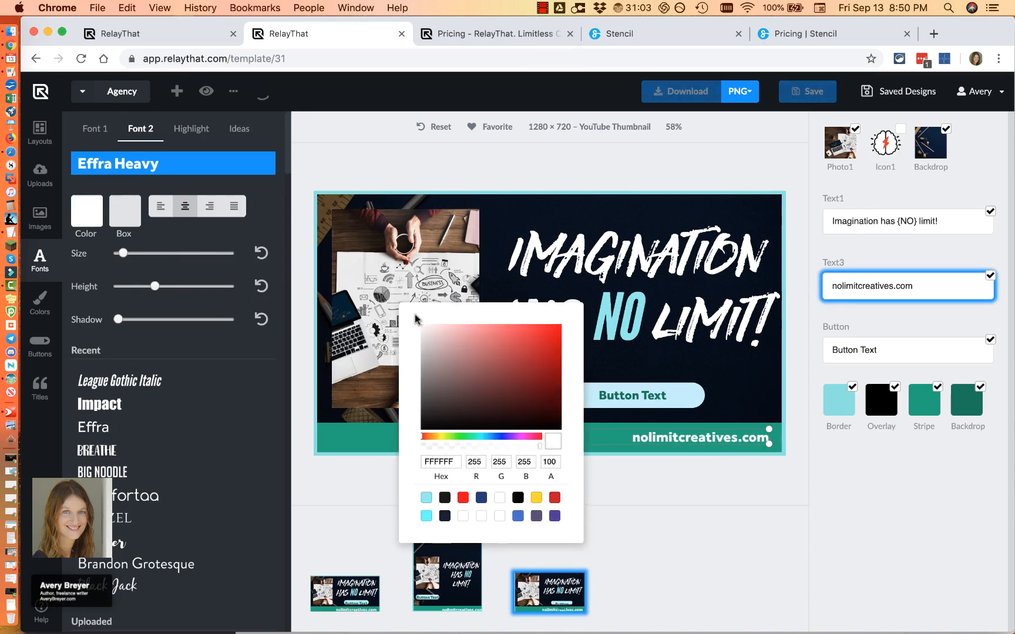
left_click(691, 528)
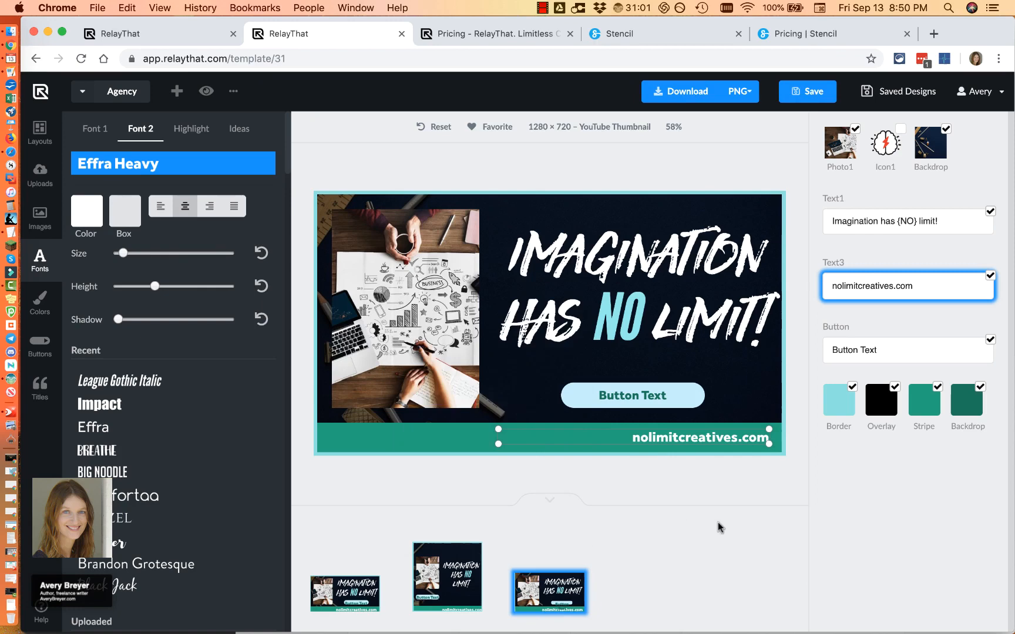
left_click(703, 481)
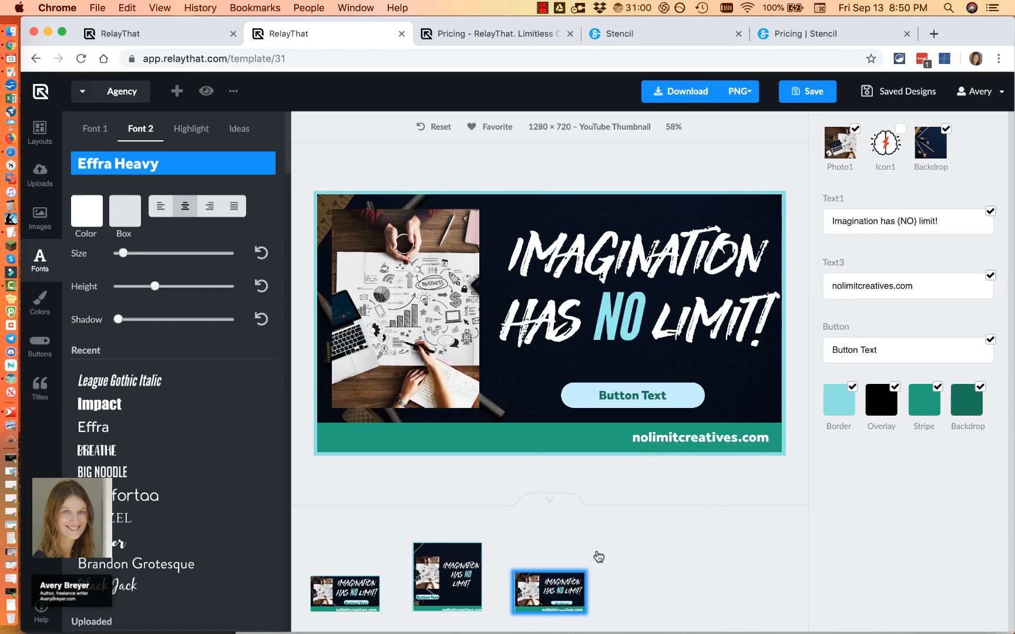
- View the design's Square Post, Wide Post and YouTube Thumbnail versions and compare them with Stencil's puppy Pinterest template
left_click(448, 578)
left_click(349, 584)
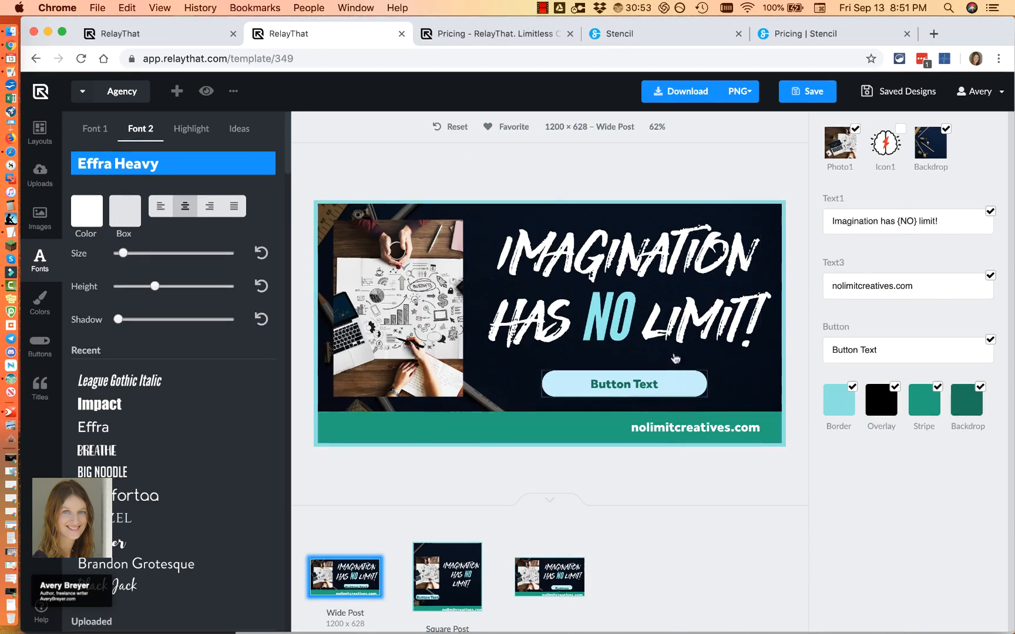
left_click(449, 579)
left_click(519, 582)
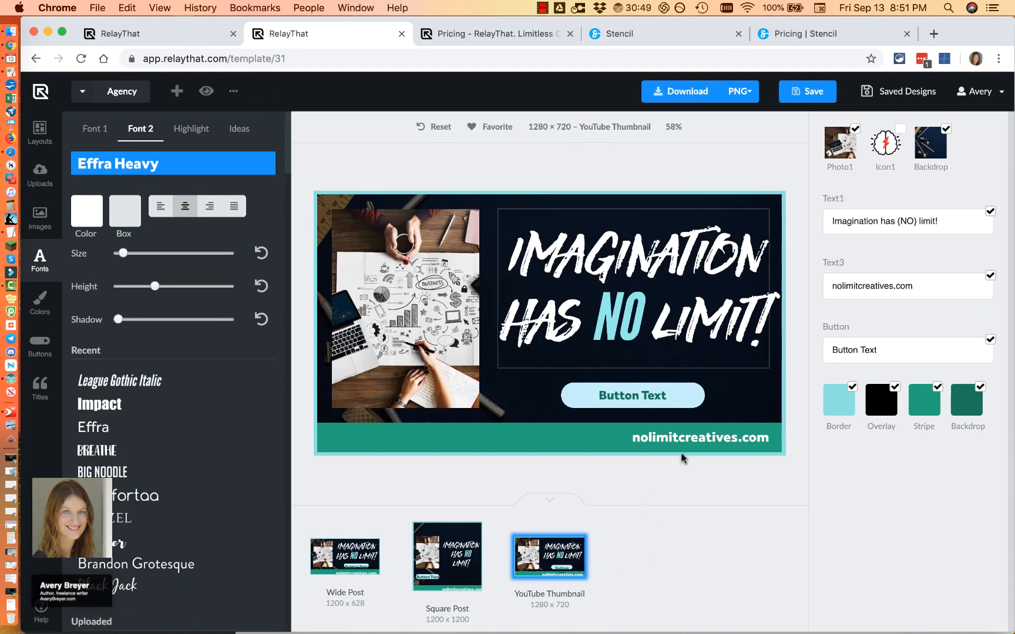
left_click(646, 34)
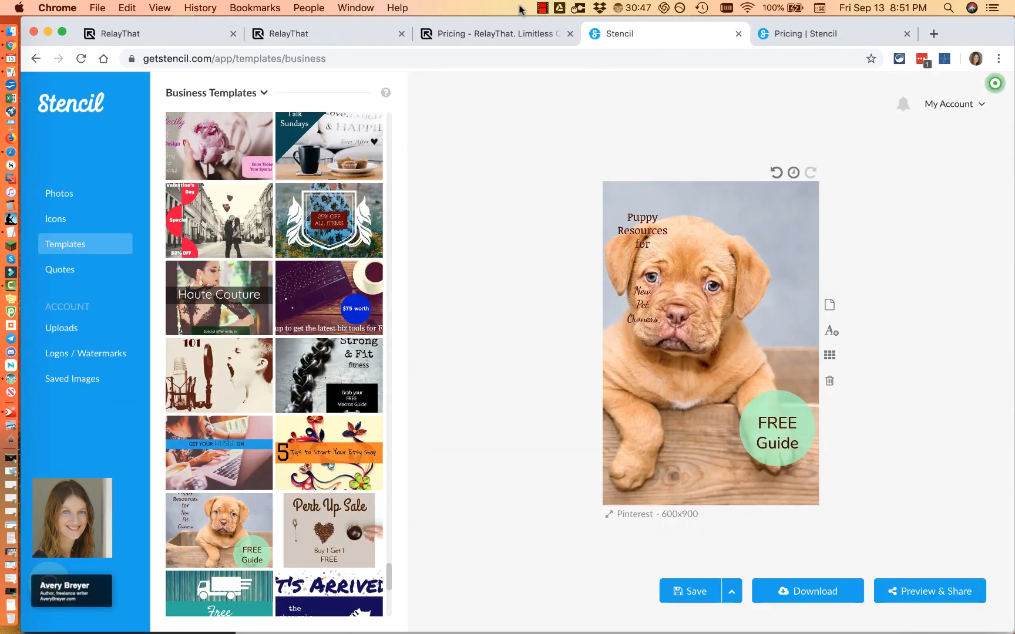
left_click(343, 32)
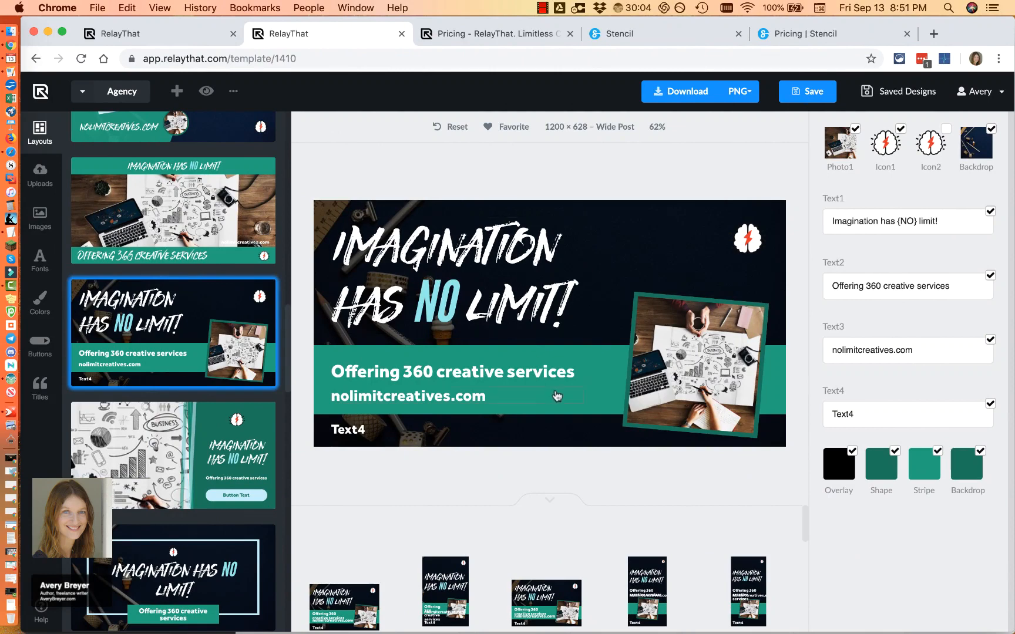
- Set the highlight font of the word "NO" in the Wide Post headline to Stone Harbour
left_click(442, 309)
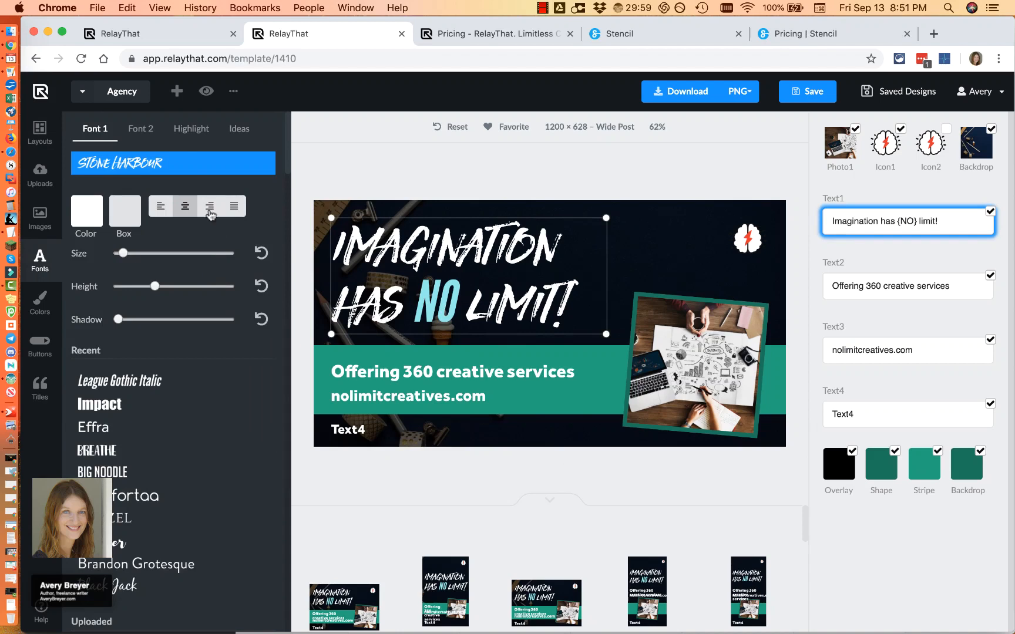
left_click(187, 132)
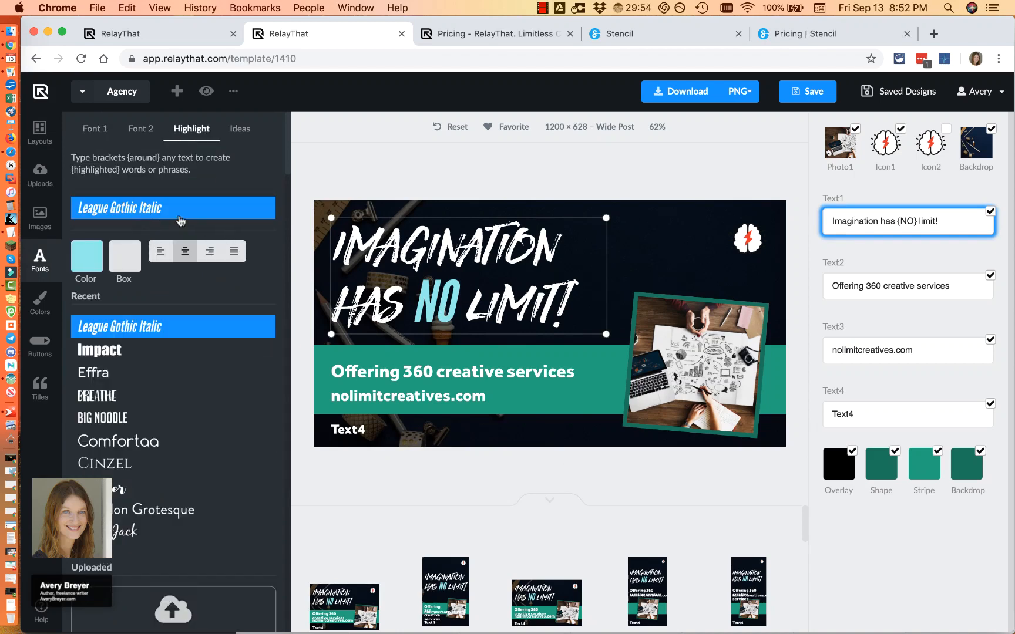
left_click(91, 130)
left_click(175, 134)
scroll(188, 382, "down", 20)
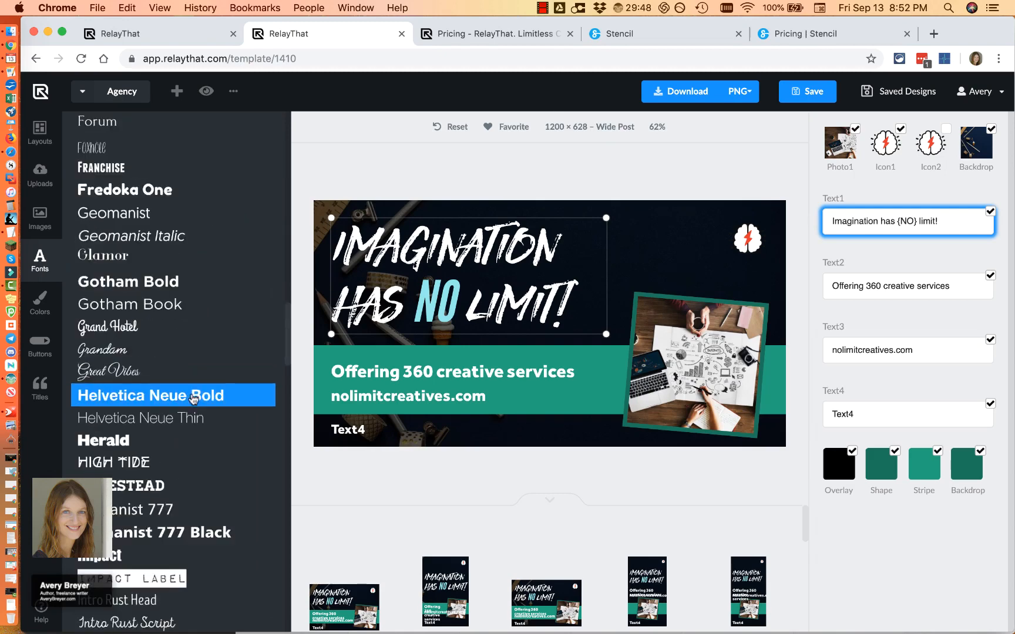
scroll(188, 417, "down", 15)
scroll(181, 425, "up", 4)
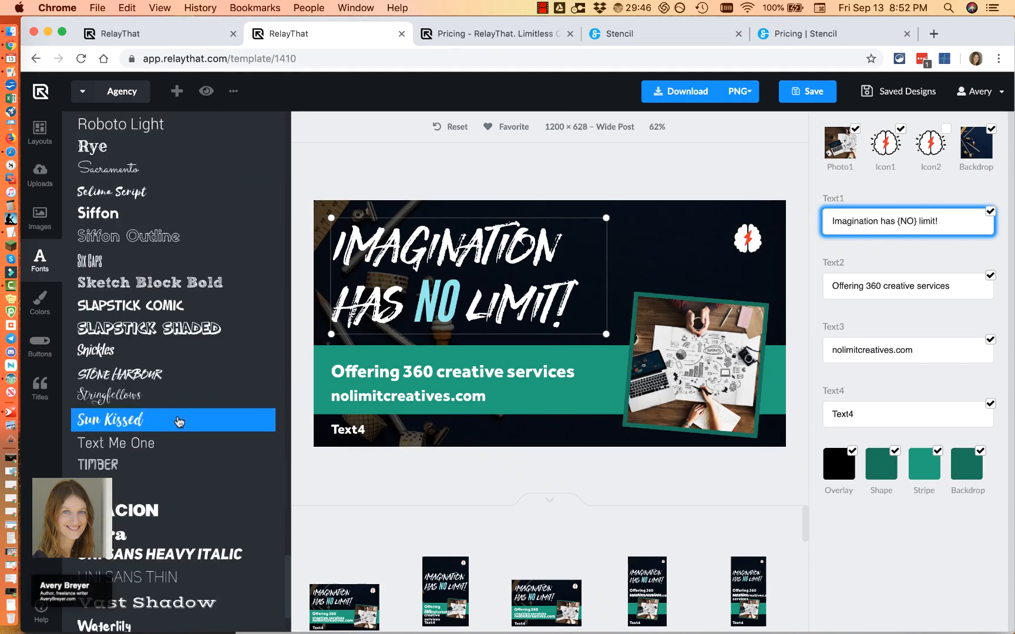
left_click(182, 381)
- Examine the range of available highlight fonts and the option for uploading custom .ttf or .otf fonts
scroll(208, 419, "down", 4)
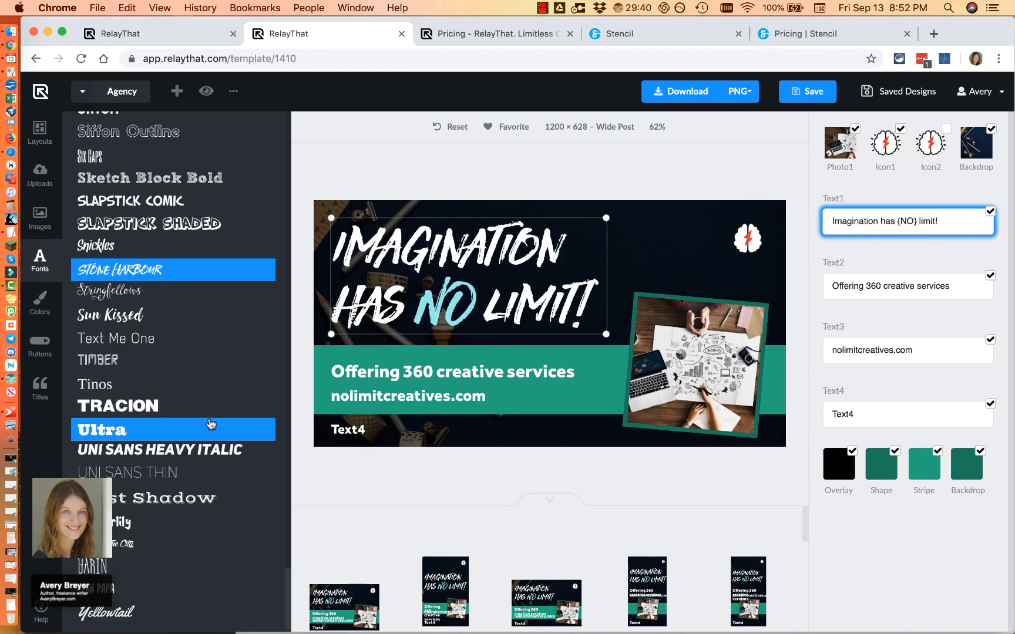
scroll(209, 418, "up", 20)
scroll(209, 416, "up", 20)
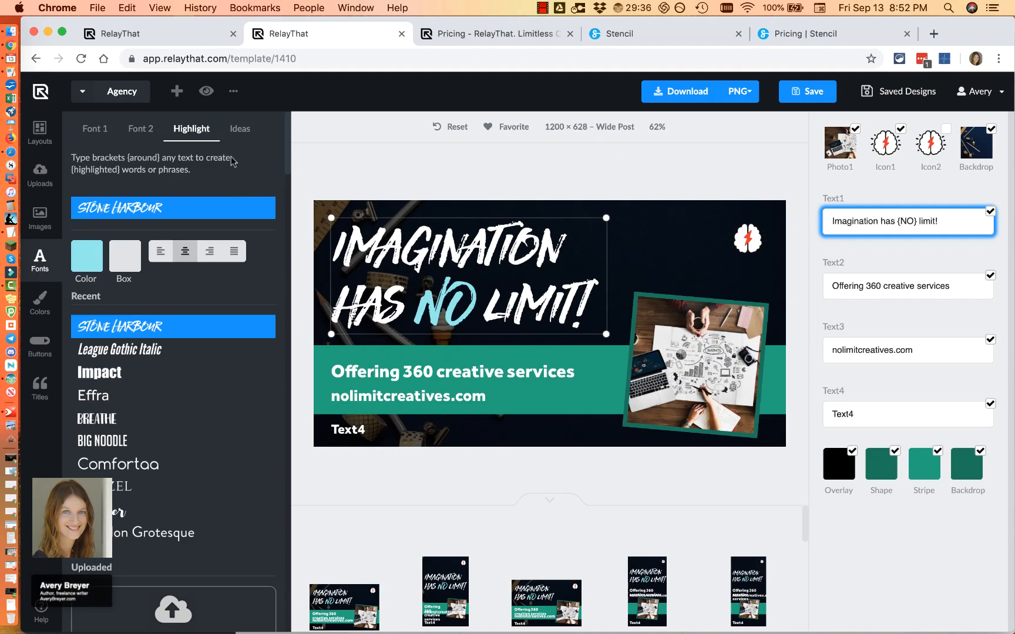
scroll(214, 346, "down", 5)
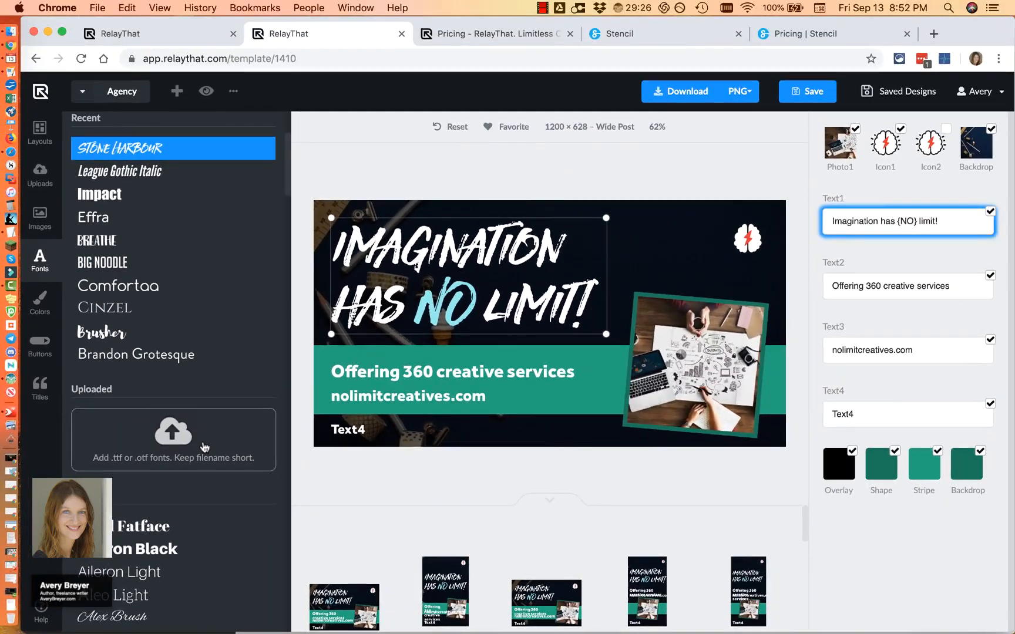
scroll(206, 455, "down", 15)
scroll(192, 470, "down", 20)
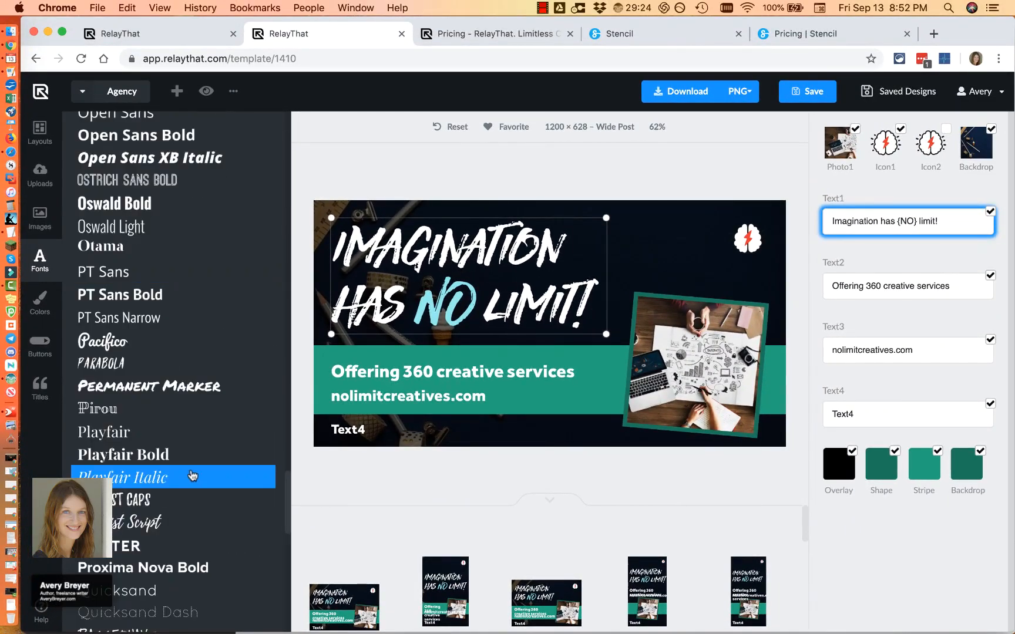
scroll(203, 519, "up", 15)
scroll(206, 516, "up", 20)
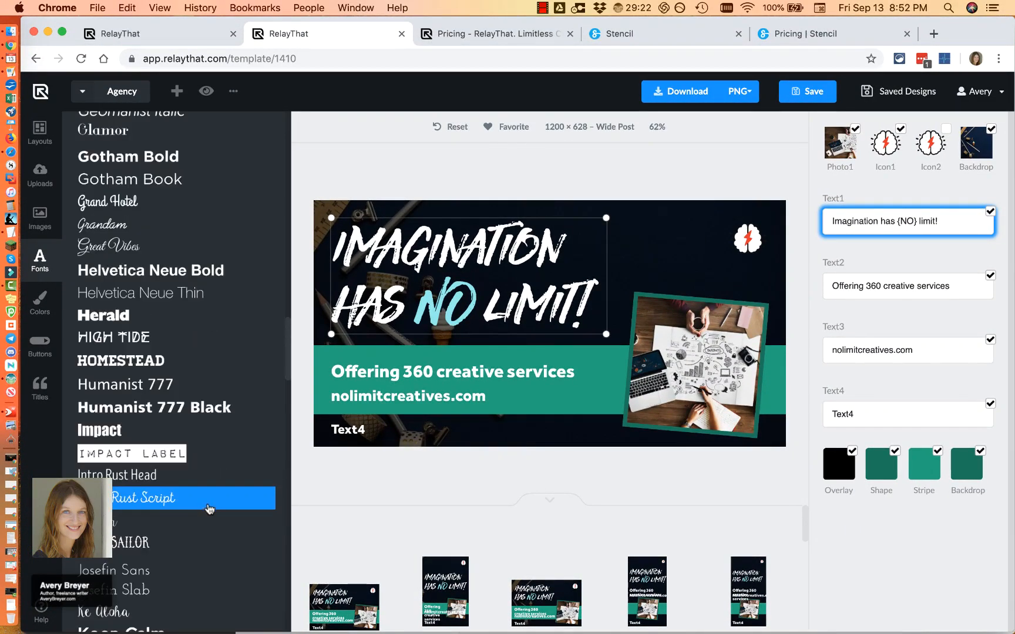
scroll(218, 505, "down", 2)
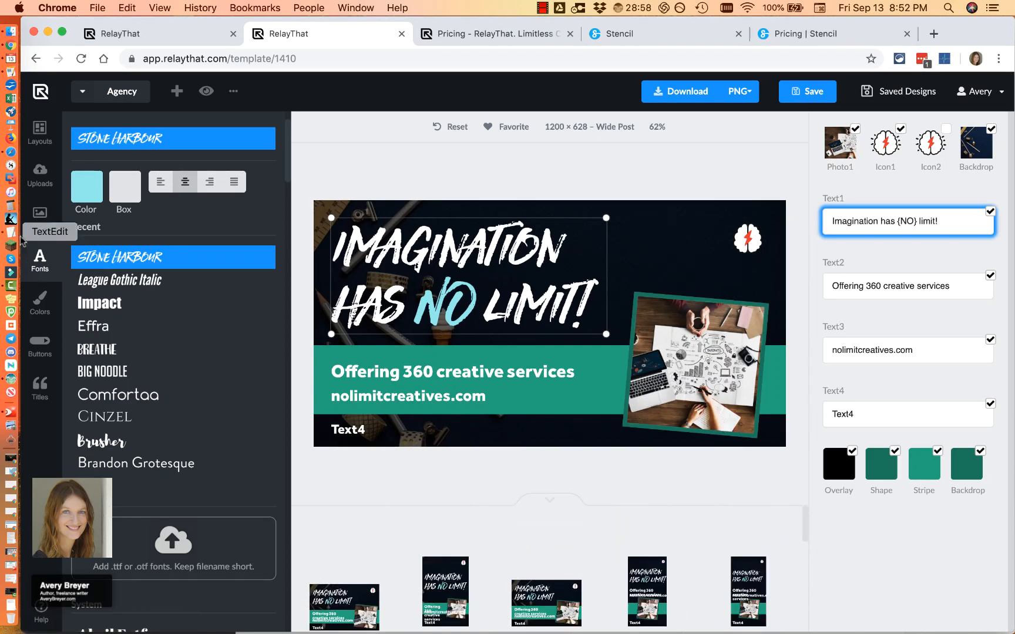
- Browse the stock photo library and search it for "design"
left_click(40, 218)
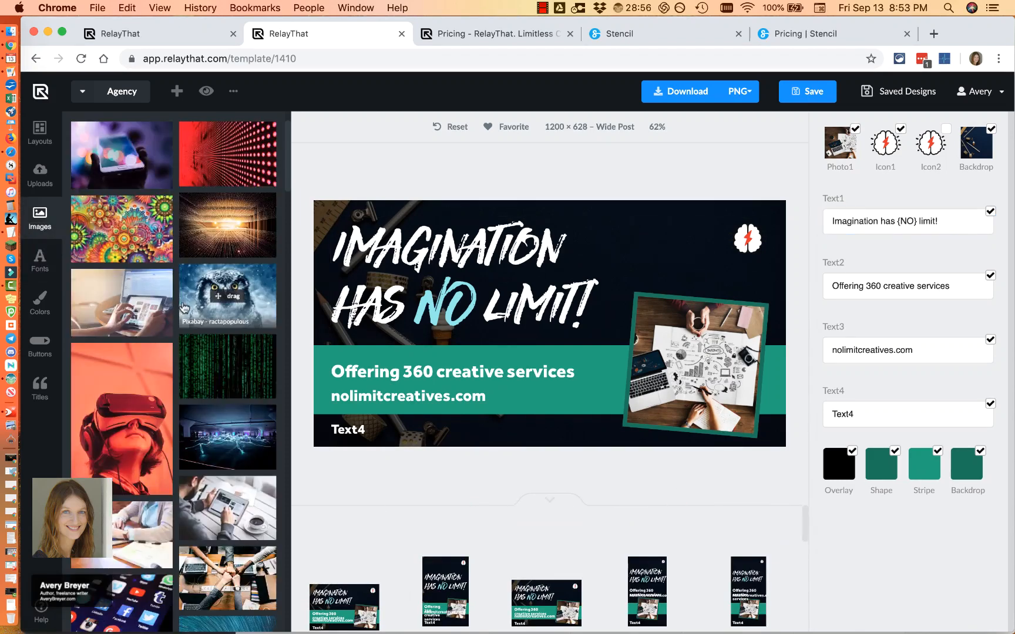
scroll(199, 341, "up", 2)
scroll(210, 366, "down", 10)
scroll(210, 365, "down", 10)
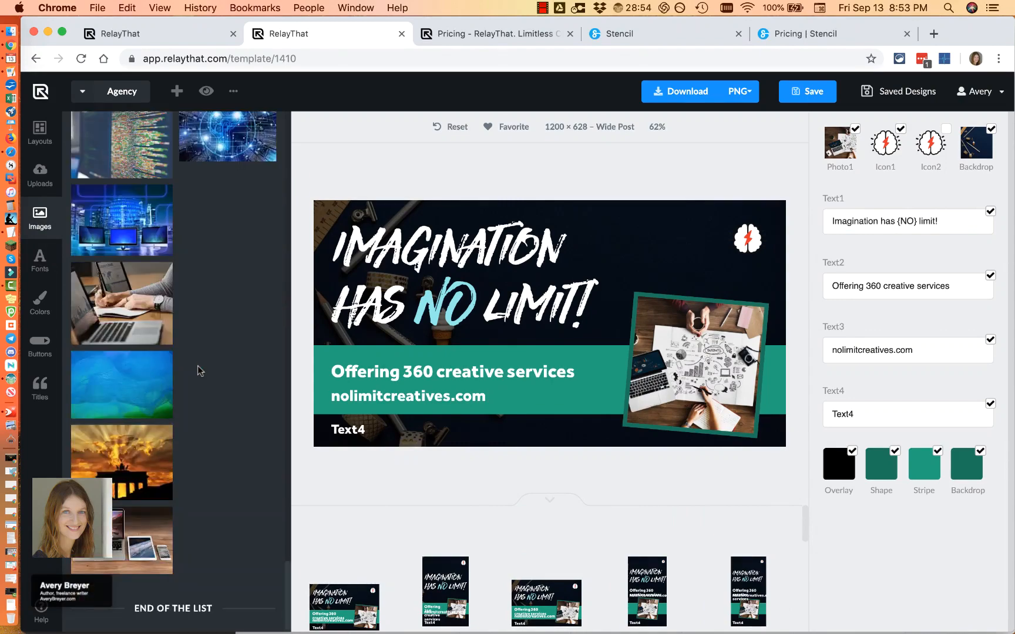
scroll(195, 362, "up", 20)
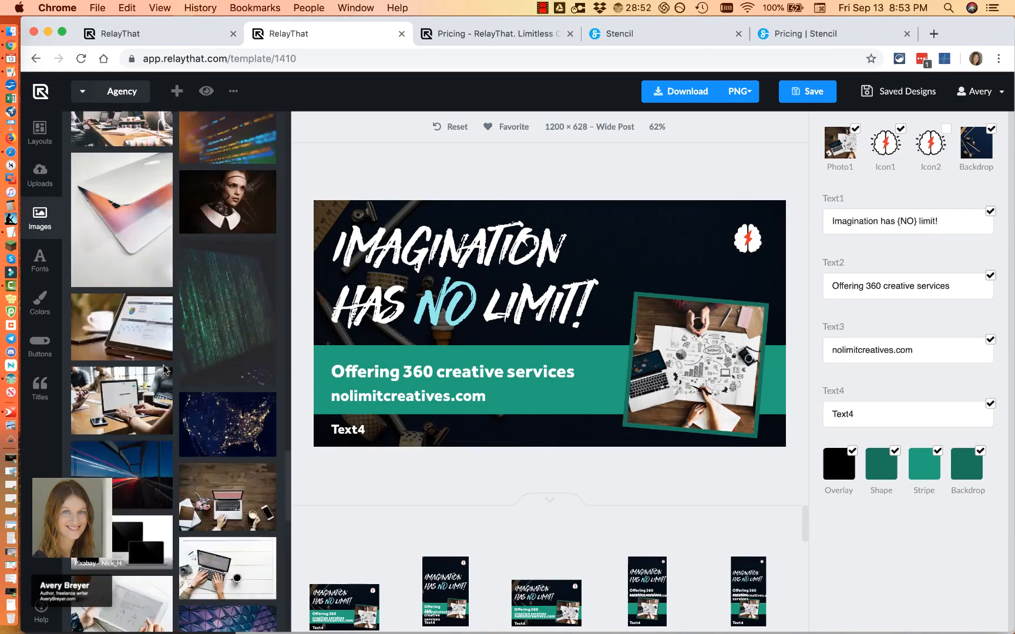
left_click(164, 163)
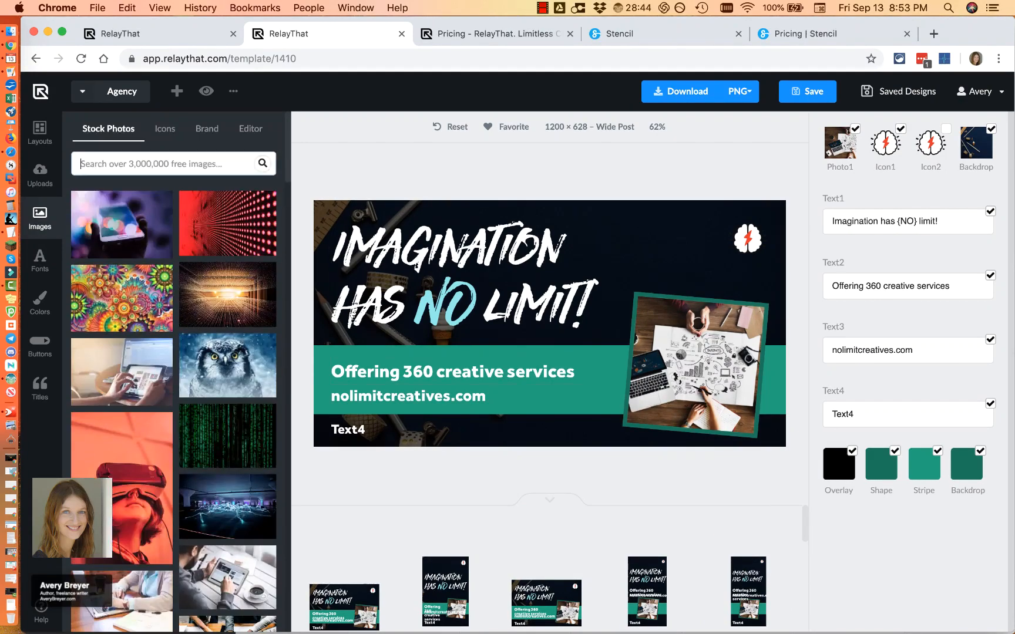
type("design")
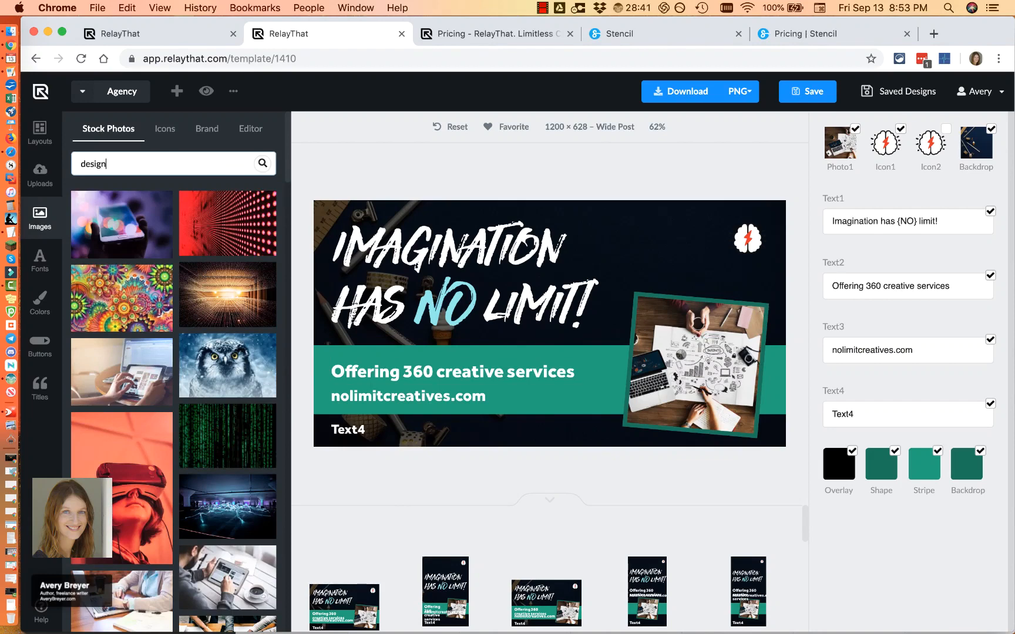
key("Return")
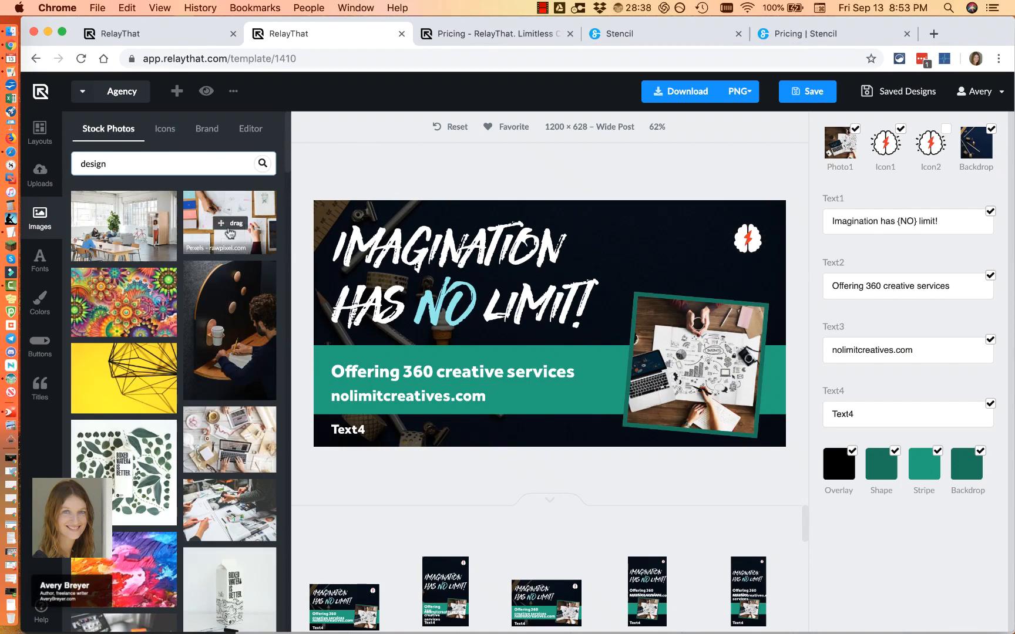
- Replace the tilted framed photo in the Wide Post with the Pixabay overhead shot of laptops and coffee on a white desk
mouse_move(230, 224)
left_mouse_down()
mouse_move(675, 359)
mouse_move(711, 405)
mouse_move(232, 252)
mouse_move(772, 360)
mouse_move(705, 361)
mouse_move(235, 235)
left_mouse_up()
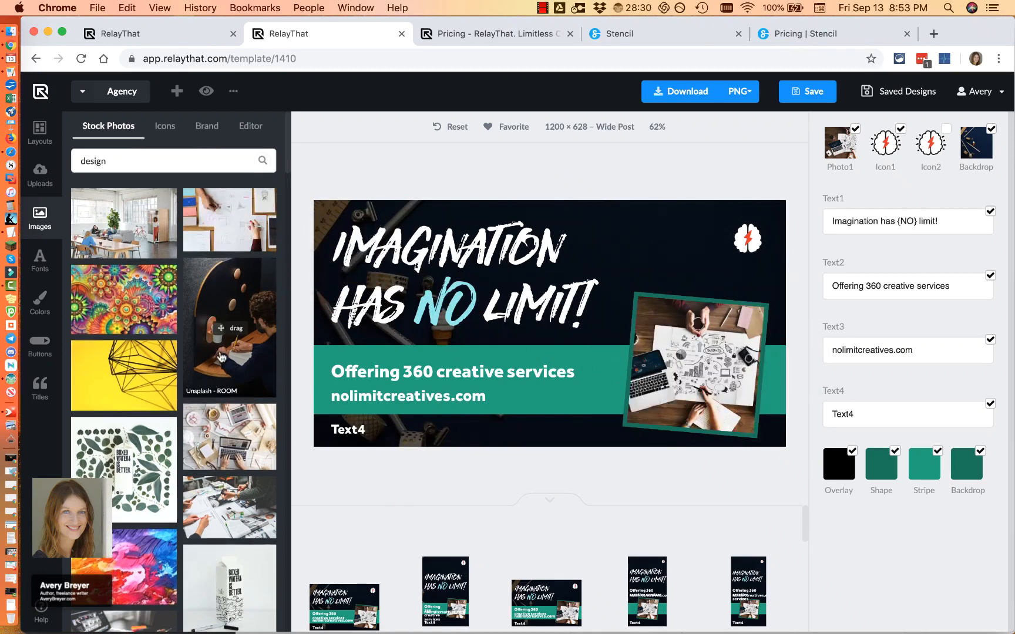
scroll(221, 326, "down", 2)
left_click_drag(209, 380, 117, 399)
scroll(114, 405, "down", 1)
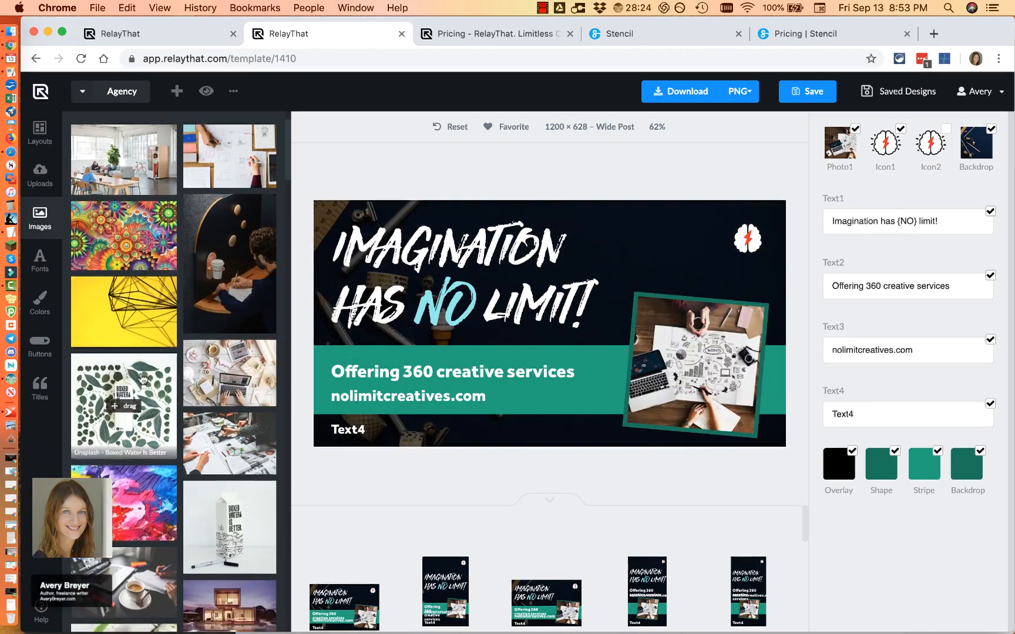
scroll(206, 403, "down", 10)
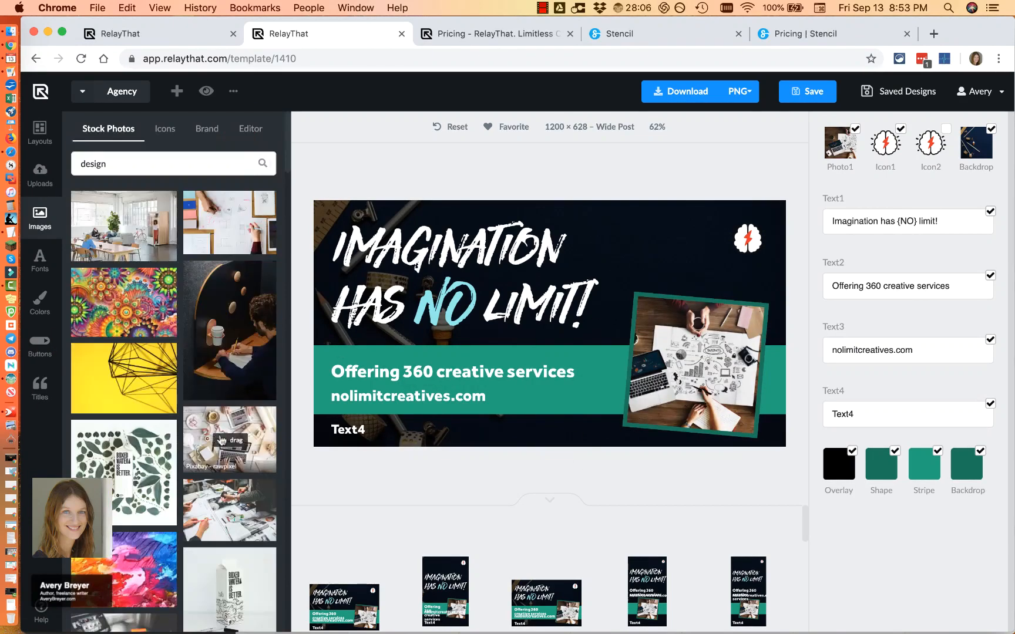
left_click_drag(221, 440, 742, 345)
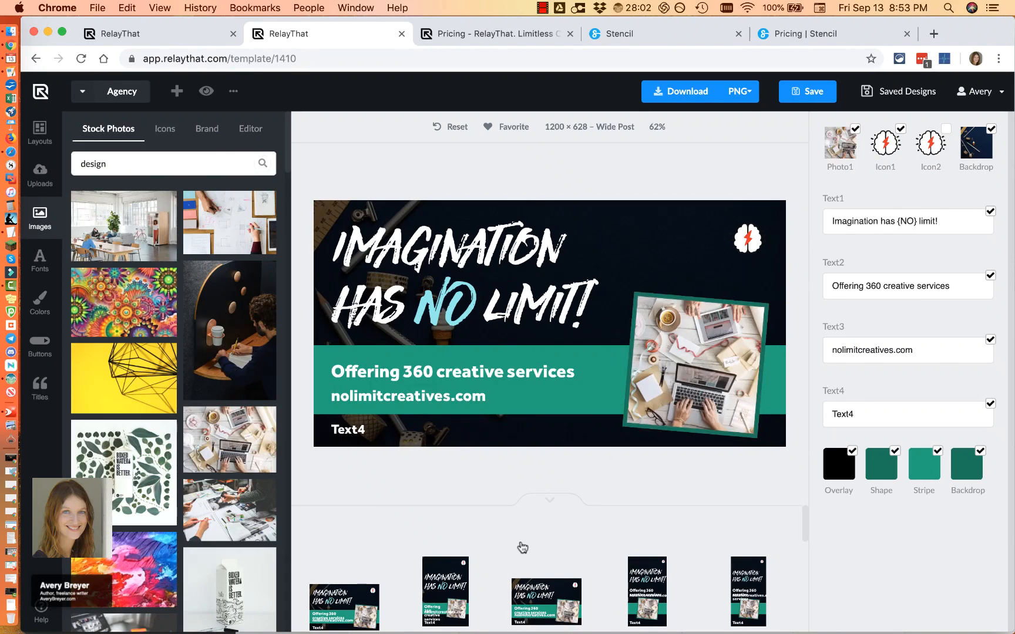
- Look through the design's size variants with the new photo and open the 1200 × 1200 Square Post version
scroll(525, 547, "down", 3)
scroll(532, 547, "down", 4)
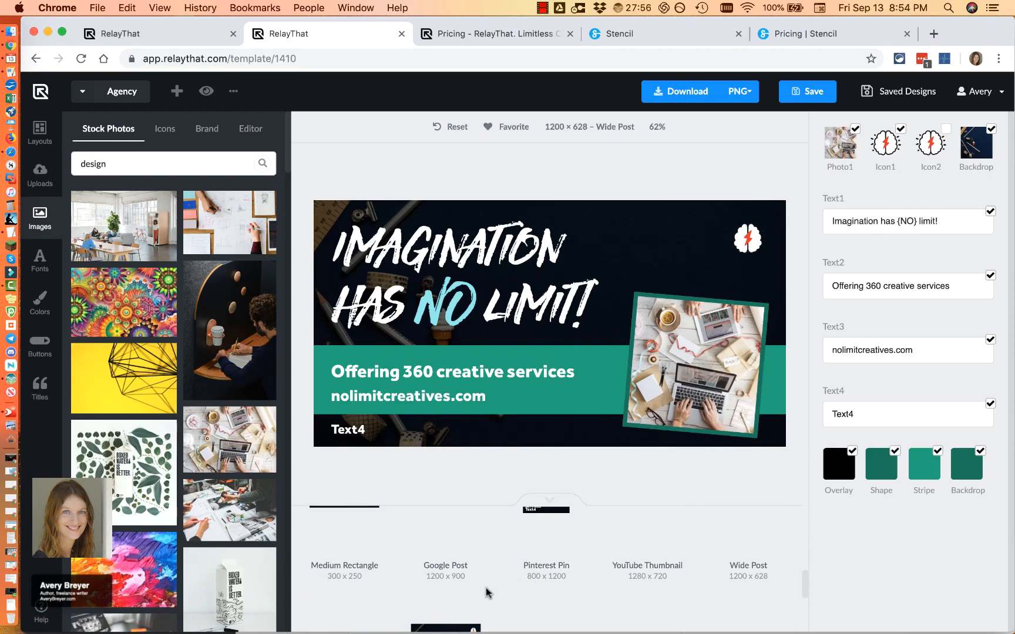
scroll(484, 593, "down", 3)
left_click(449, 558)
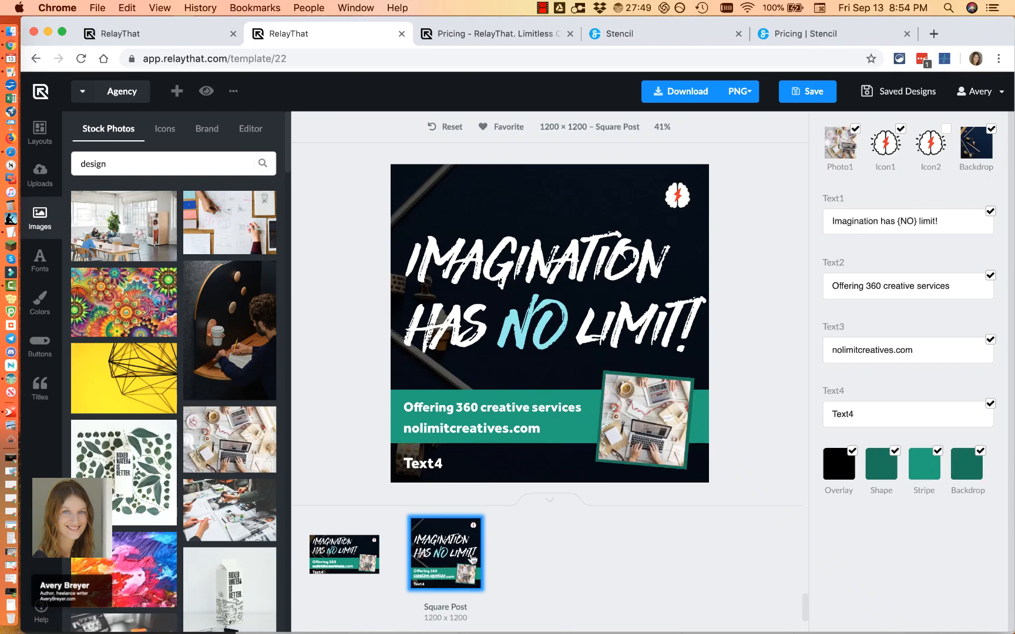
scroll(531, 567, "down", 5)
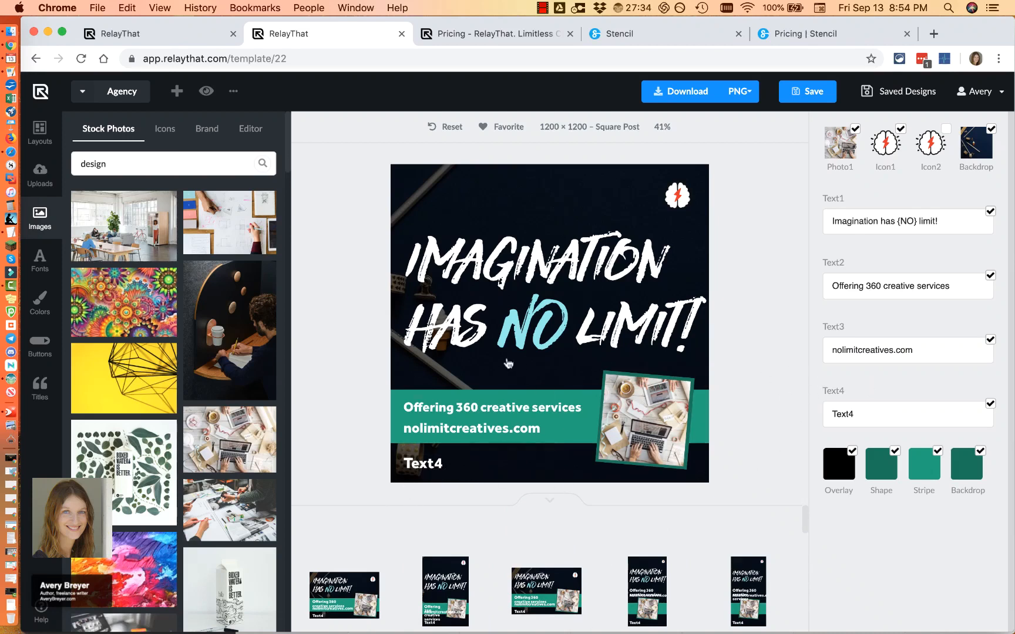
- Open the 1080 × 1920 Vertical Story version, hide its Text2 and Text3 lines, and restore both
left_click(647, 590)
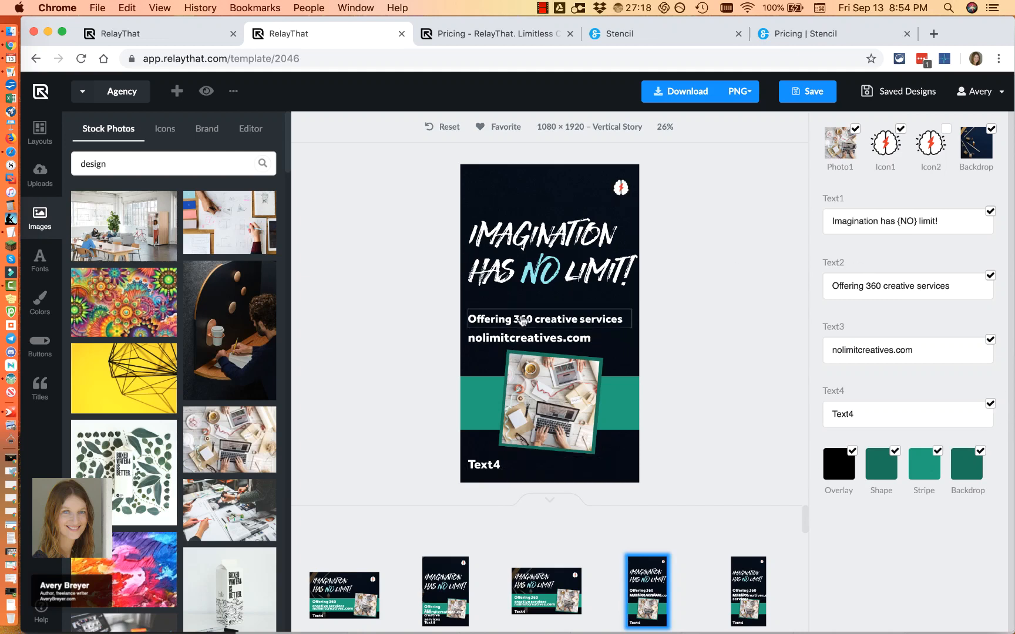
left_click(990, 342)
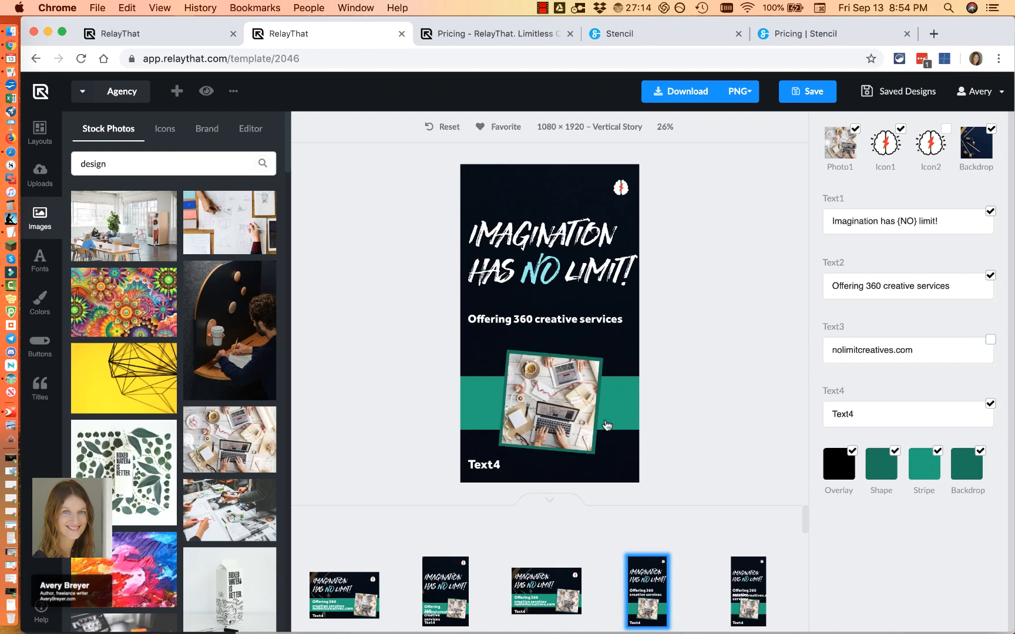
left_click(990, 277)
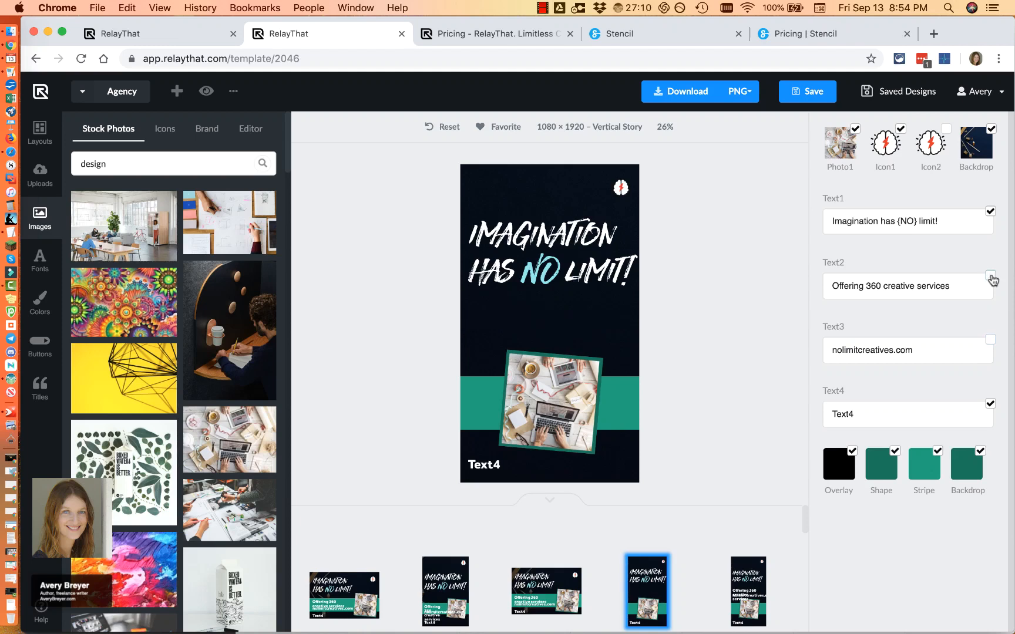
left_click(990, 277)
left_click(990, 340)
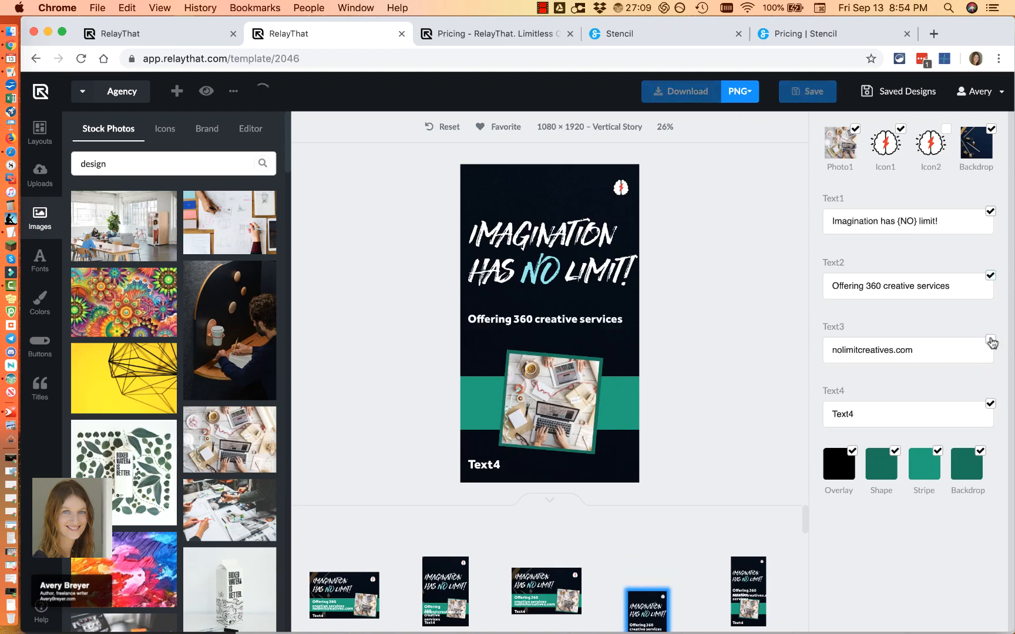
left_click(921, 348)
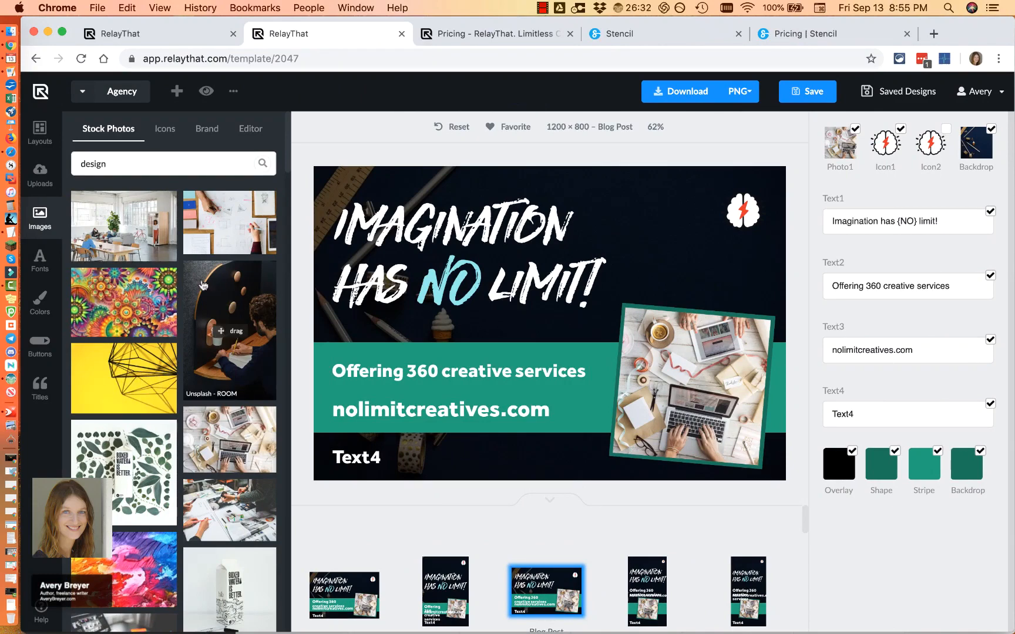
- Try several stock photos as the 1200 × 800 Blog Post's backdrop, from the colourful mandala pattern to the green paint can photo
left_click_drag(150, 291, 611, 271)
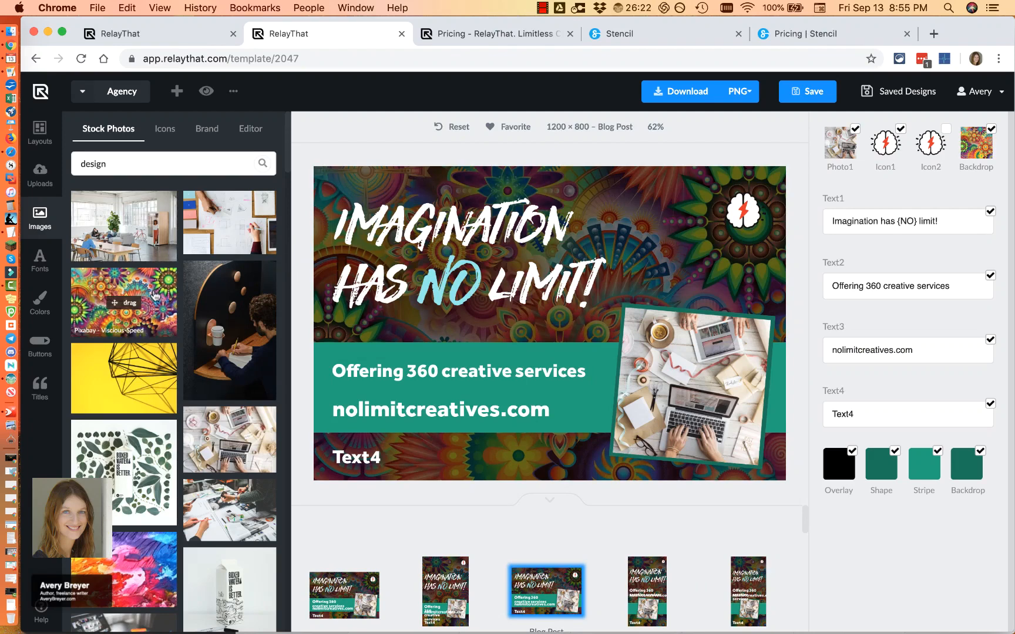
left_click_drag(141, 219, 511, 341)
left_click_drag(125, 370, 433, 337)
scroll(199, 417, "down", 5)
left_click_drag(134, 314, 403, 326)
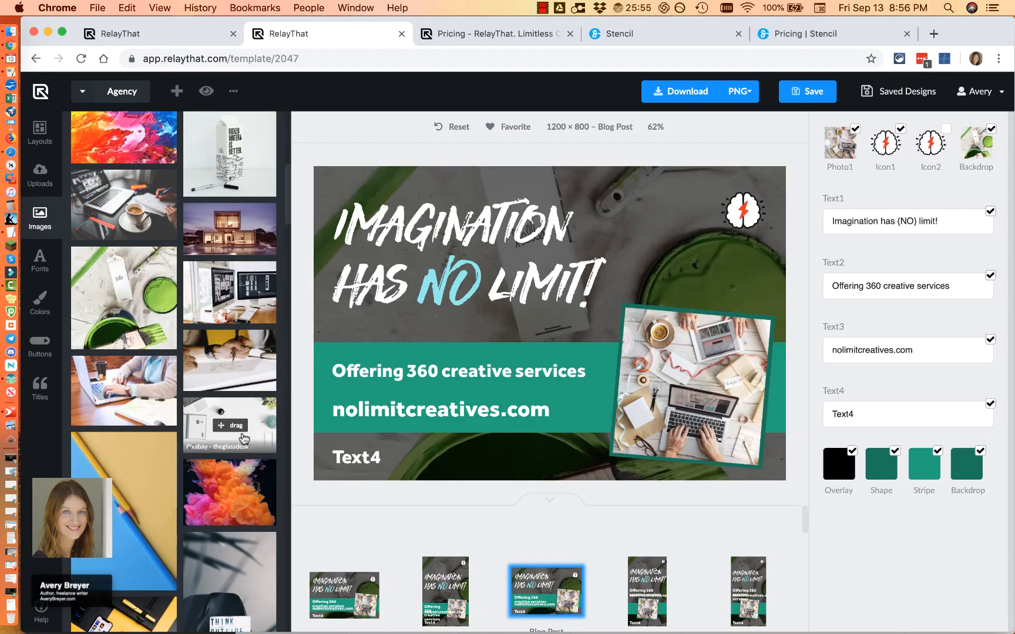
scroll(232, 440, "up", 8)
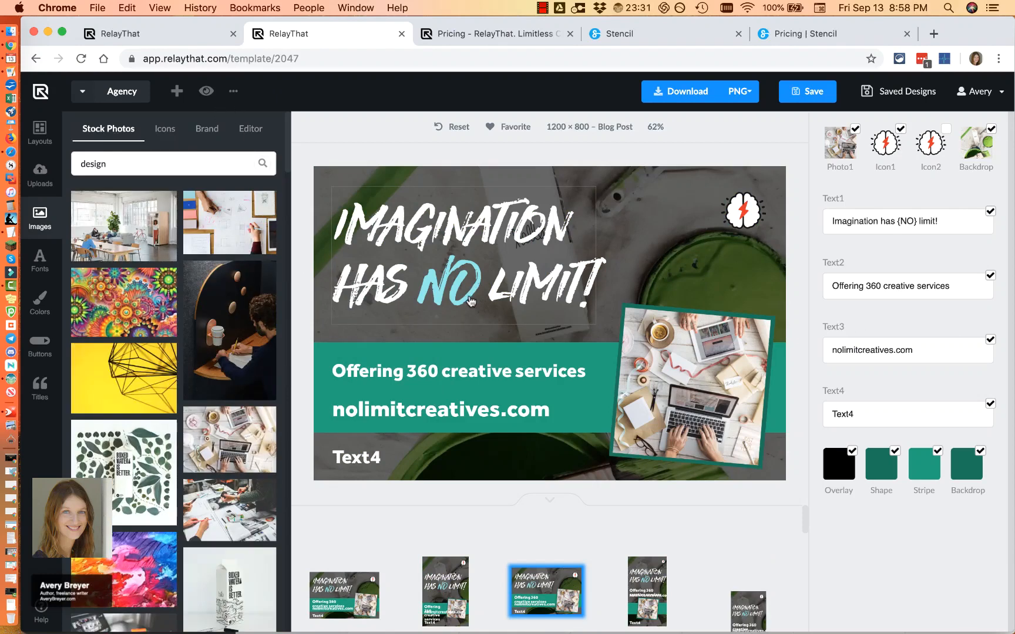
- Change the highlight colour of the headline's word "NO" to yellow
left_click(563, 301)
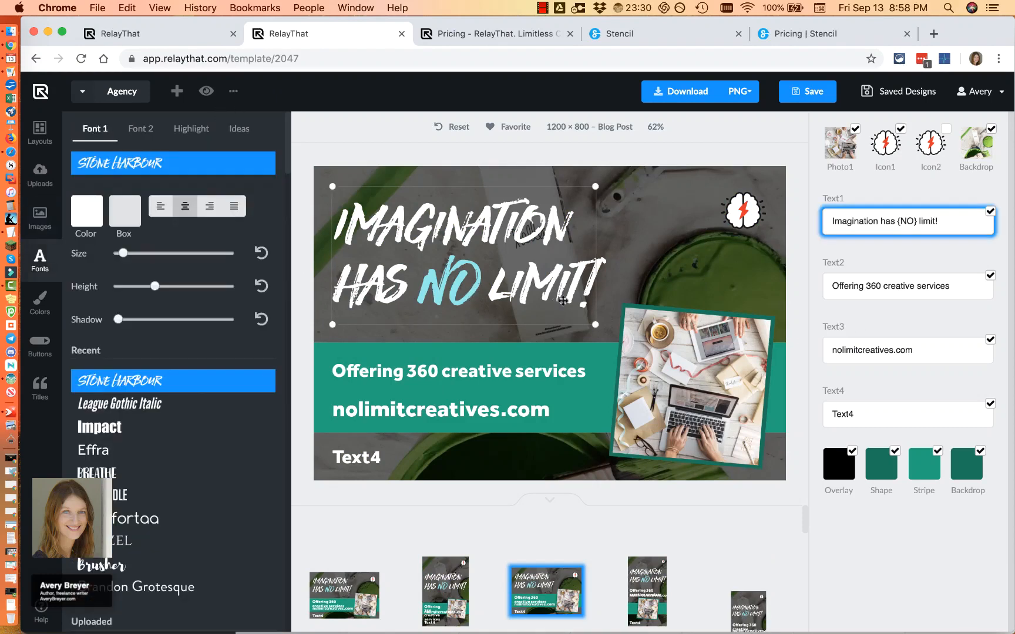
left_click(179, 134)
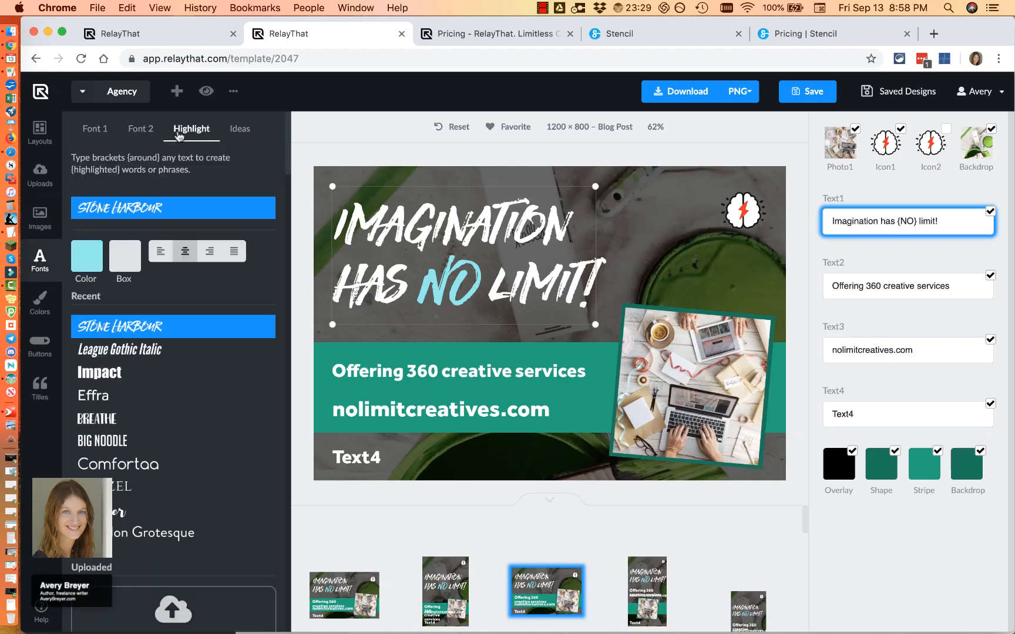
left_click(87, 258)
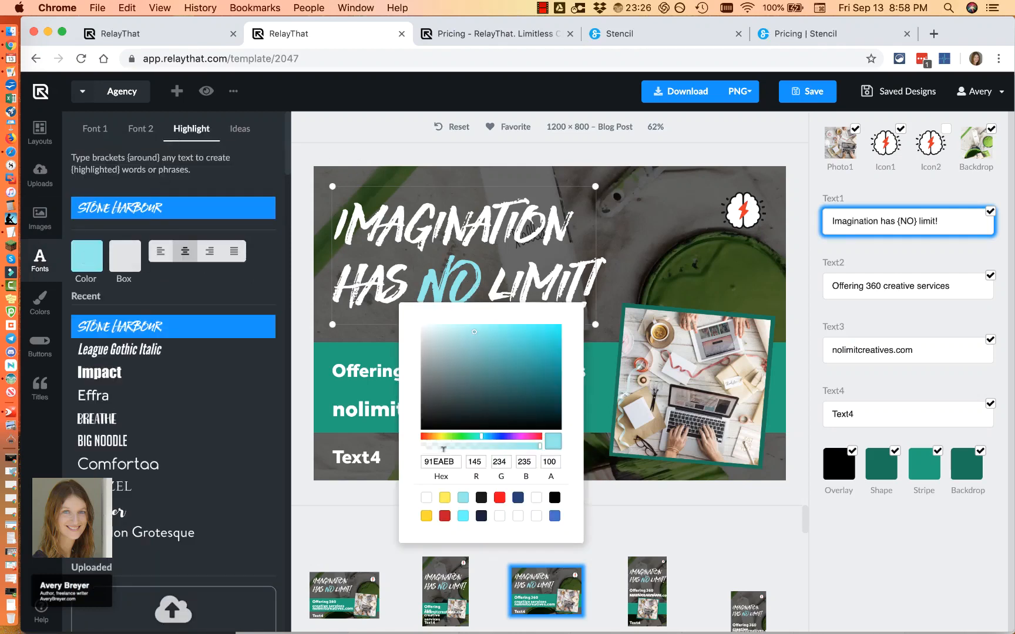
left_click(444, 497)
left_click(638, 502)
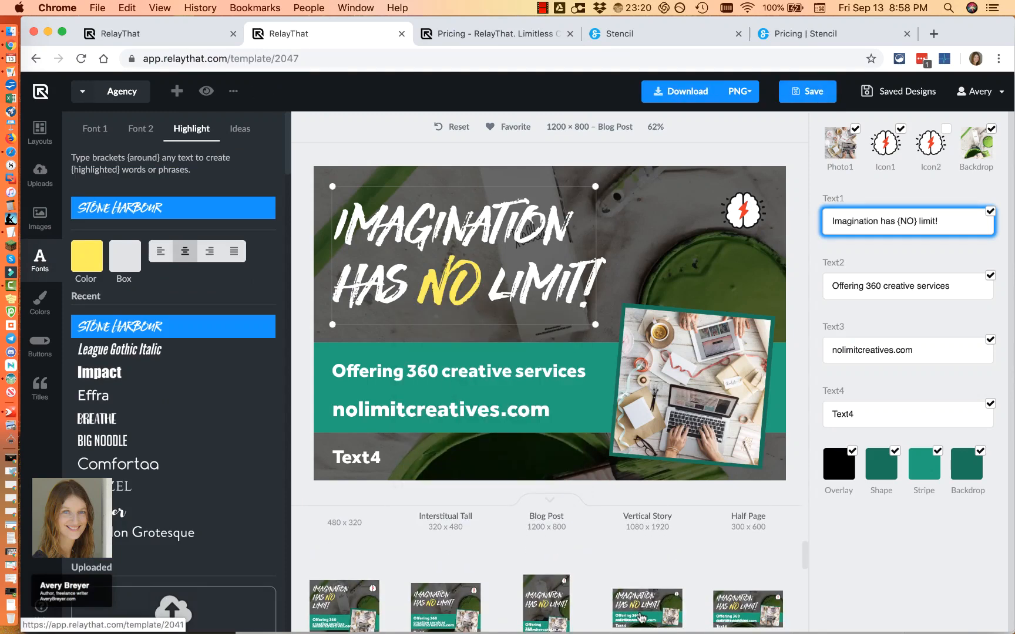
- View the YouTube Thumbnail version and slightly enlarge the "Offering 360 creative services" text in the 1200 × 900 Google Post
left_click(640, 617)
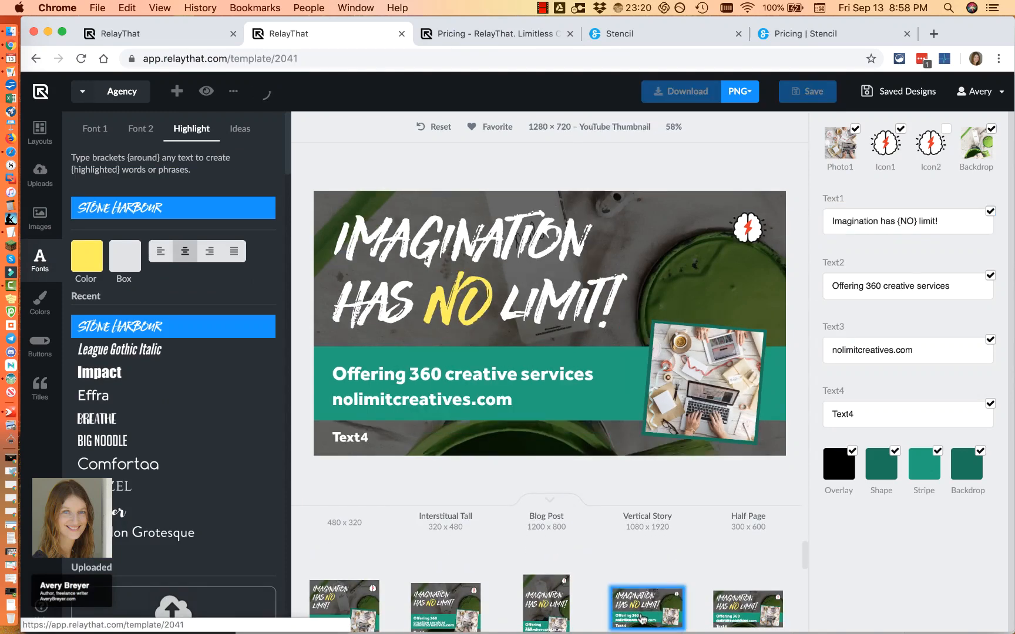
left_click(457, 617)
scroll(555, 584, "down", 2)
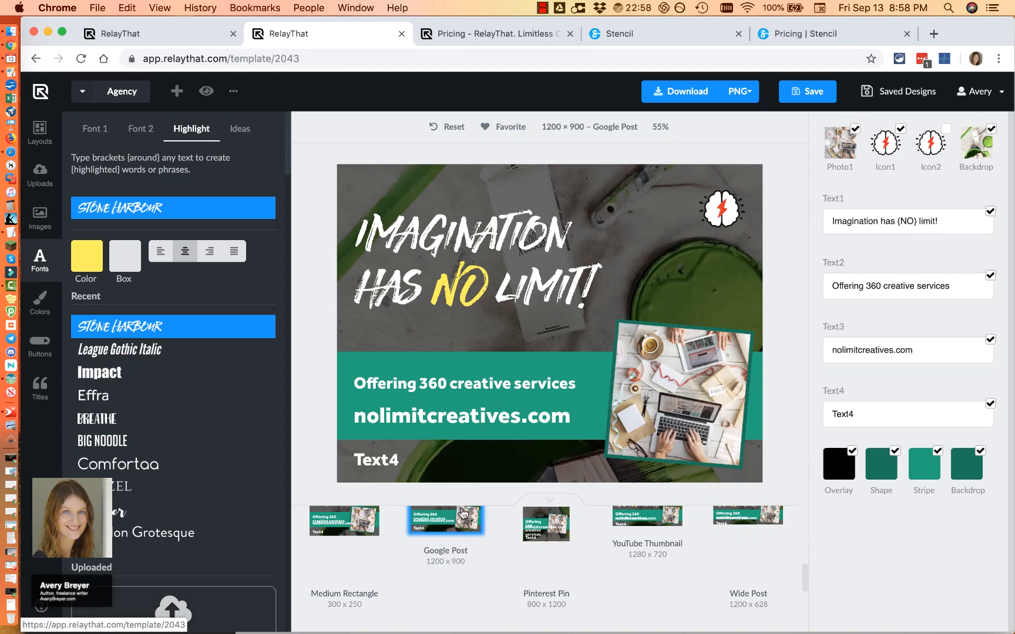
left_click(489, 386)
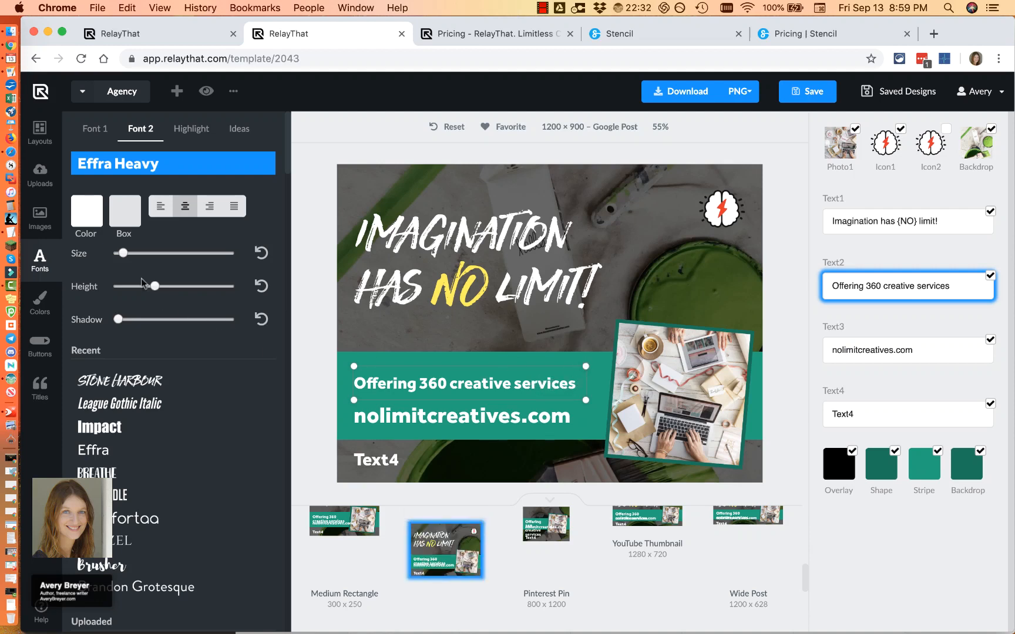
mouse_move(593, 404)
left_mouse_down()
mouse_move(593, 394)
mouse_move(595, 417)
left_mouse_up()
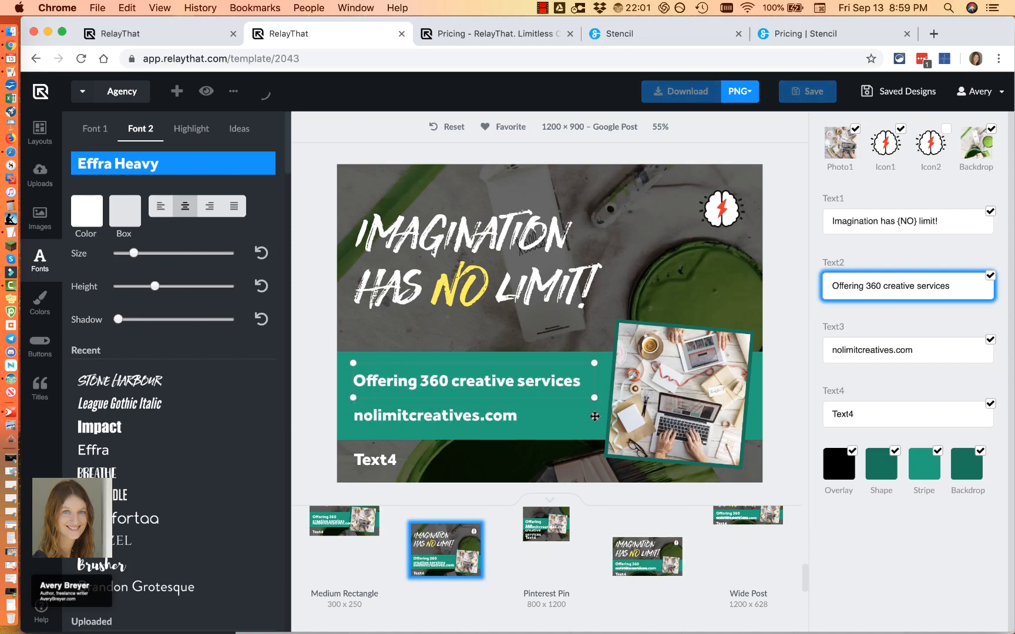
- Check the text layout in the 1280 × 720 YouTube Thumbnail and 300 × 250 Medium Rectangle versions
left_click(652, 534)
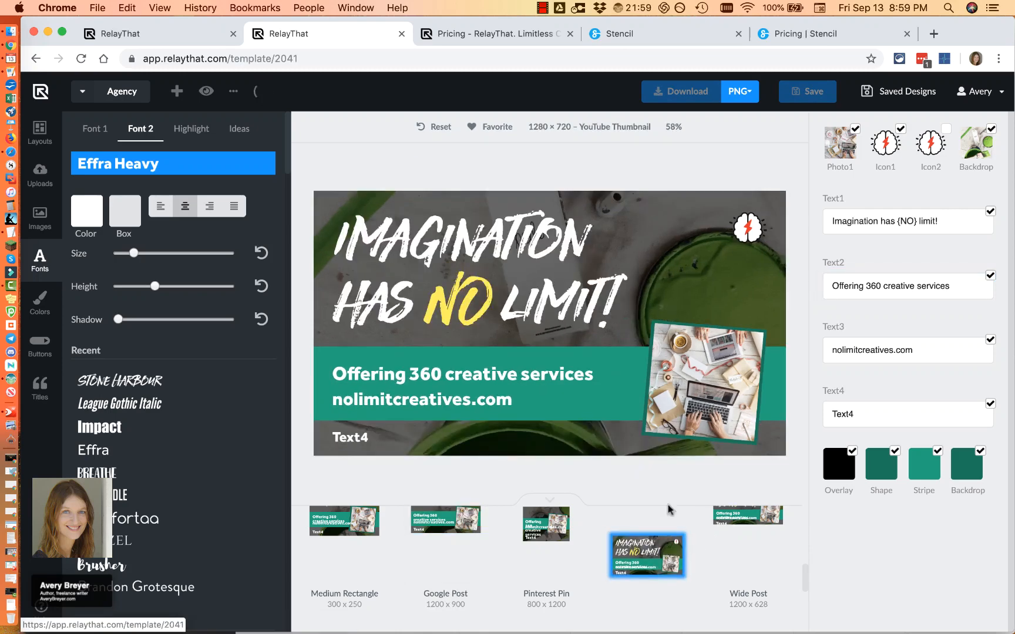
left_click(345, 531)
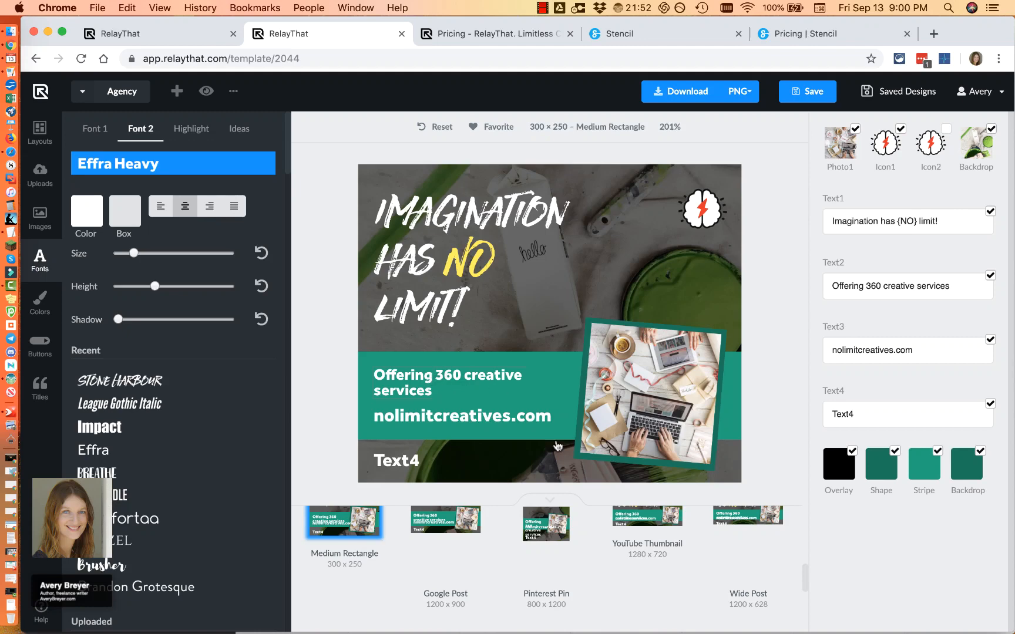
left_click(640, 537)
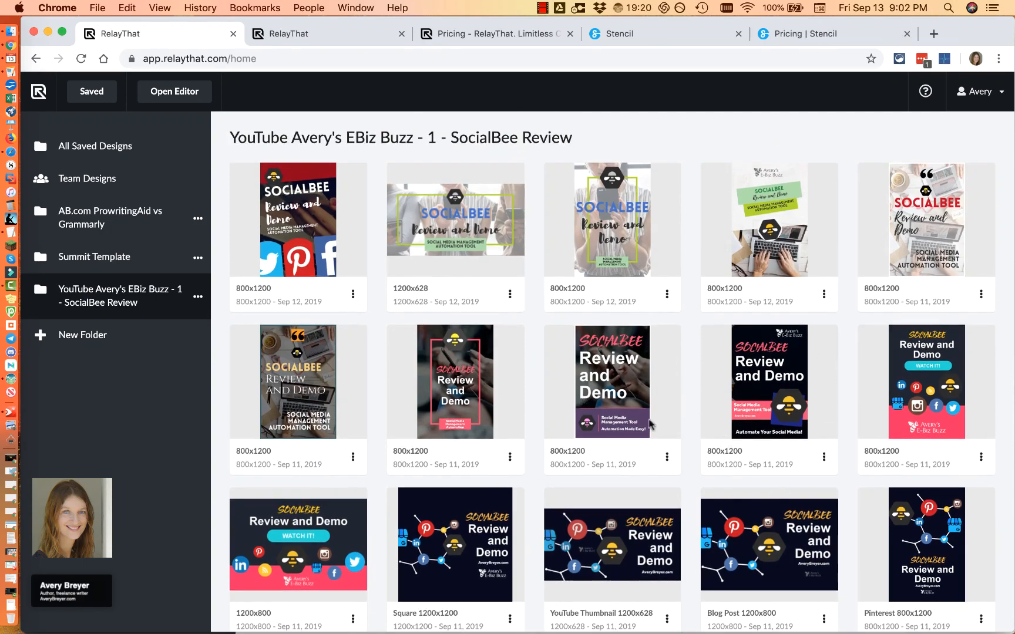
- Look through the saved designs in the SocialBee Review and ProwritingAid vs Grammarly folders
scroll(616, 462, "down", 2)
scroll(601, 458, "up", 2)
left_click(157, 305)
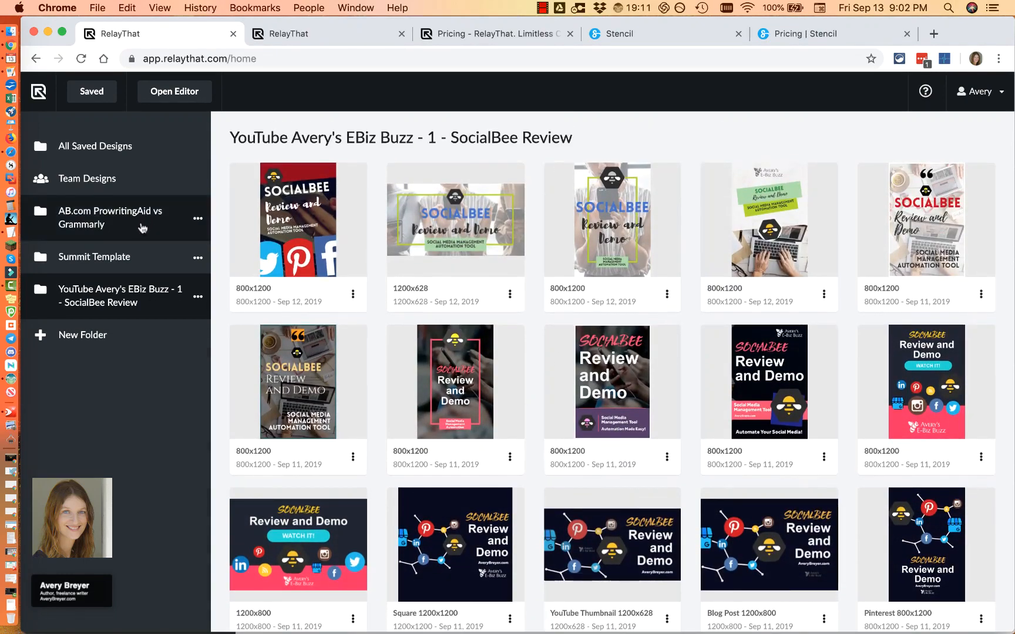
left_click(142, 228)
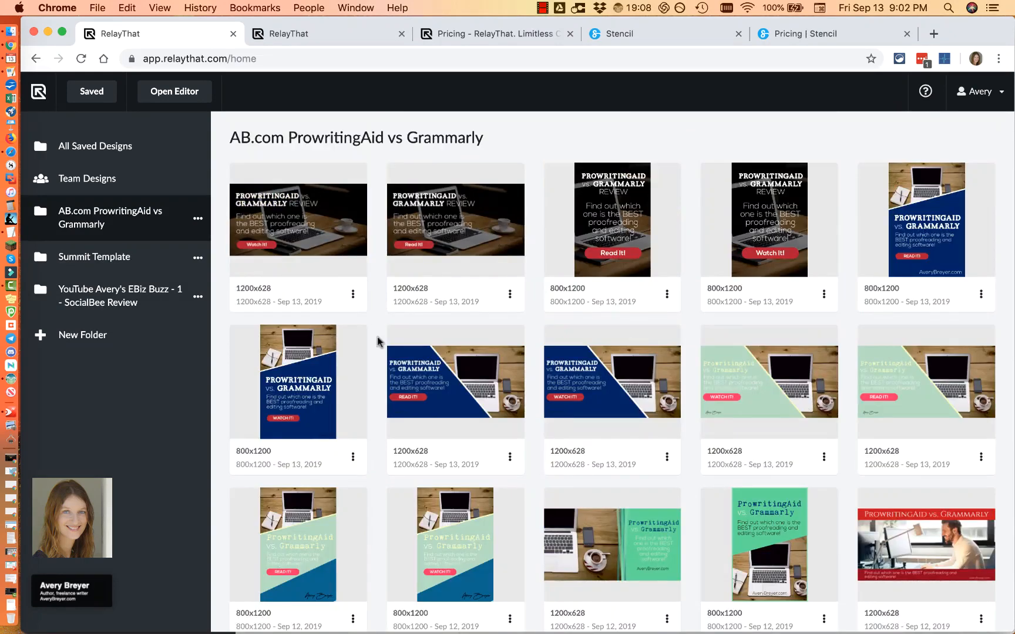
left_click(94, 301)
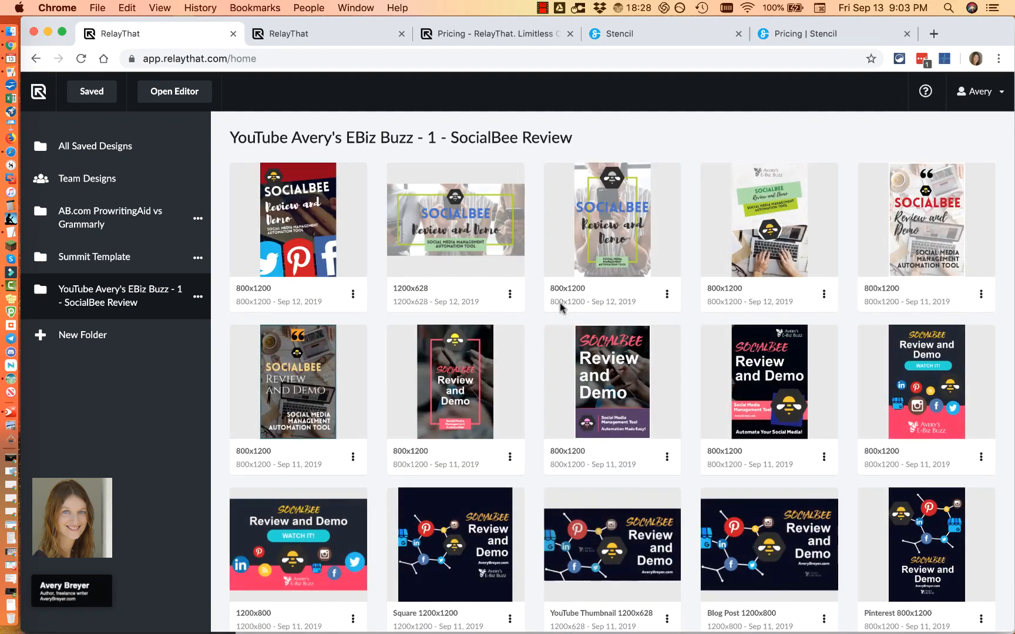
- Recall the saved 800x1200 SocialBee design with the red title and quotation mark to the default workspace and show its layout
left_click(932, 240)
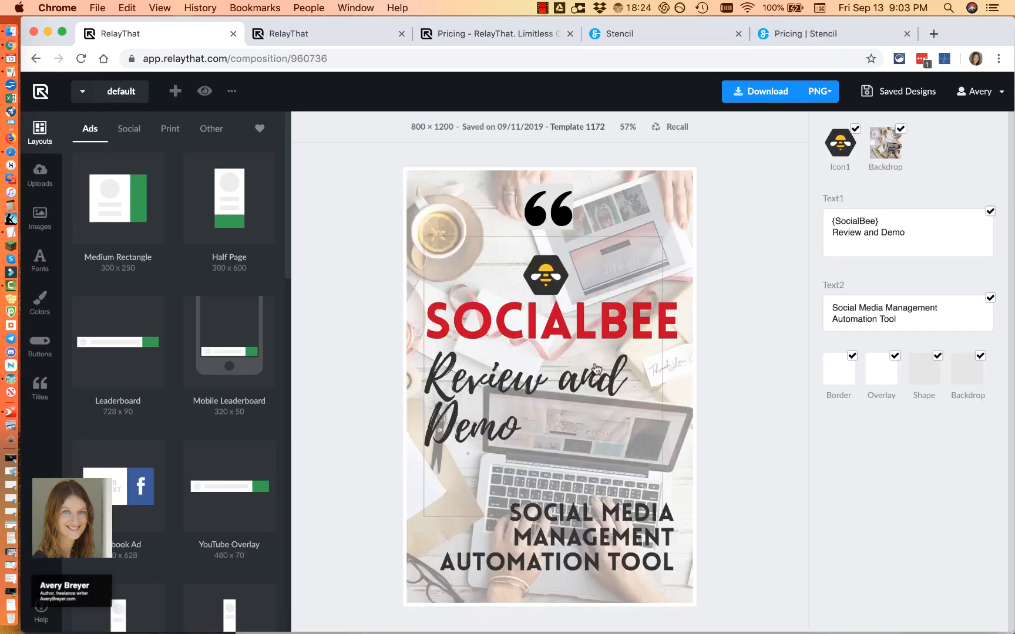
left_click(678, 128)
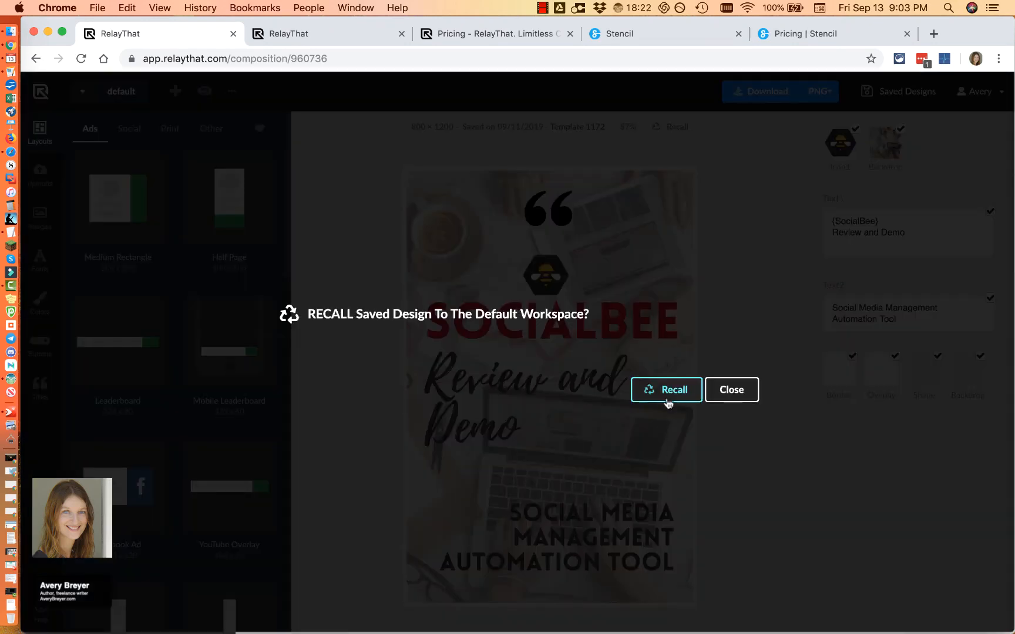
left_click(669, 394)
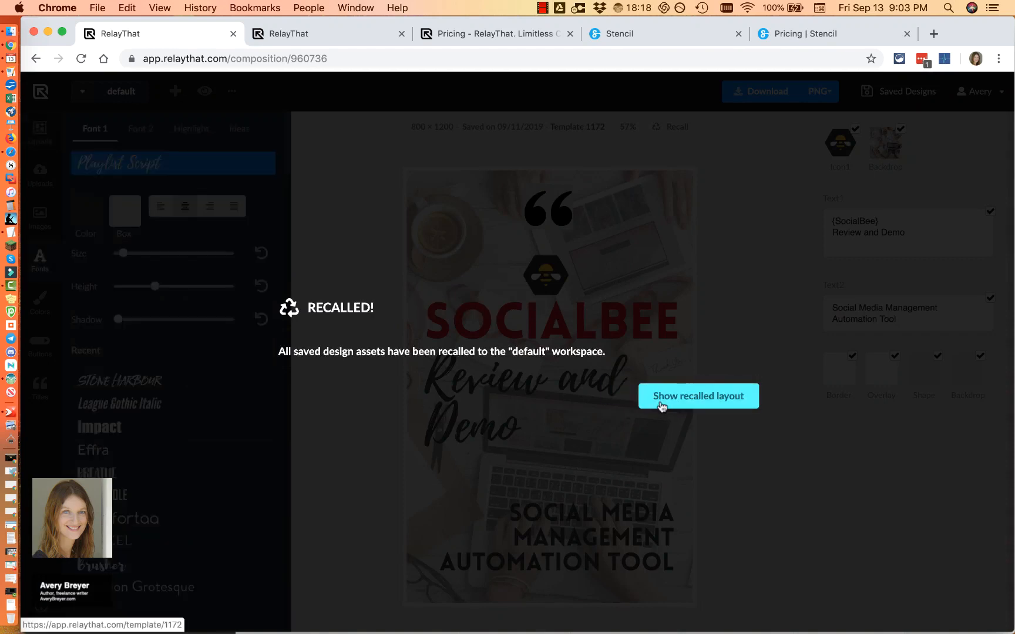
left_click(662, 397)
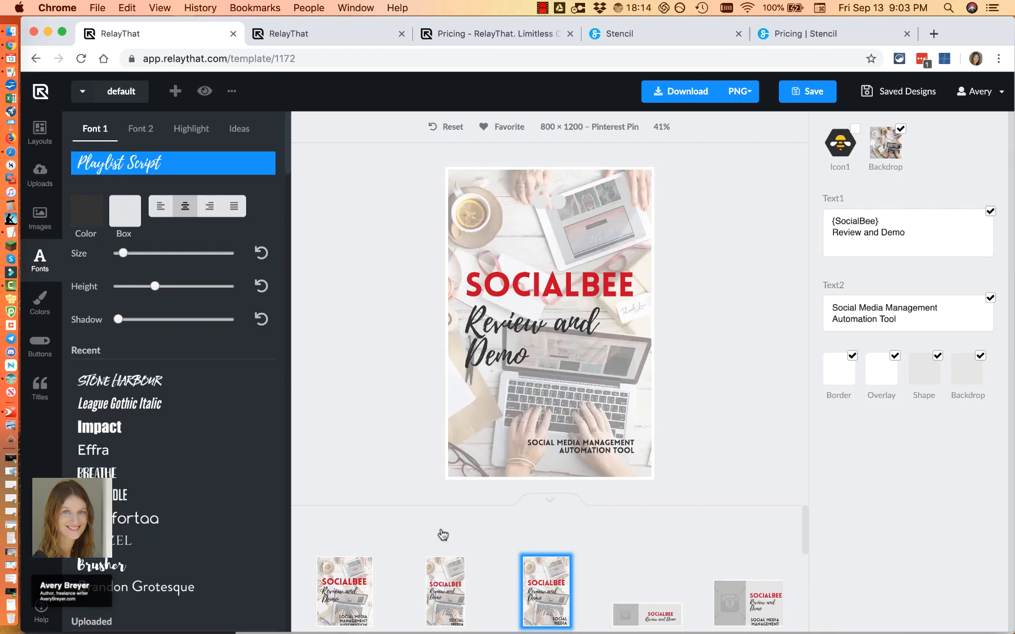
- View all uploaded logos, then show the Icon1 bee logo and hide the Text2 tagline on the Pinterest Pin
left_click(40, 176)
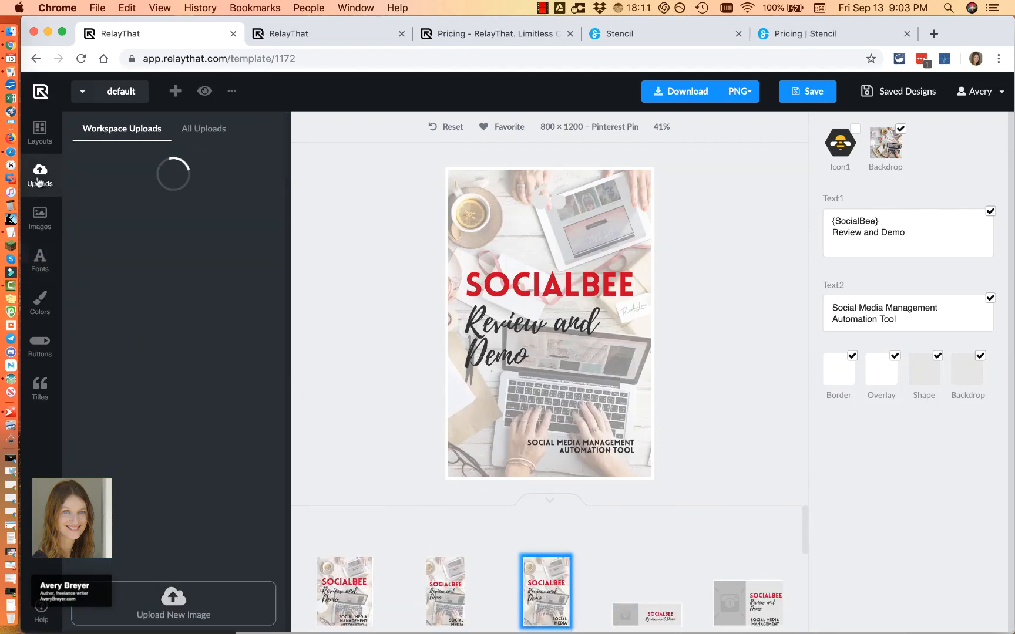
left_click(200, 132)
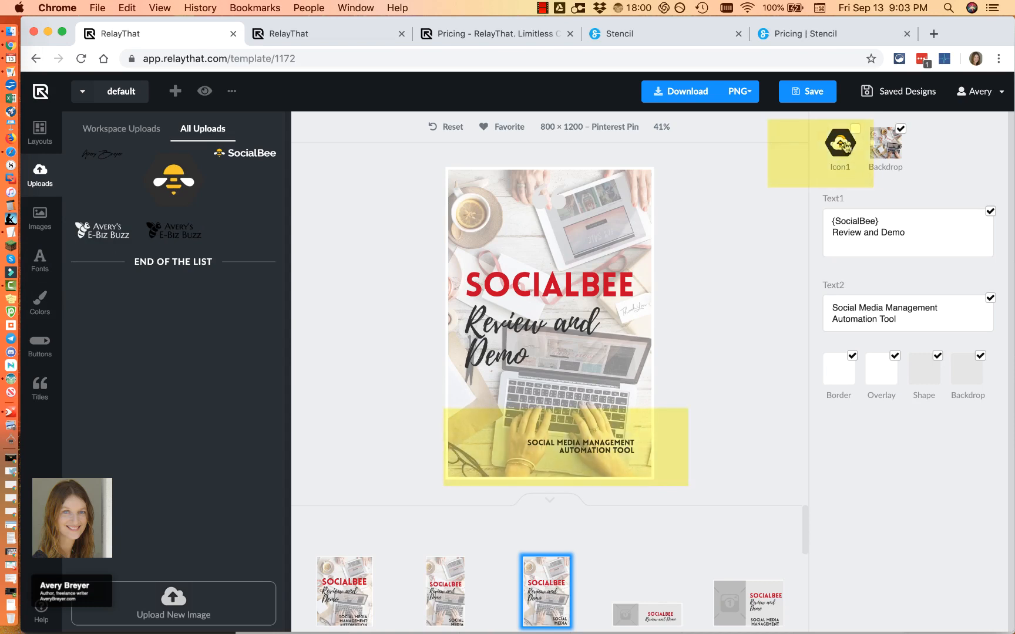
left_click(855, 130)
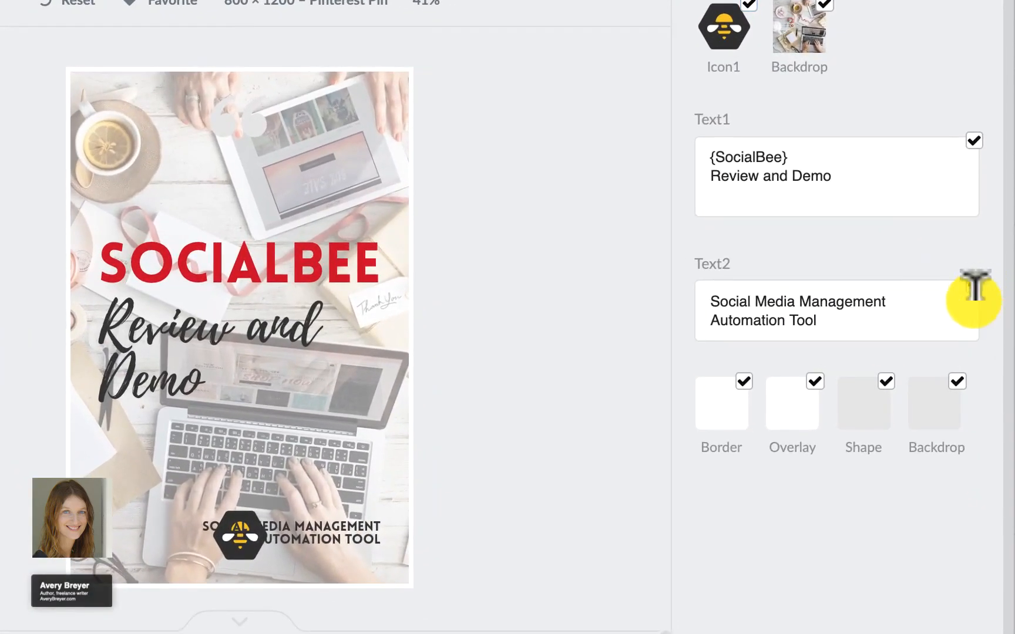
left_click(973, 286)
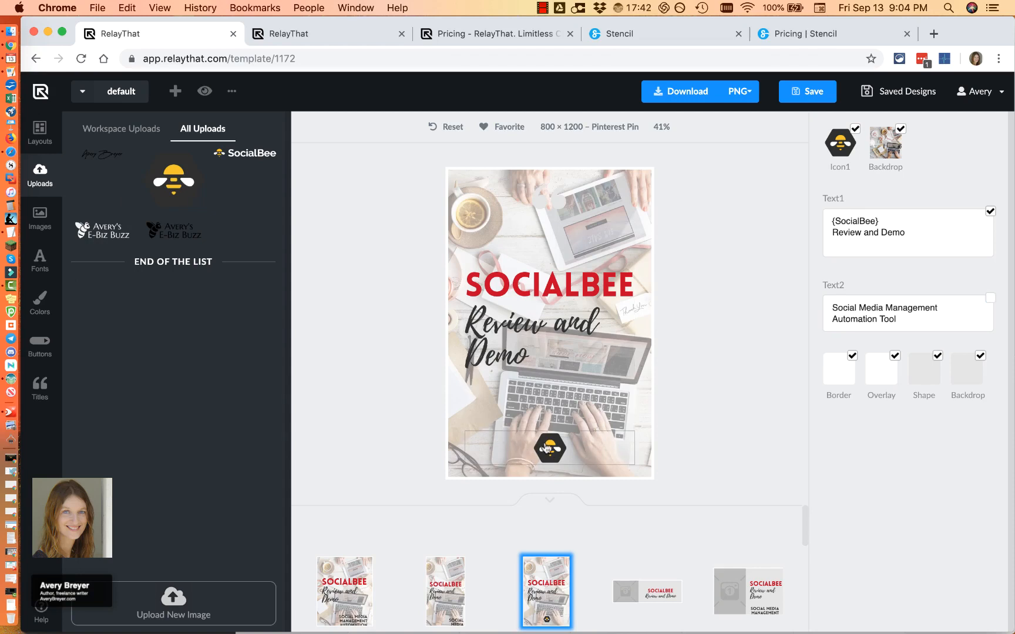
- Enlarge the bee icon on the Pinterest Pin and try the Desaturate, B&W and Hue 90 filters on it
left_click(557, 448)
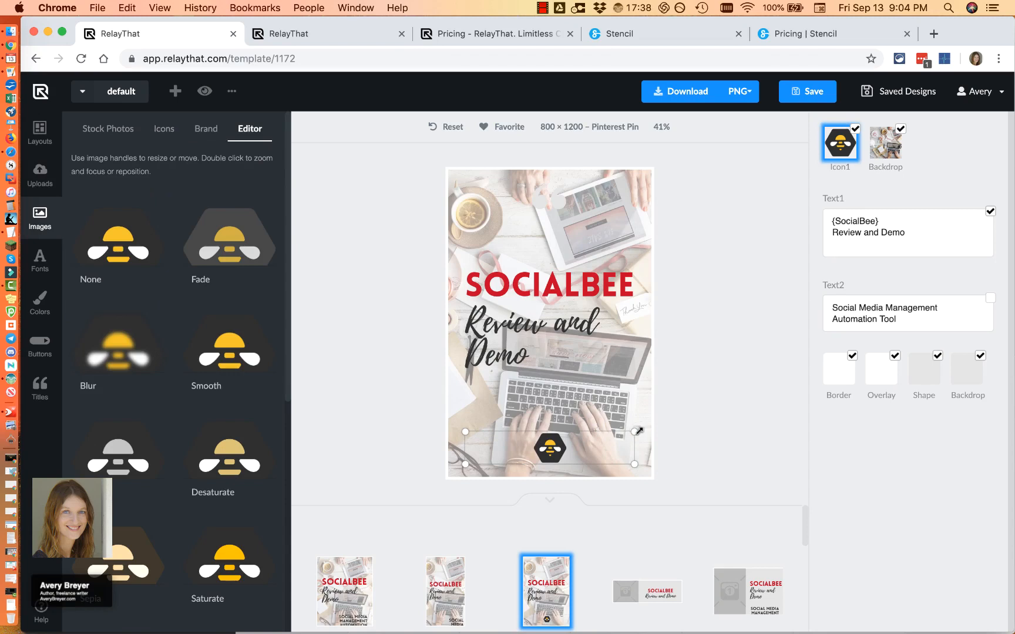
left_click_drag(640, 430, 651, 366)
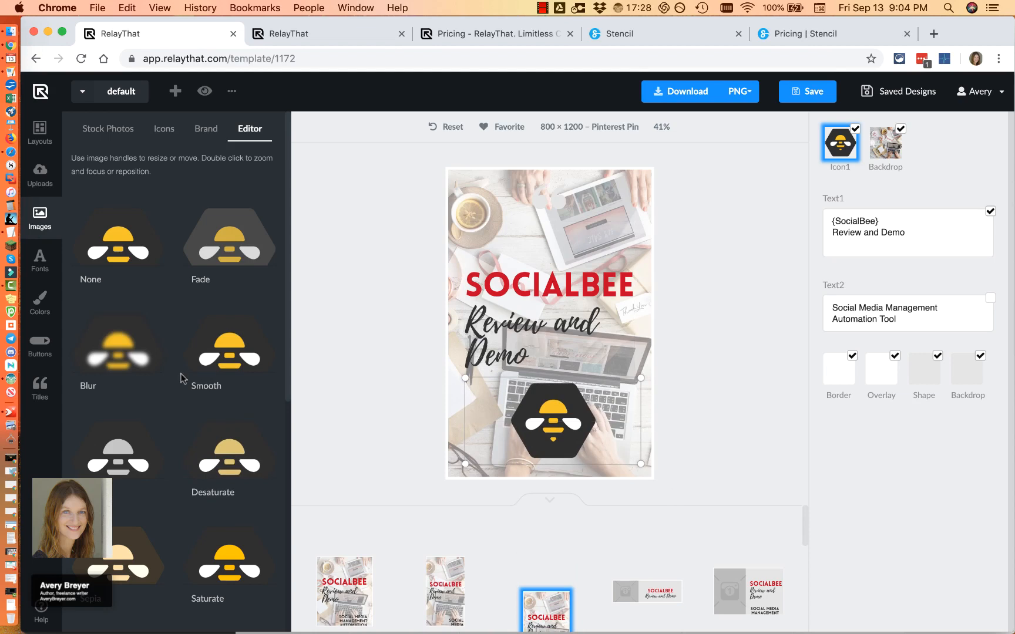
scroll(182, 380, "down", 2)
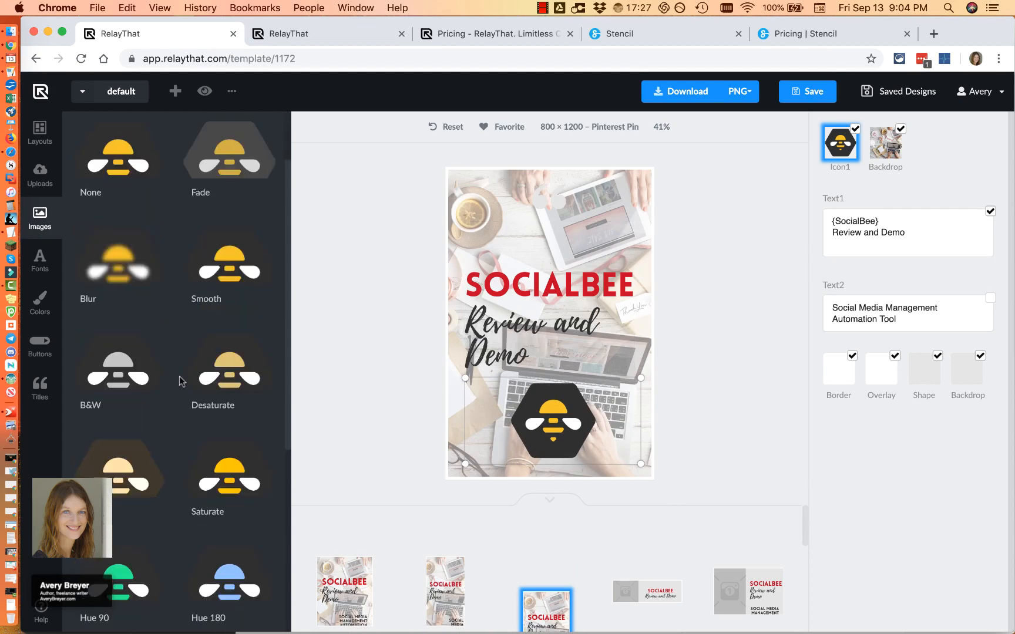
left_click(234, 371)
scroll(183, 441, "up", 1)
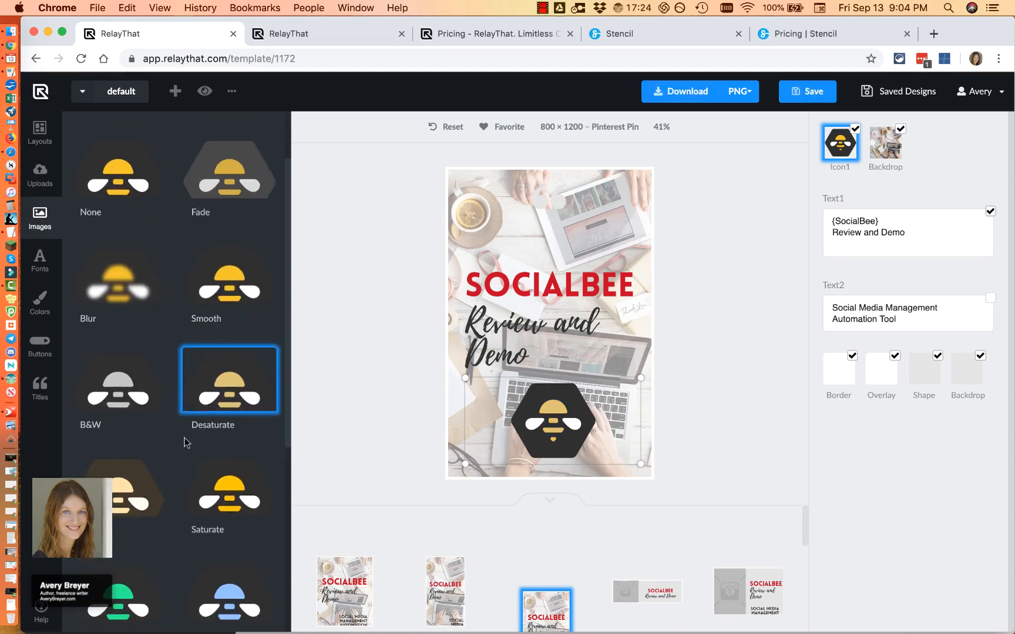
left_click(108, 400)
scroll(163, 431, "down", 2)
left_click(151, 535)
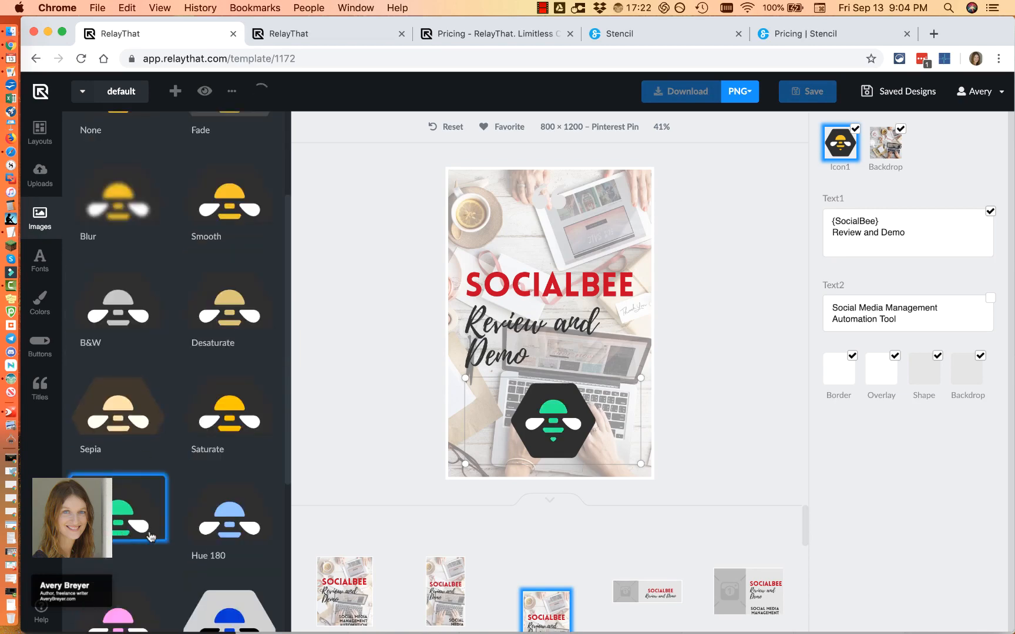
- Try the Hue 180, Brighten, Contrast and Vignette filters on the Pinterest Pin's bee icon
left_click(223, 533)
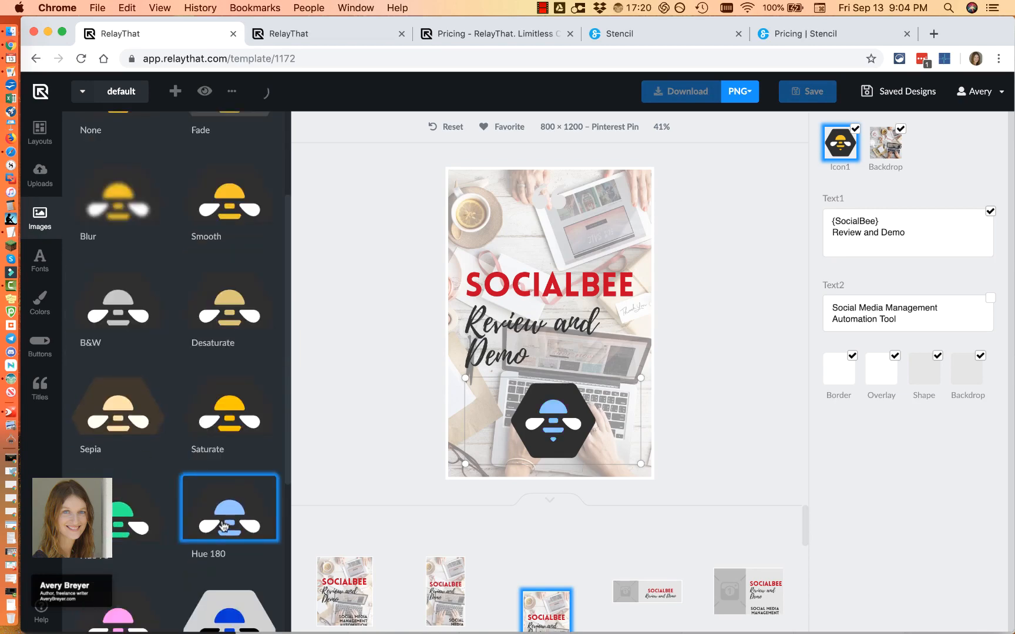
scroll(211, 511, "down", 3)
scroll(209, 503, "down", 1)
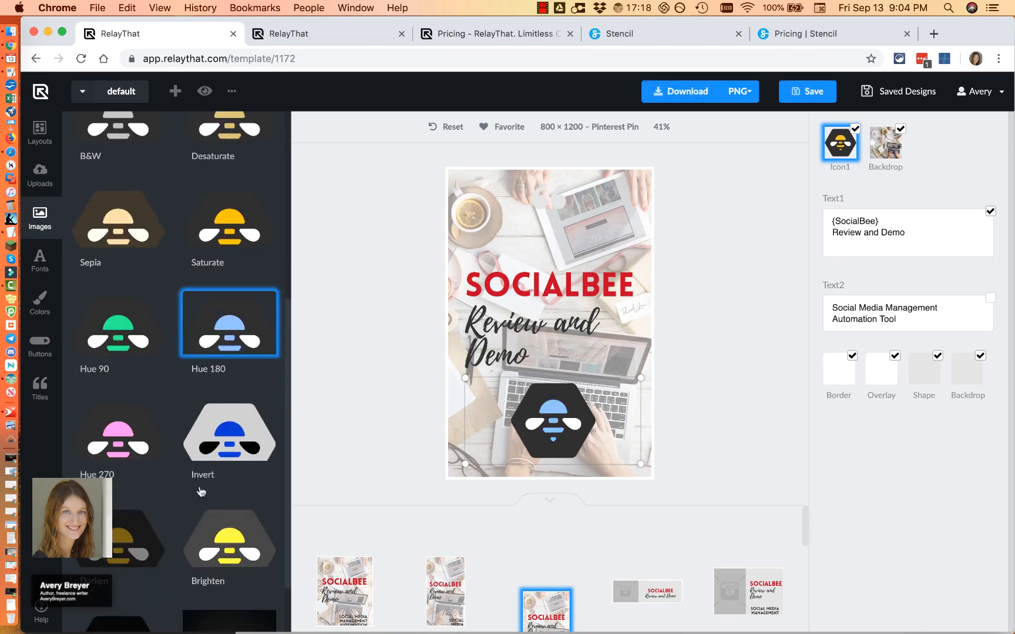
left_click(193, 561)
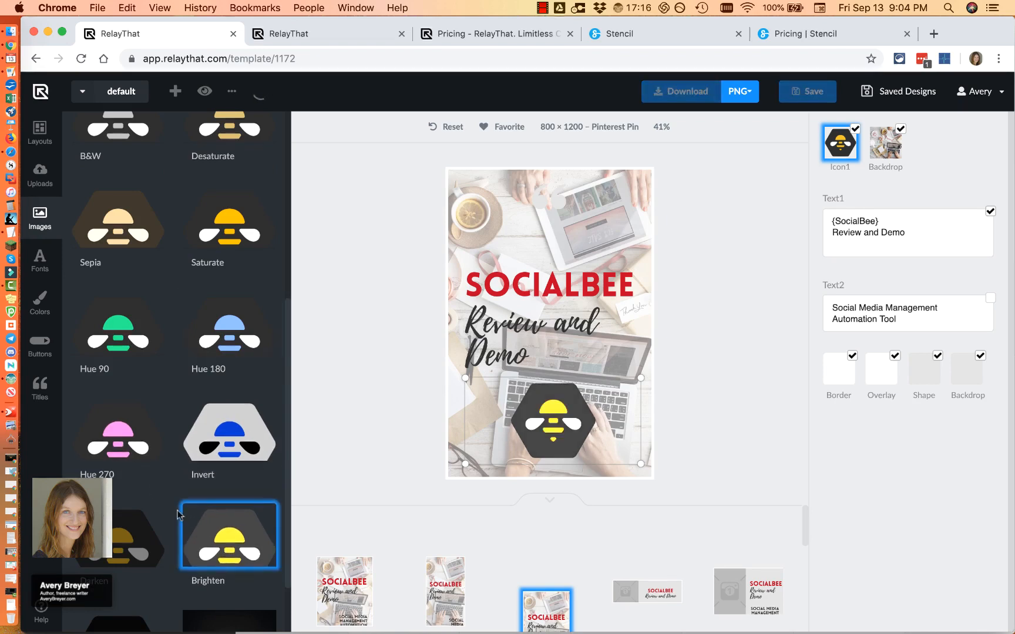
scroll(191, 484, "down", 2)
left_click(141, 565)
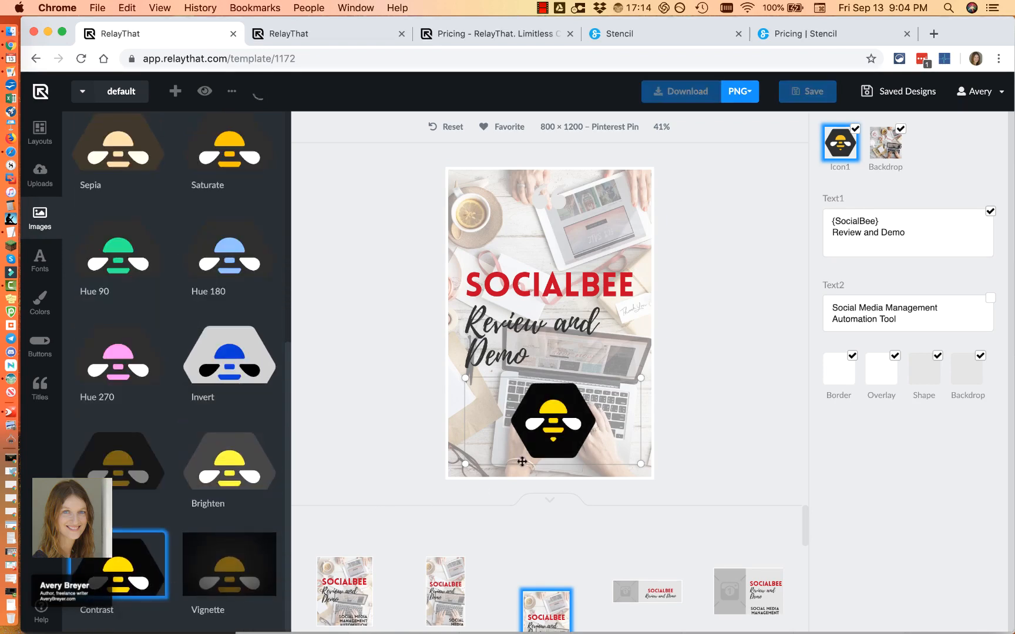
left_click(238, 565)
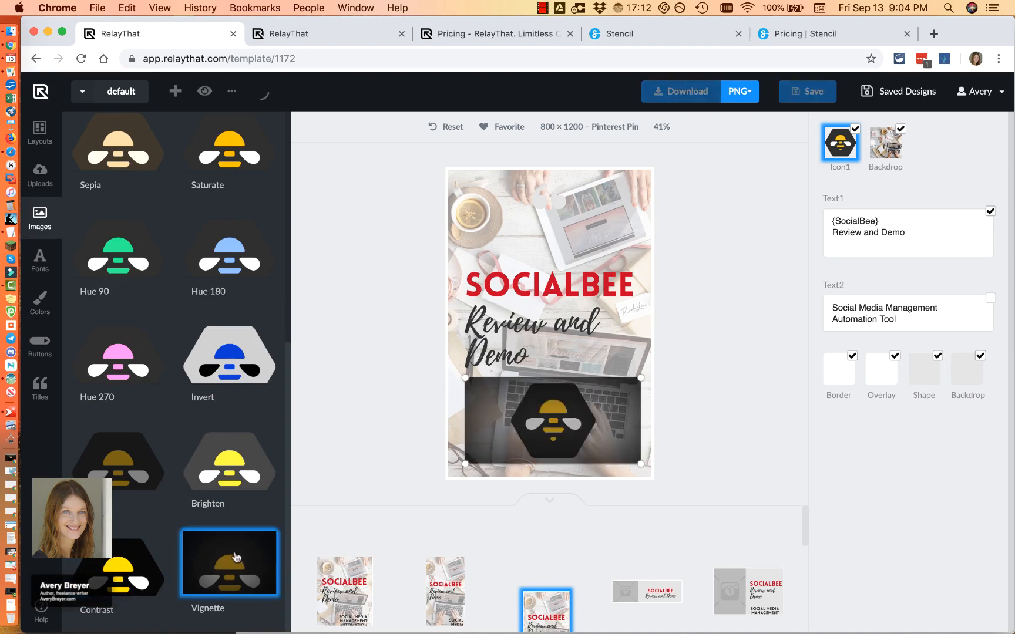
- Try the Invert, Hue 90, Saturate and Sepia filters on the Pinterest Pin's bee icon
left_click(117, 439)
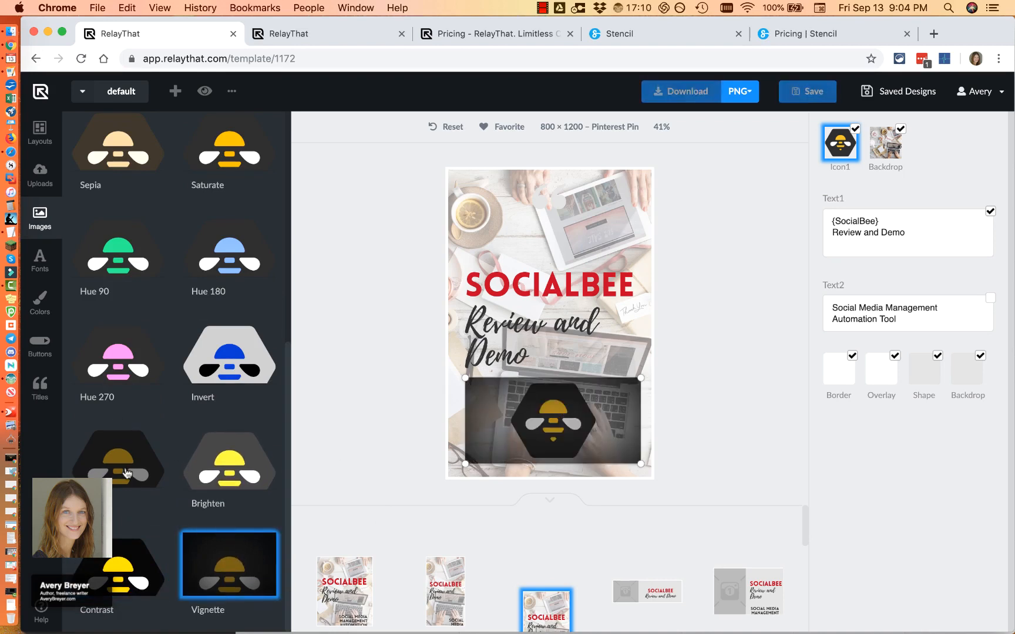
left_click(219, 369)
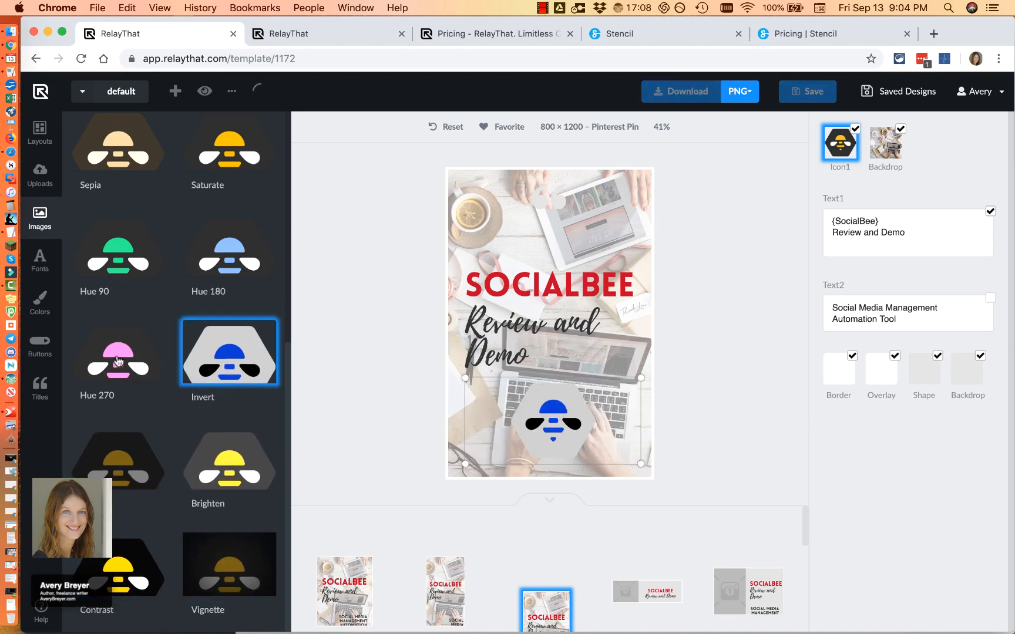
left_click(158, 379)
scroll(176, 397, "up", 1)
scroll(175, 398, "up", 2)
left_click(114, 352)
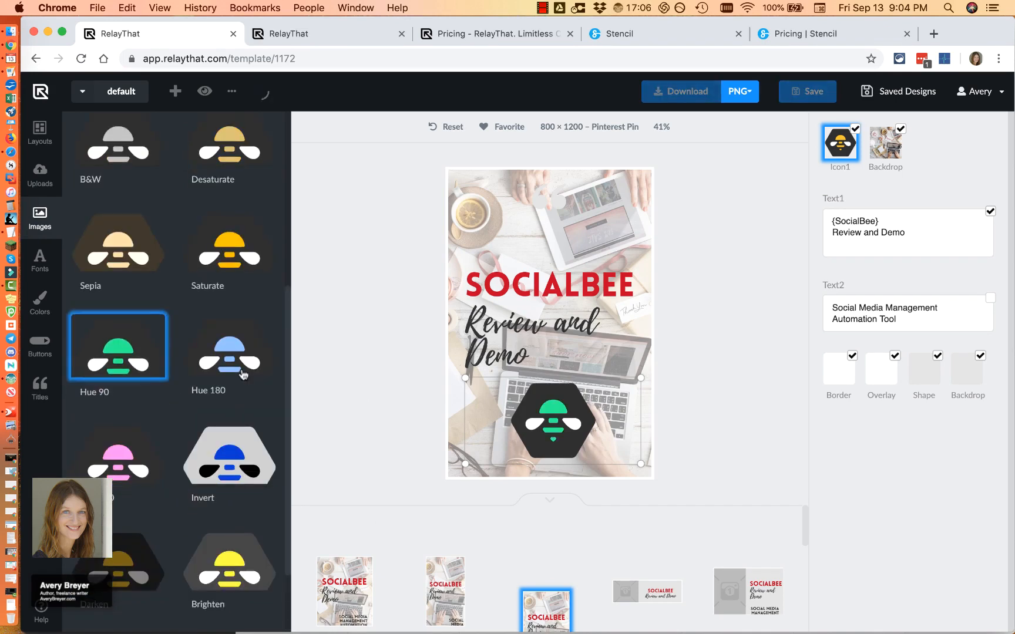
scroll(176, 353, "up", 2)
left_click(229, 353)
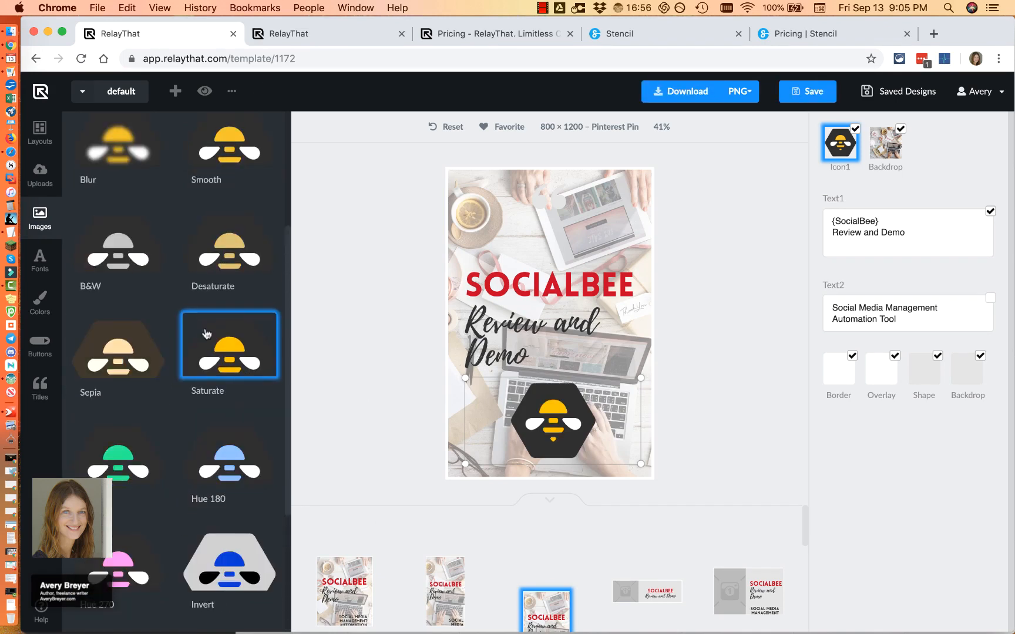
left_click(118, 349)
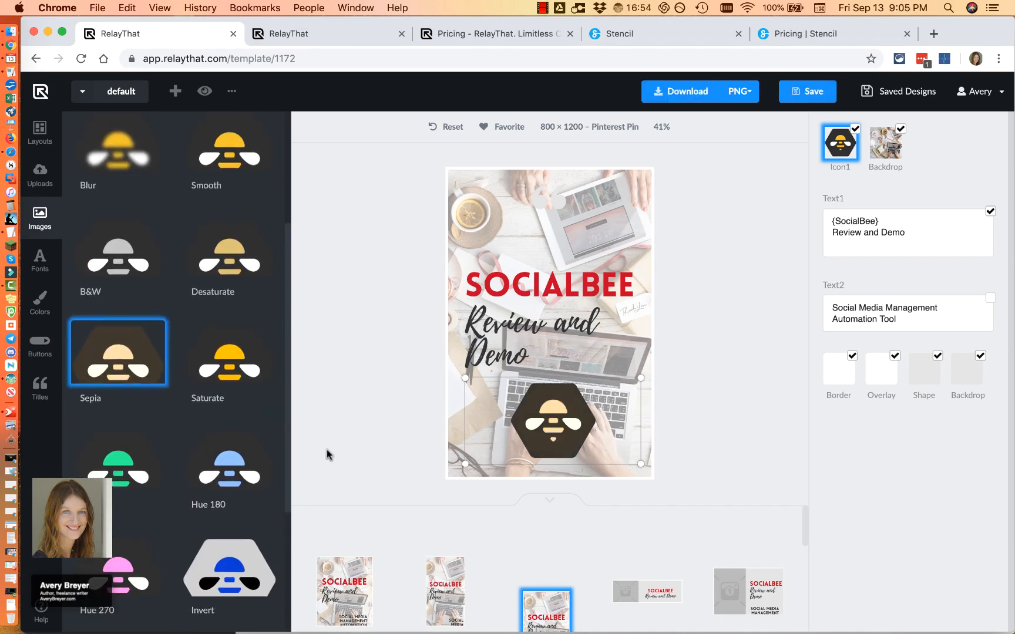
- Reset the bee icon's filter to None, then apply Desaturate and shrink the icon slightly on the Pinterest Pin
scroll(242, 410, "up", 1)
scroll(188, 222, "up", 3)
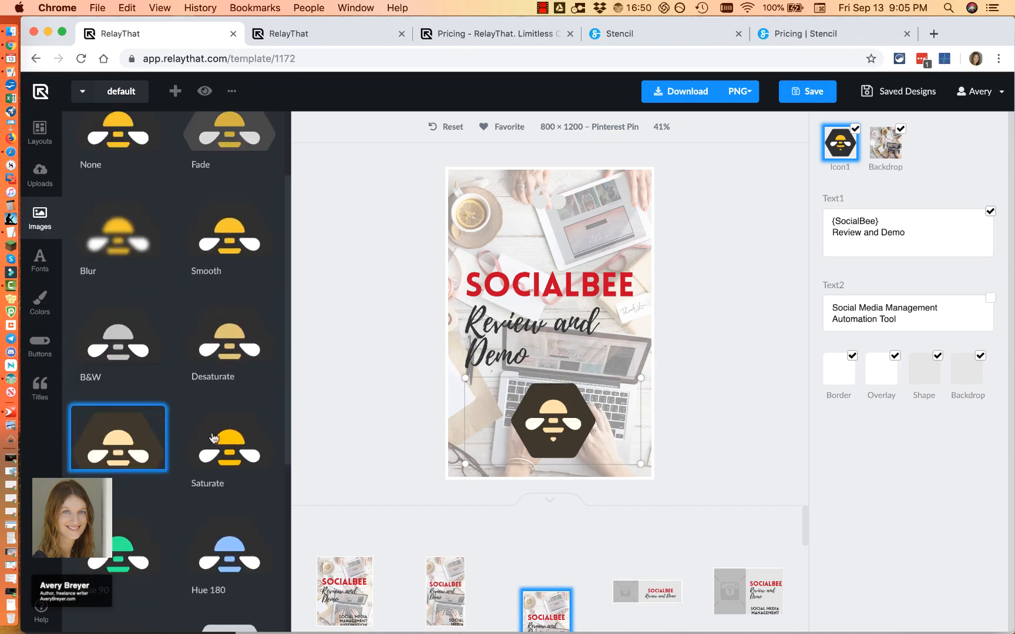
scroll(219, 423, "up", 3)
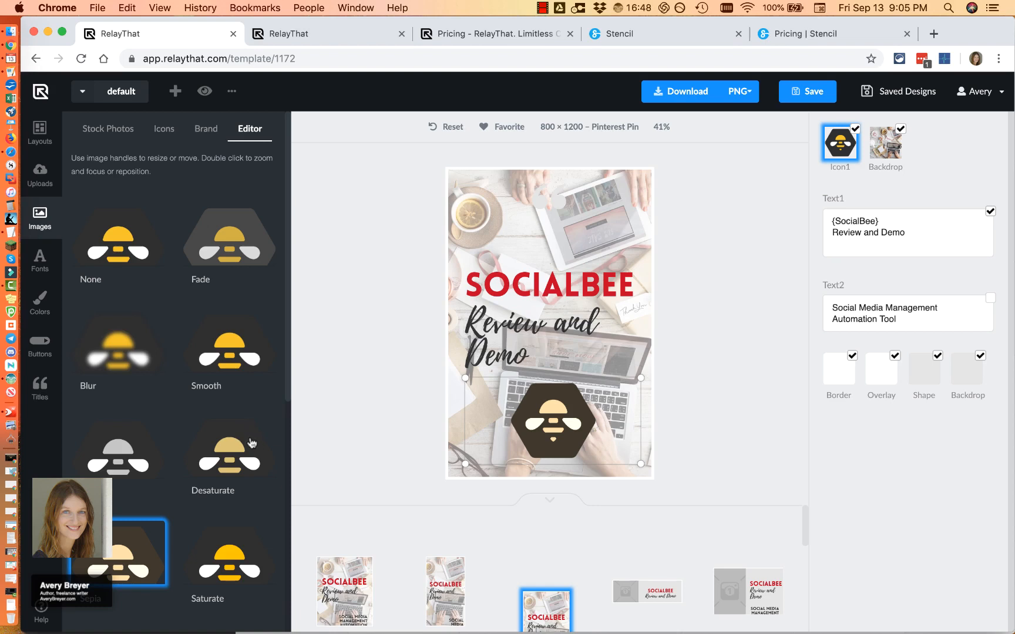
left_click(235, 243)
left_click(161, 254)
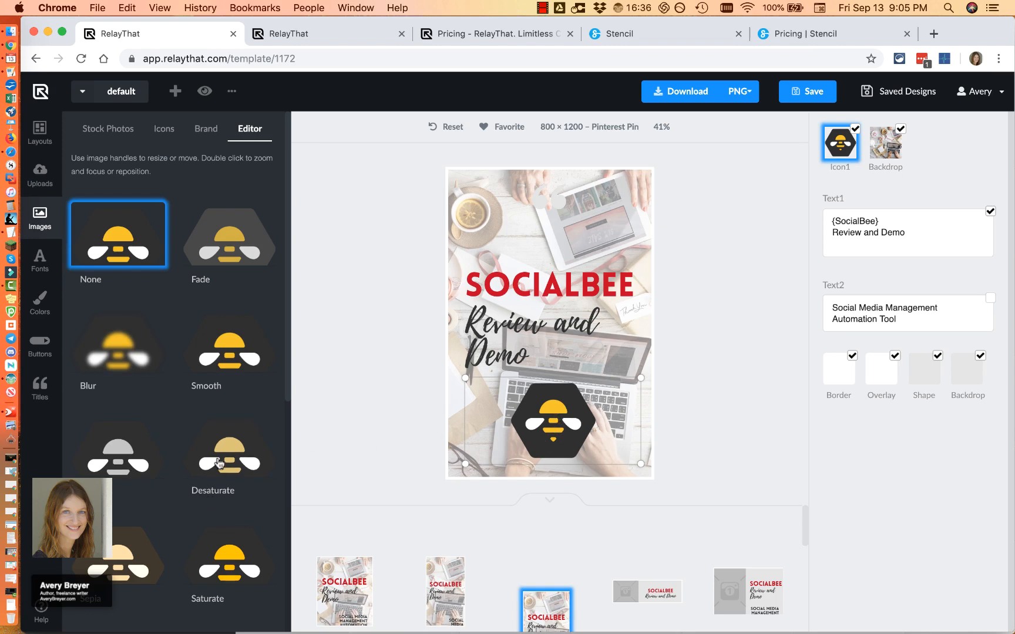
left_click(226, 457)
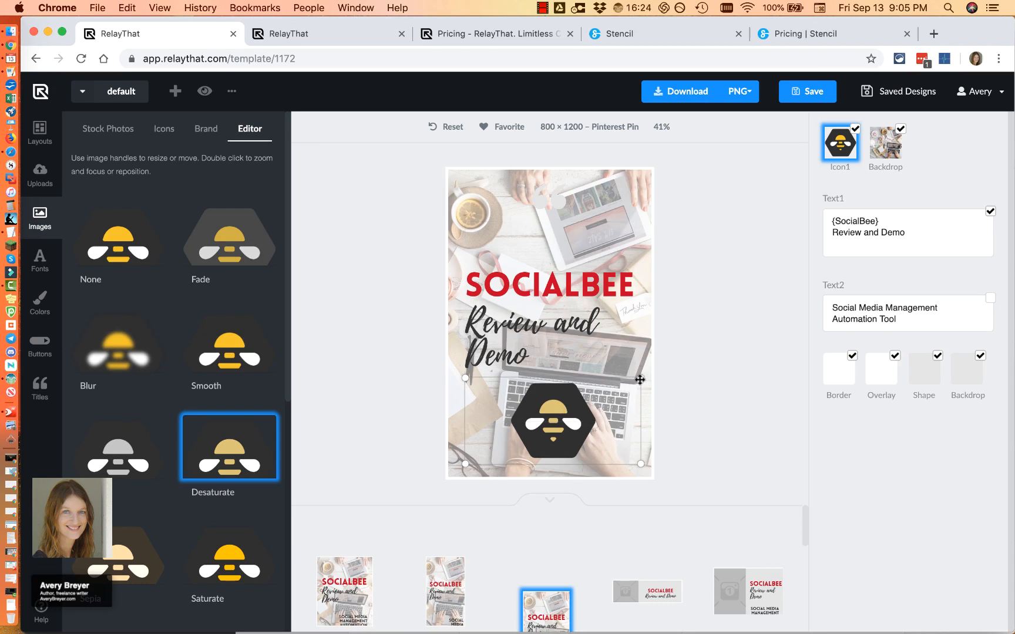
left_click_drag(641, 380, 630, 402)
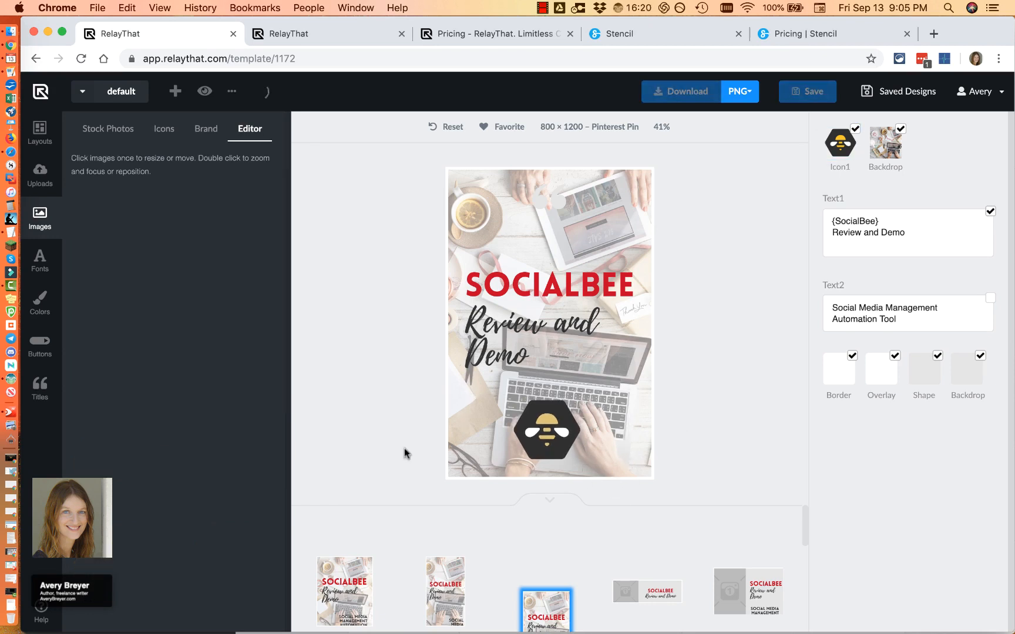
- Search the icon library for "emoji" and replace the Pinterest Pin's bee icon with the winking, tongue-out emoji
left_click(165, 130)
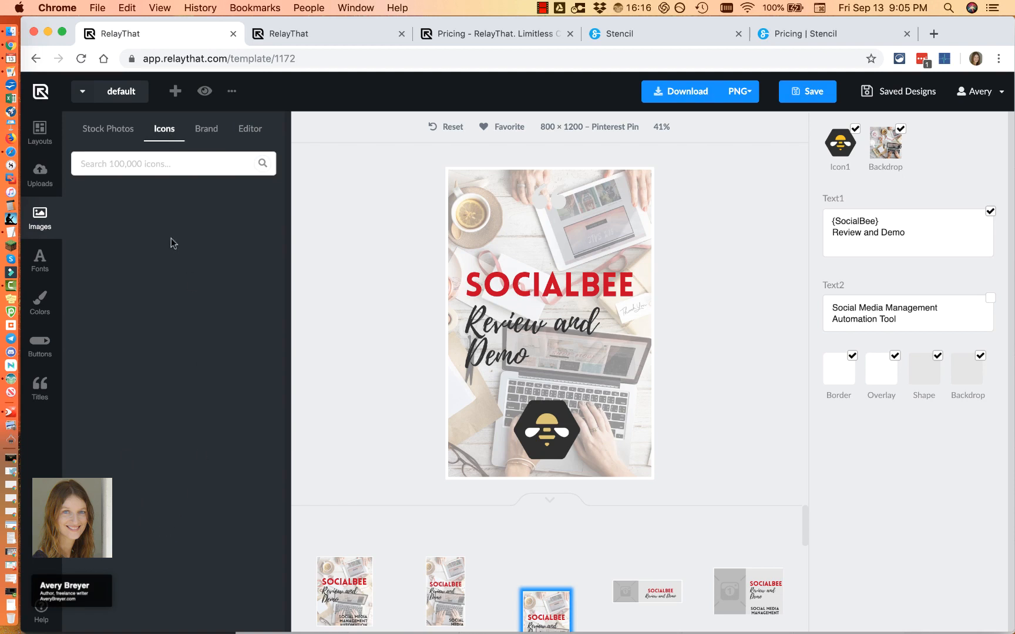
left_click(164, 167)
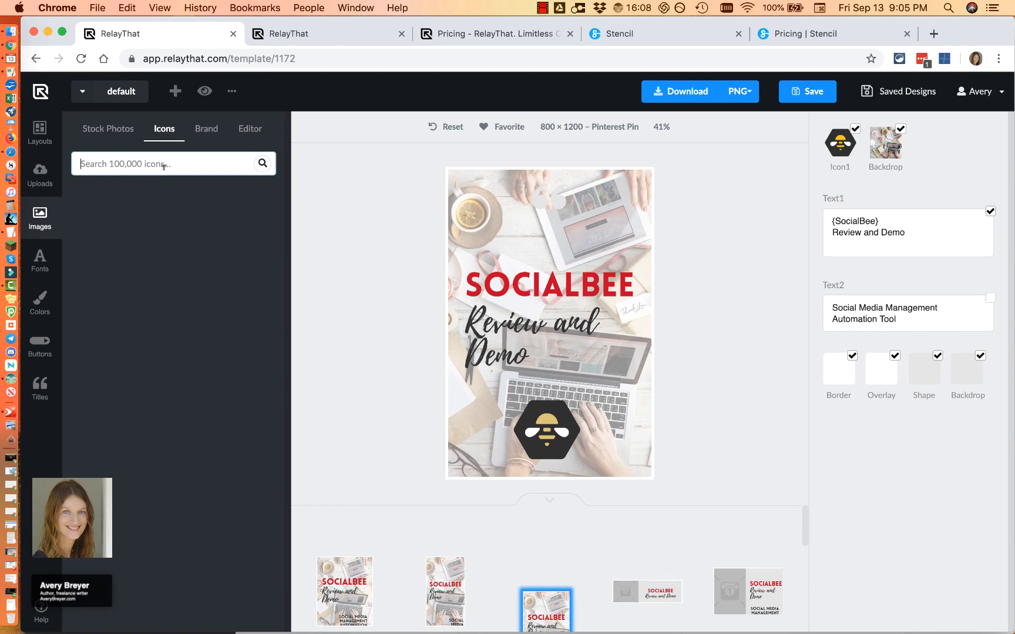
type("emoji")
key("Return")
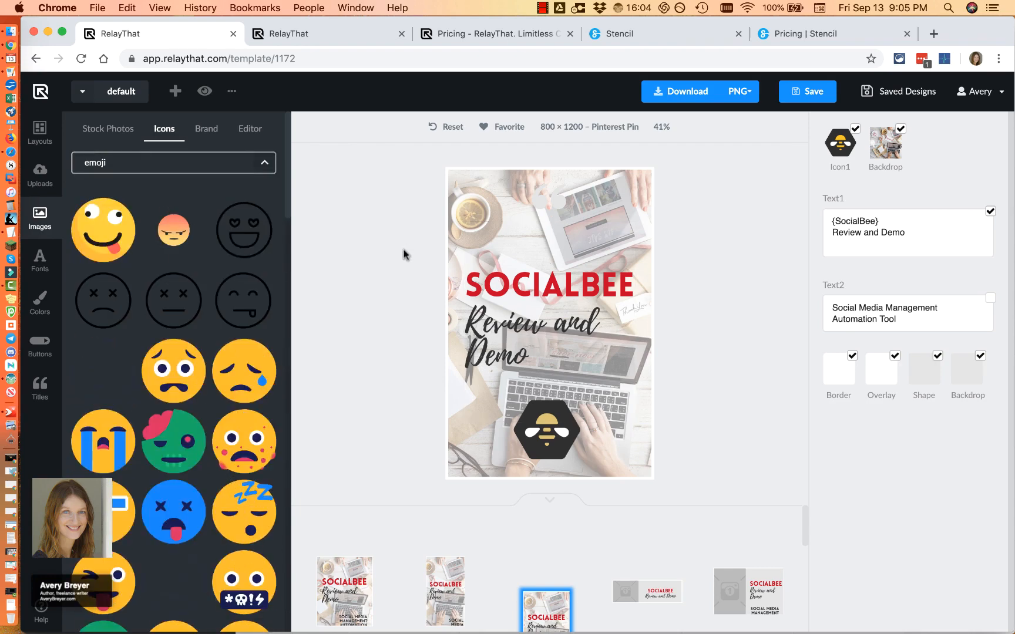
scroll(235, 511, "down", 10)
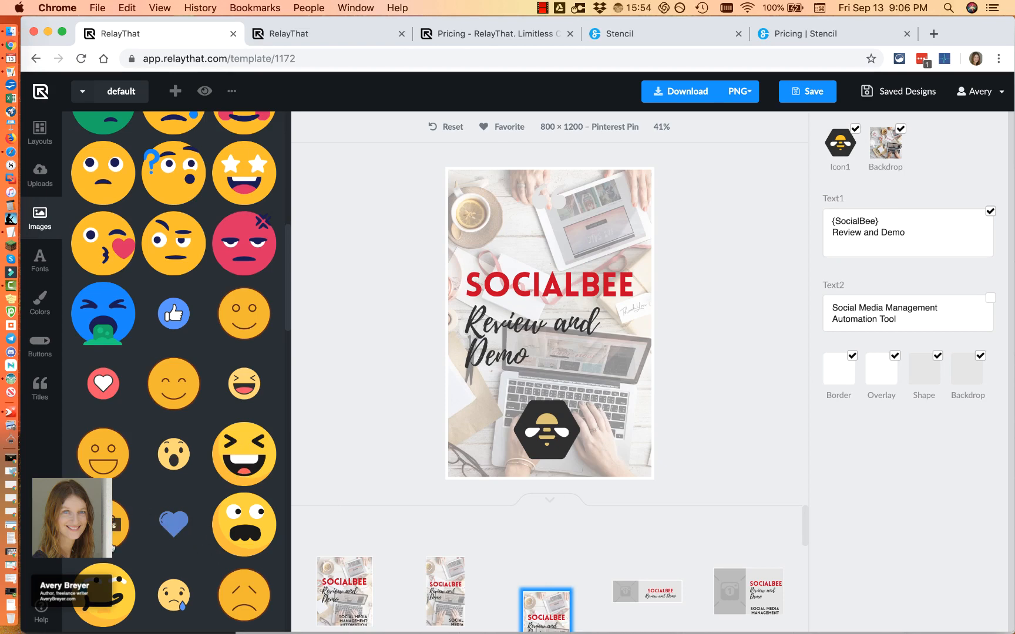
scroll(158, 484, "up", 2)
scroll(158, 486, "up", 10)
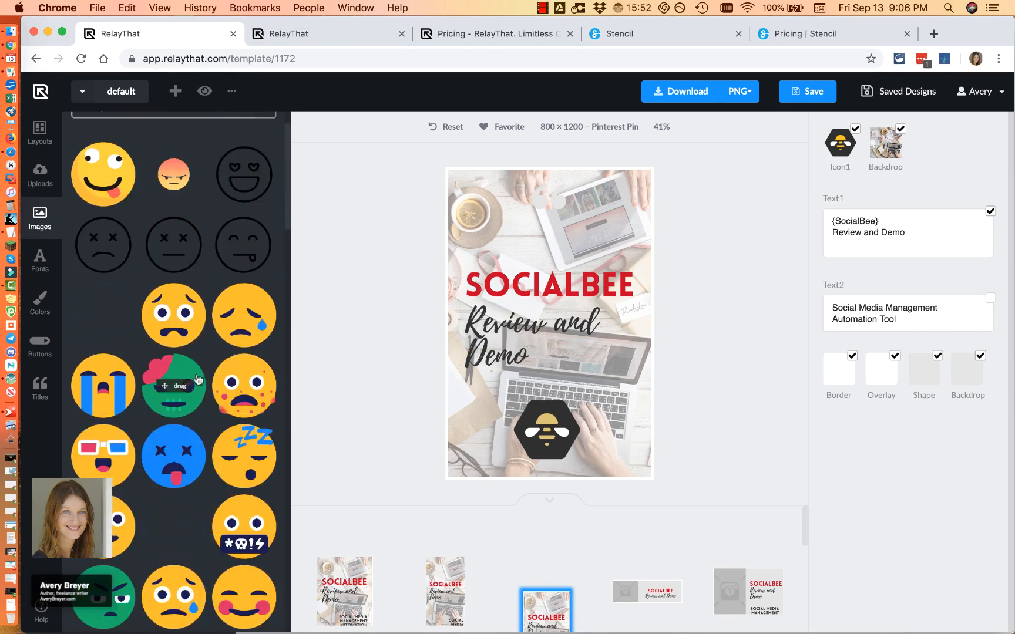
scroll(243, 467, "down", 4)
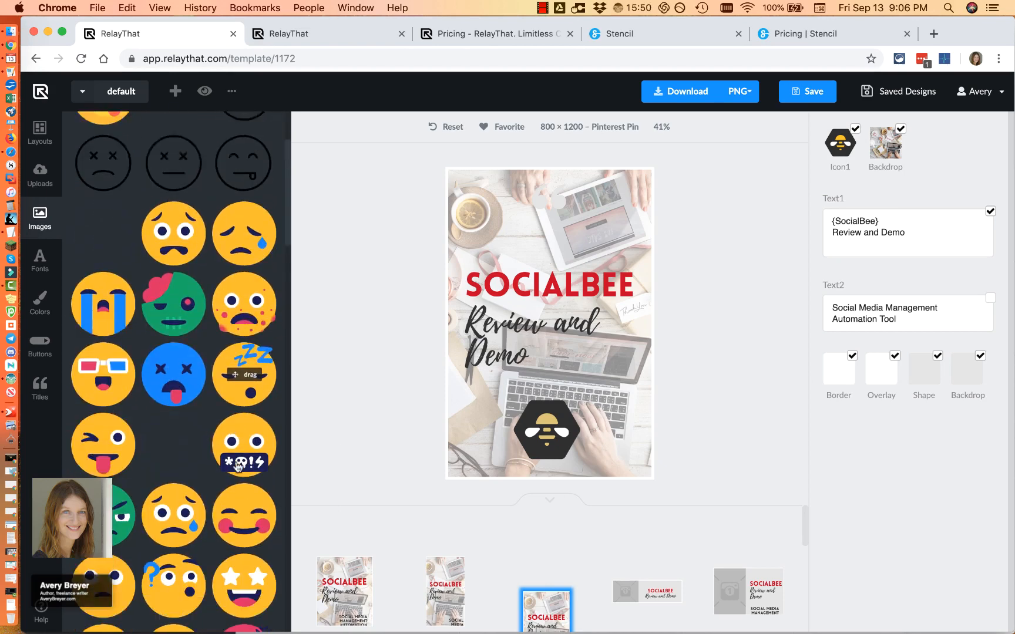
left_click_drag(130, 402, 519, 441)
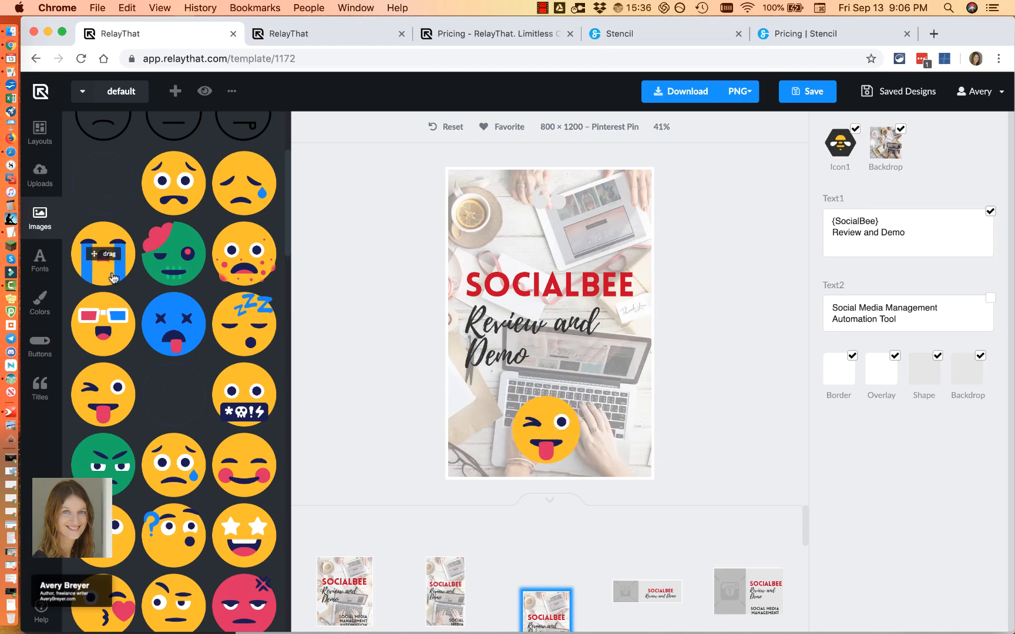
- Replace the emoji search in the icon library with a search for "lock"
scroll(181, 193, "up", 5)
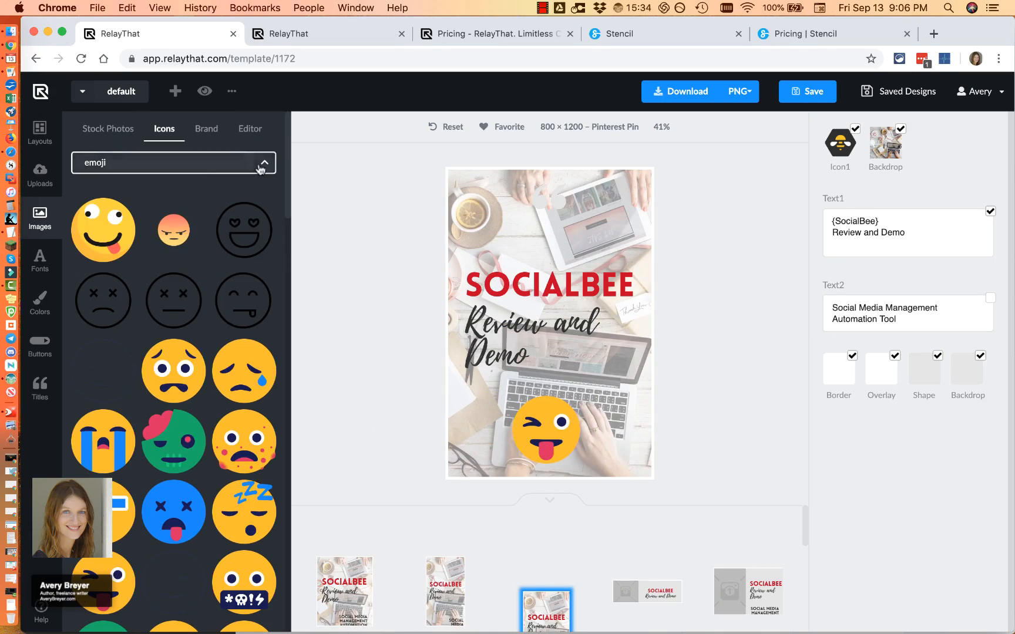
left_click(204, 167)
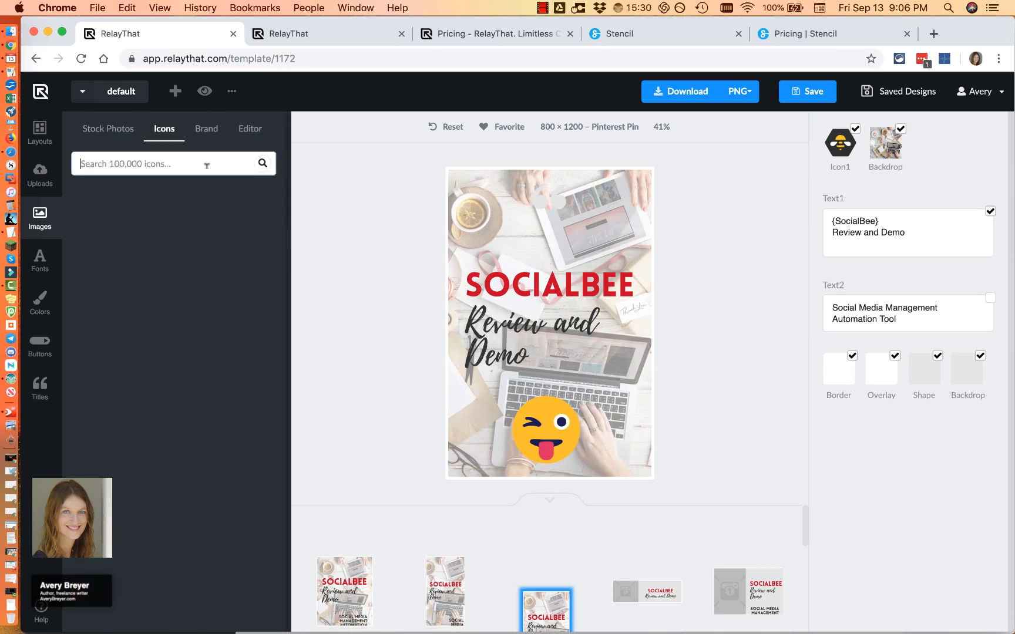
type("ca")
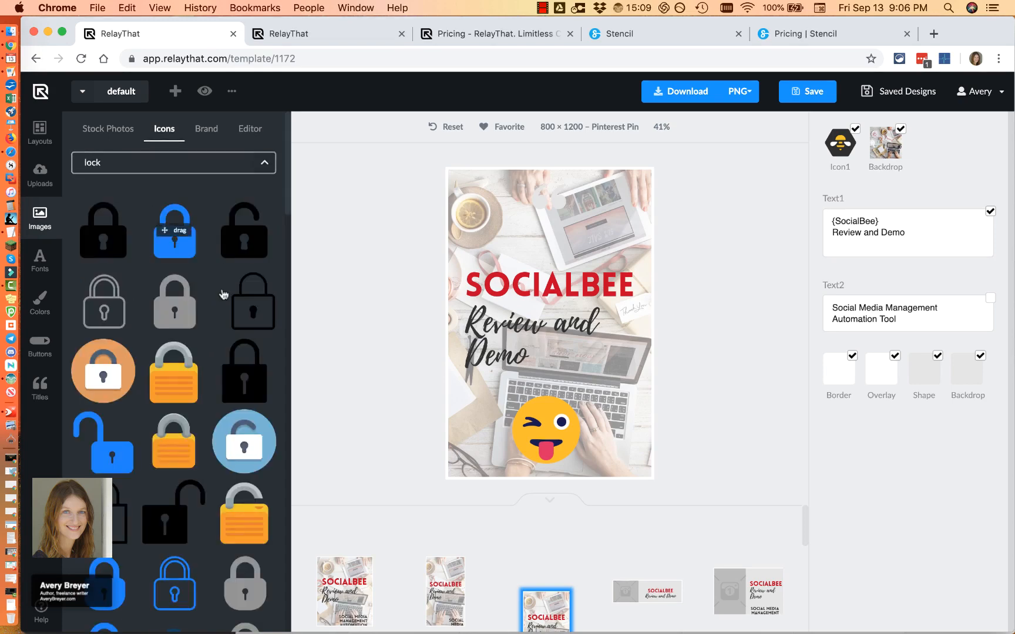
- Search the icon library for "pinterest" and look through the Pinterest logo variants
left_click(173, 160)
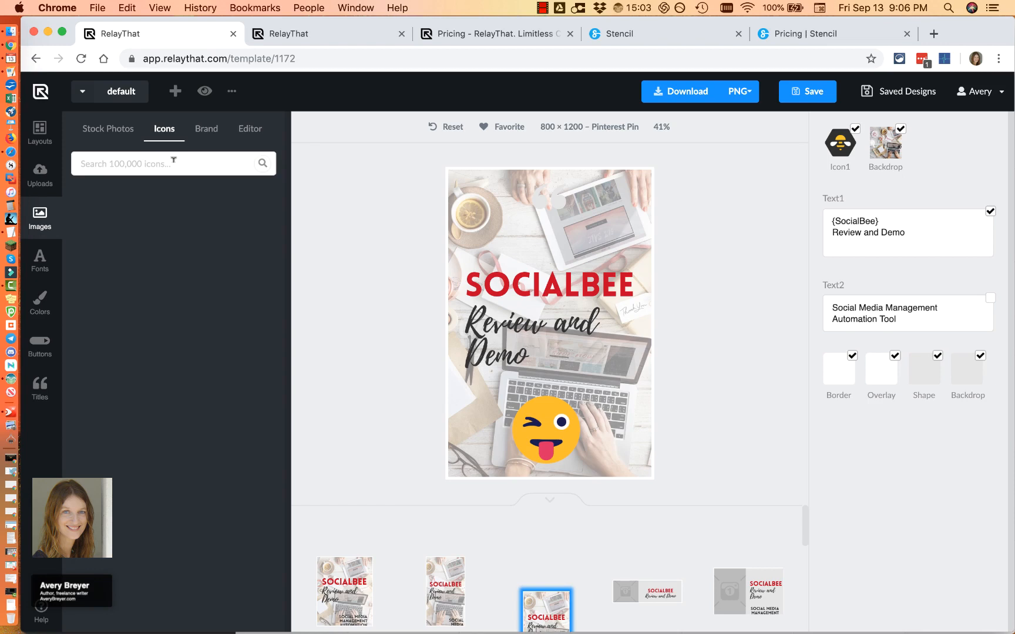
left_click(171, 161)
type("pinte")
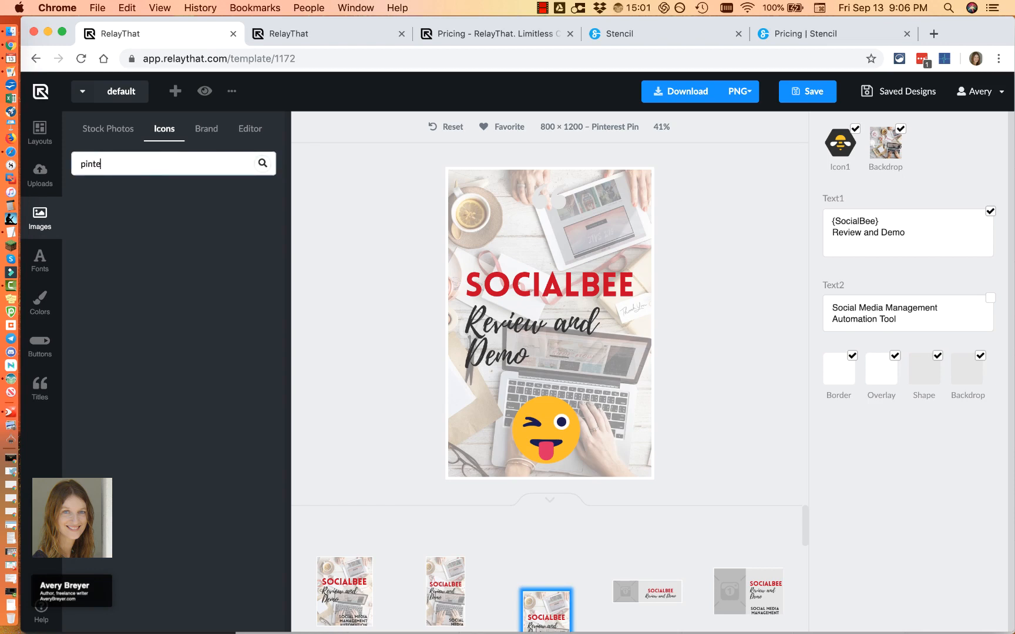
type("rest")
key("Return")
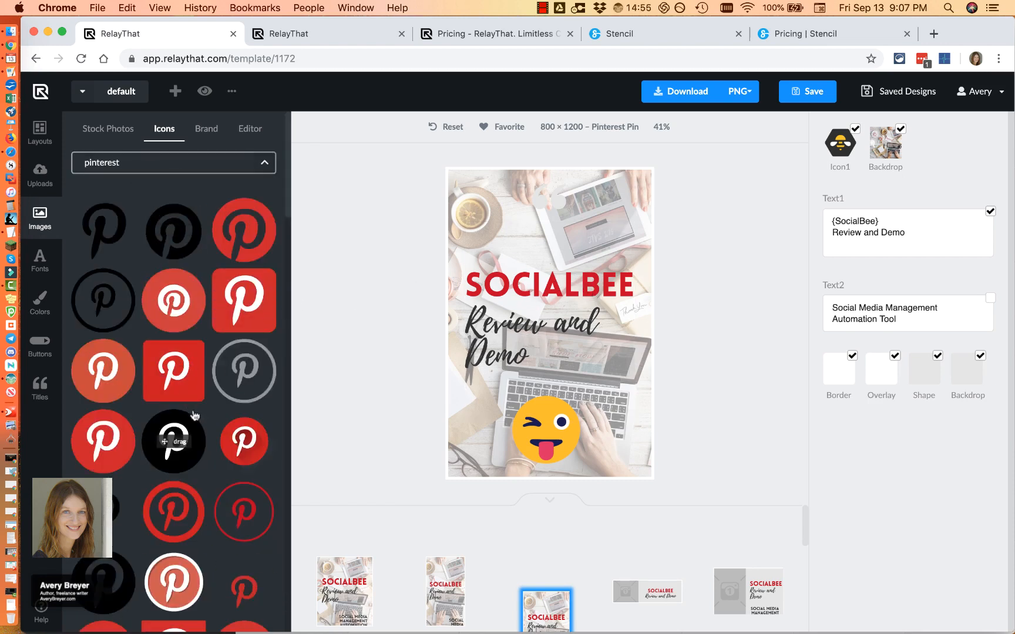
scroll(212, 447, "down", 5)
scroll(211, 448, "up", 5)
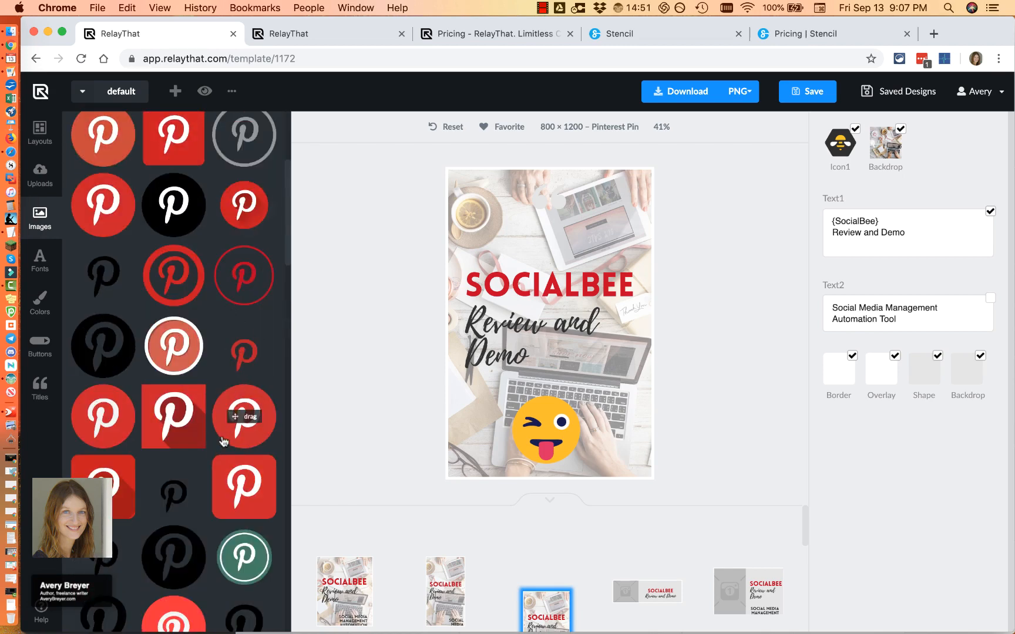
scroll(215, 446, "up", 4)
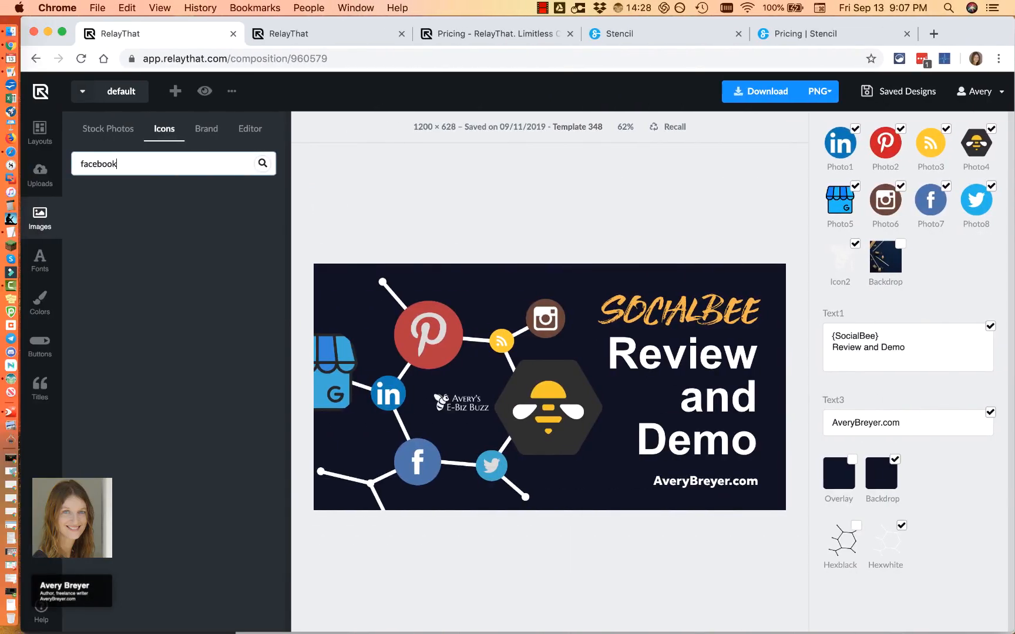
- Search the icon library for "facebook", "linkedin" and "instagram" icons alongside the saved 1200 × 628 SocialBee design
key("Return")
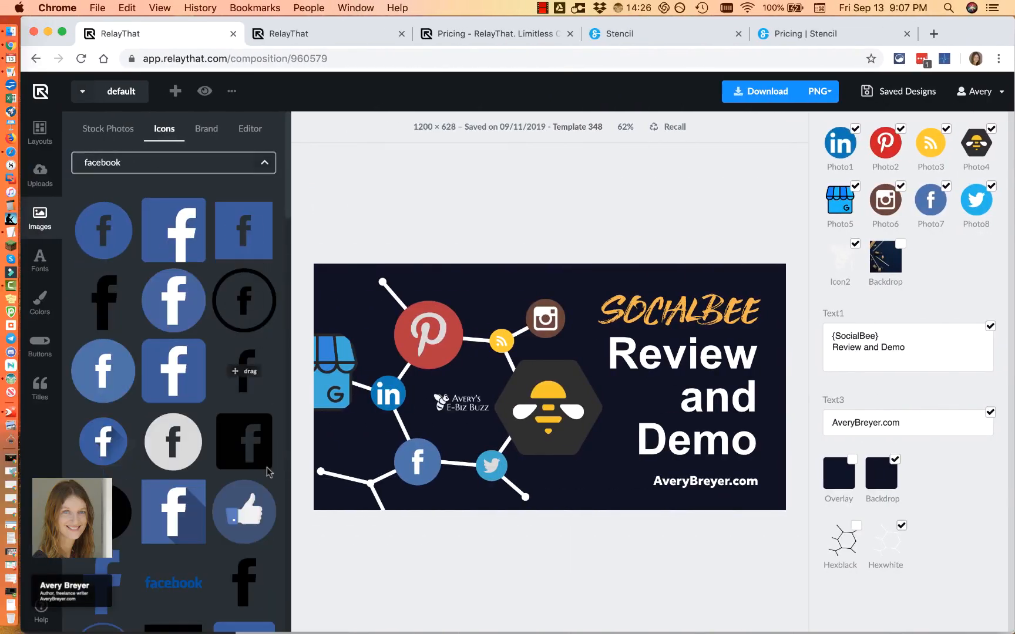
left_click(180, 158)
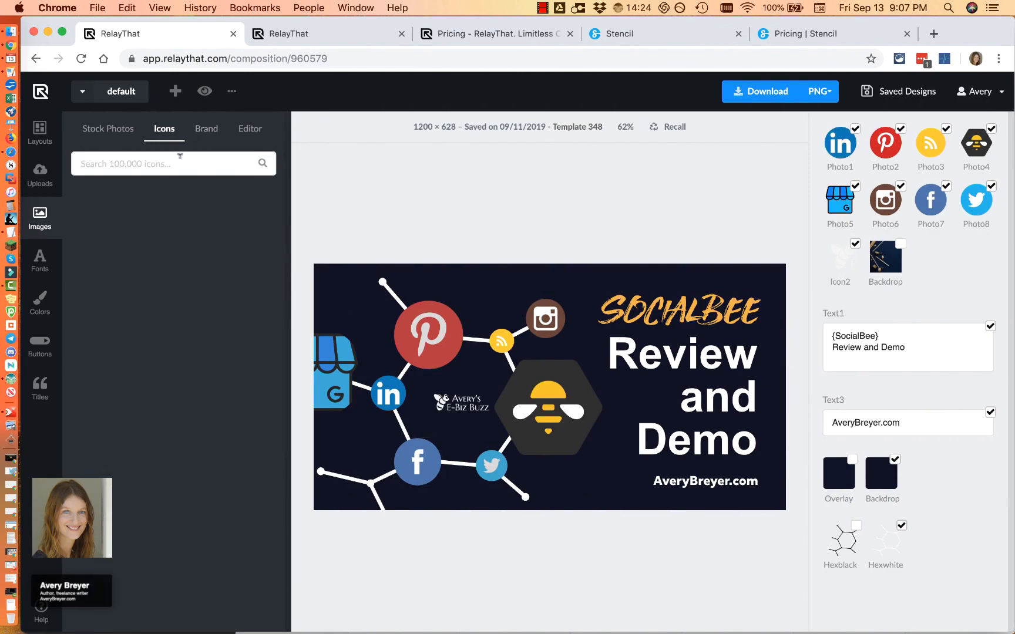
type("linkedin")
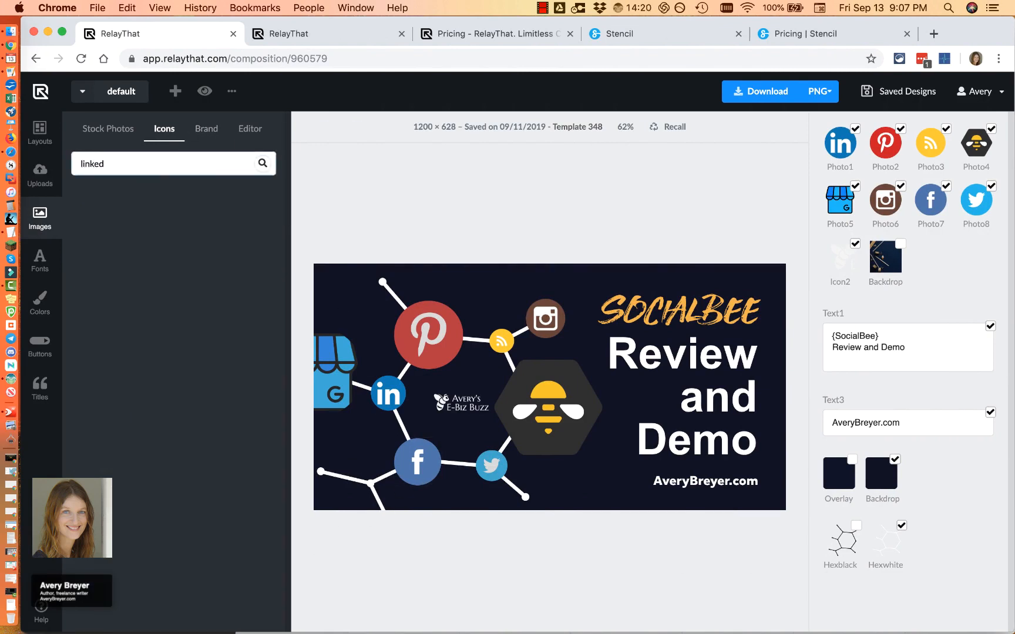
key("Return")
left_click(155, 170)
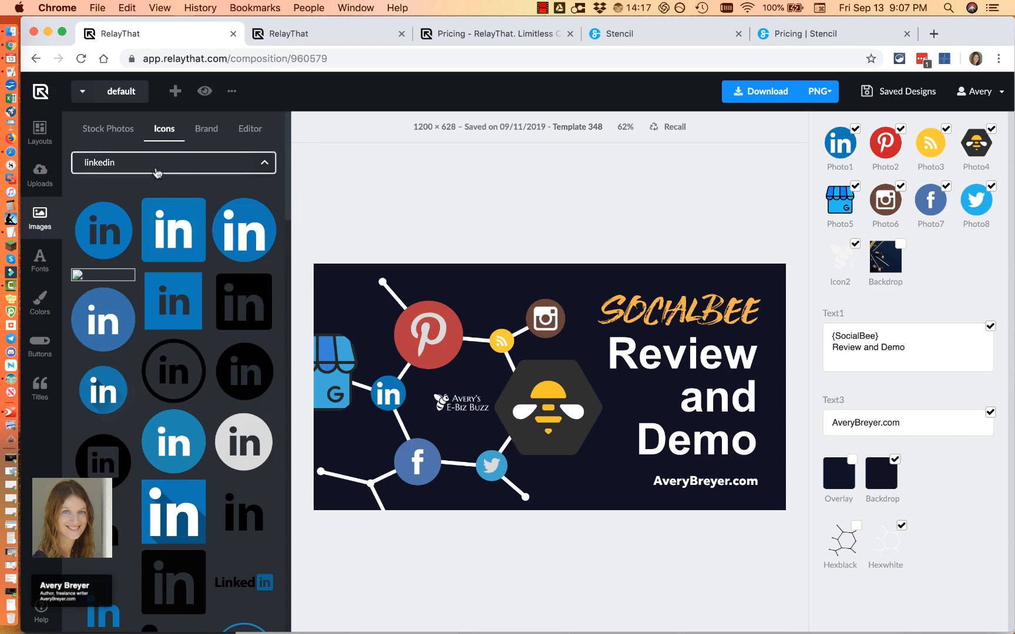
type("instagram")
key("Return")
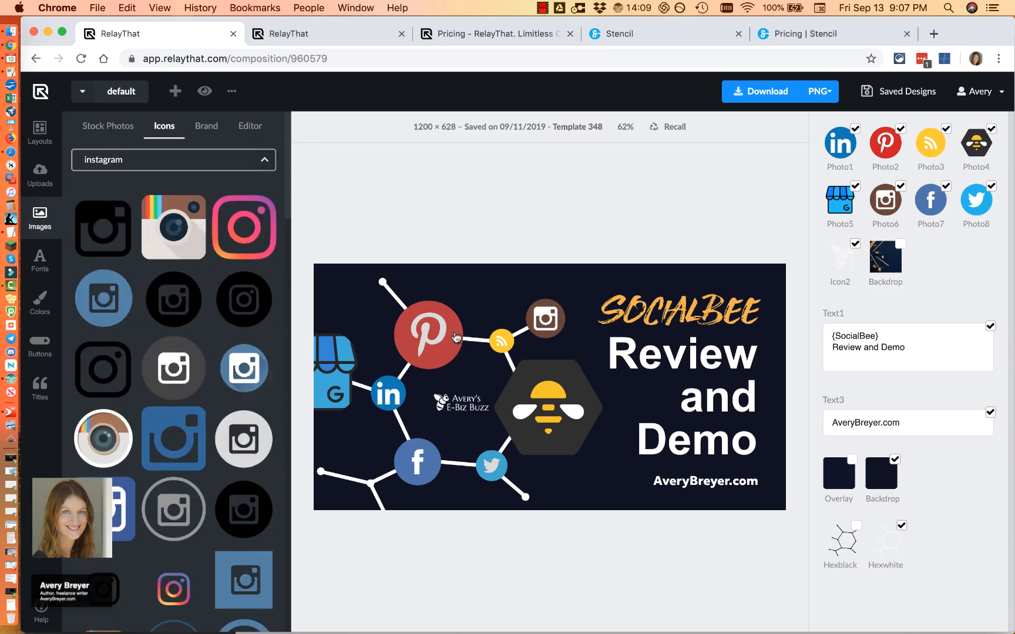
- Look through the Instagram logo variants in the icon search results
scroll(172, 431, "down", 5)
scroll(172, 432, "up", 5)
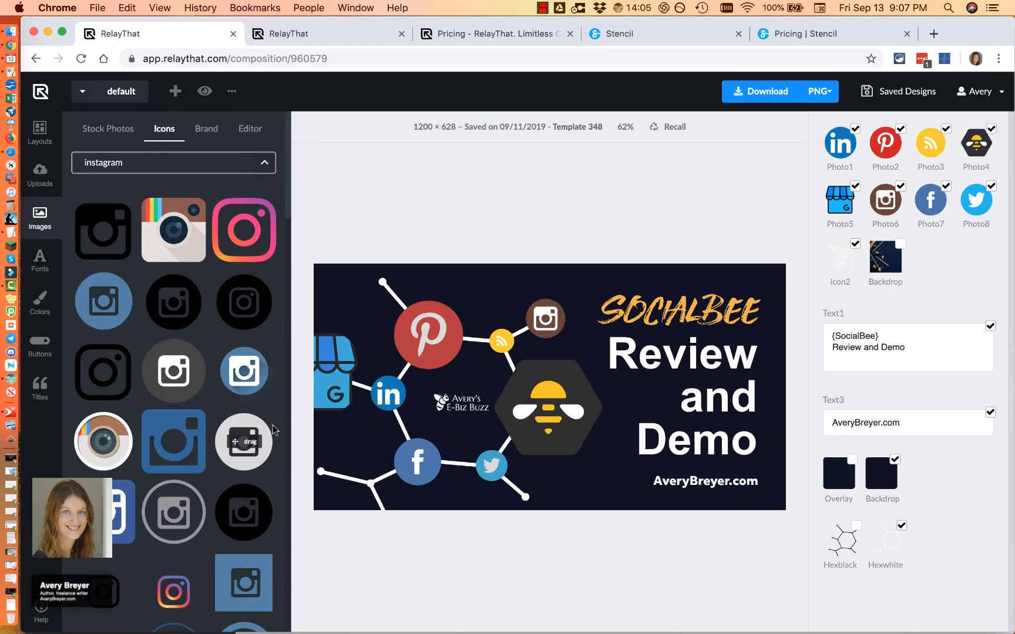
scroll(187, 511, "down", 5)
scroll(182, 508, "down", 5)
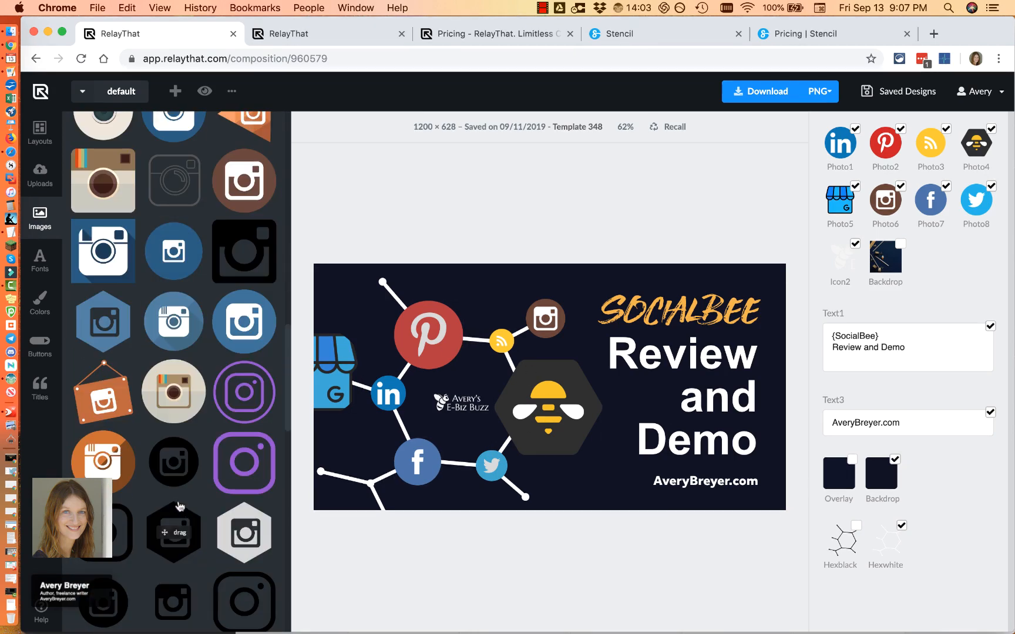
scroll(169, 510, "up", 10)
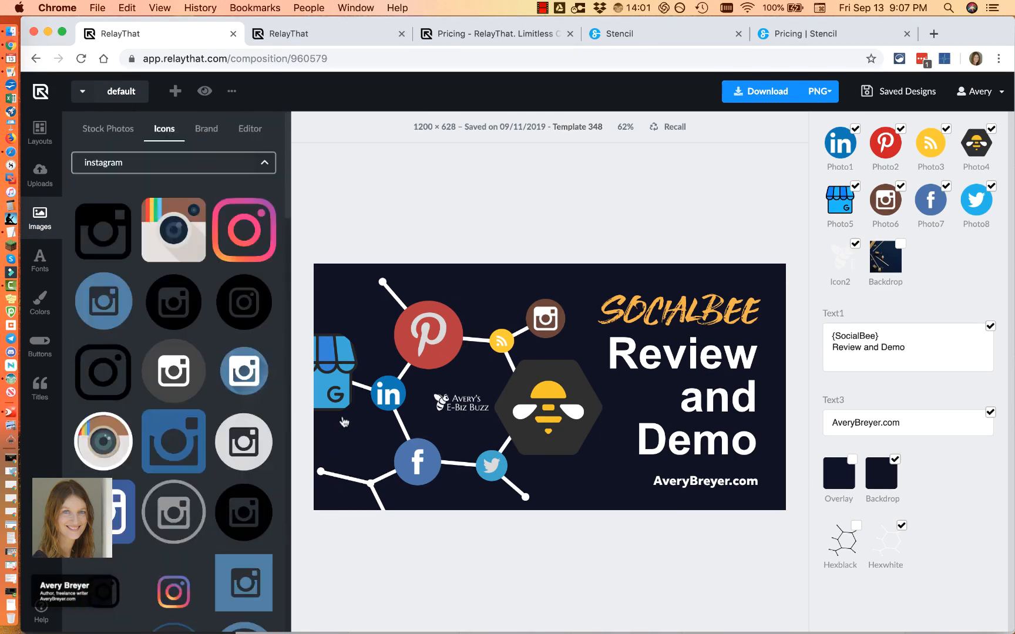
- Select the Google storefront icon in the SocialBee design and look through its image filter effects
left_click(331, 386)
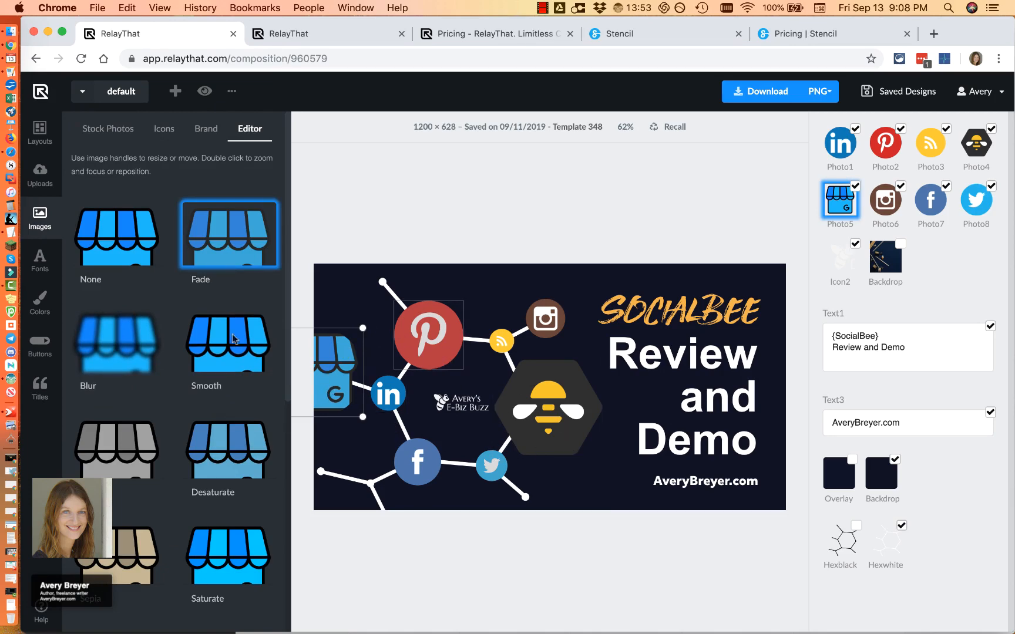
scroll(151, 312, "down", 1)
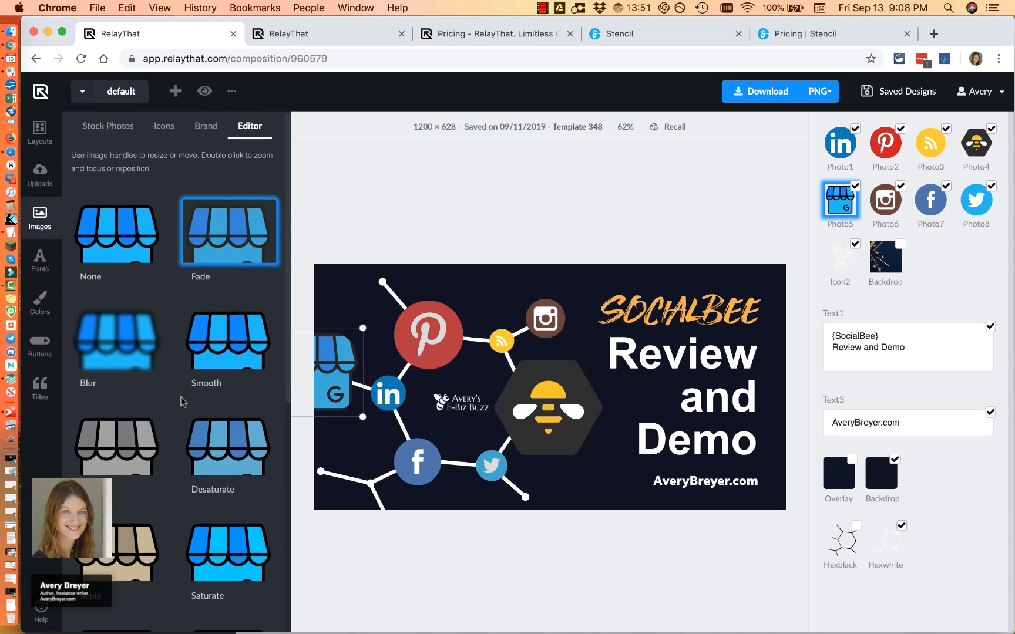
scroll(181, 401, "down", 10)
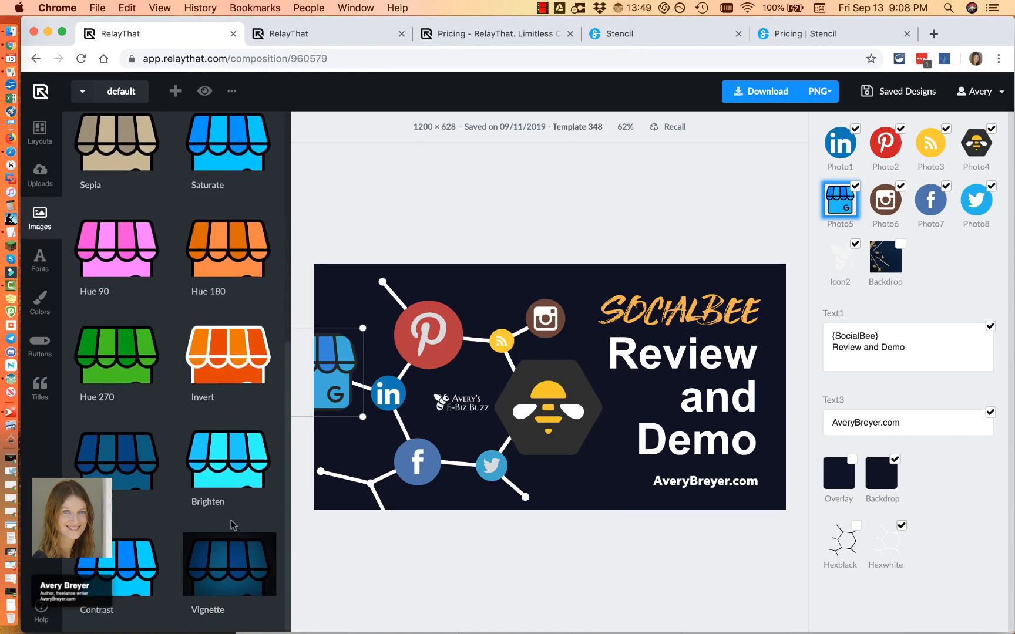
scroll(166, 509, "up", 5)
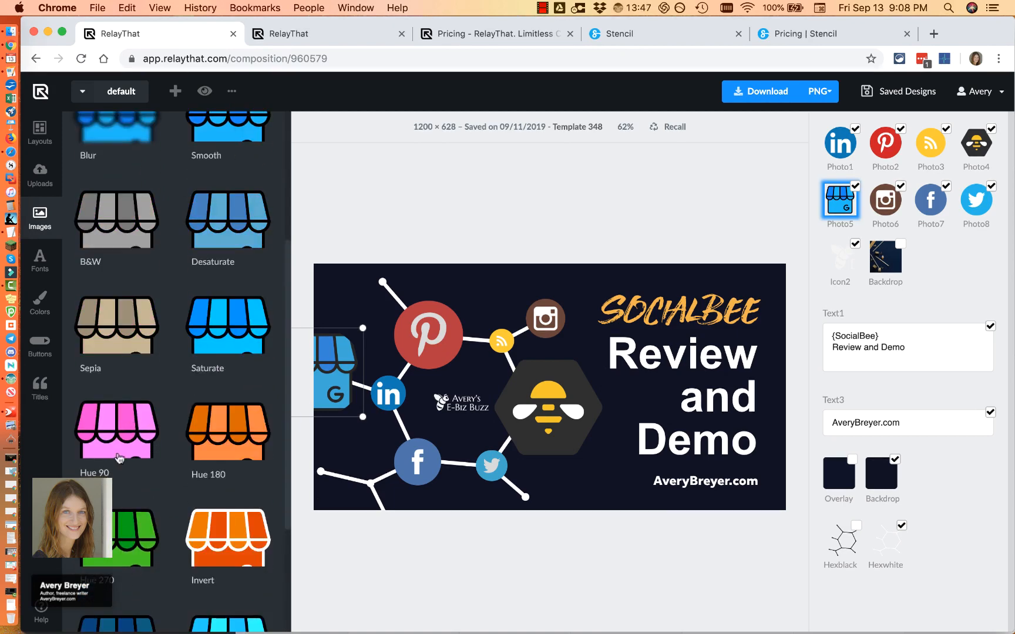
scroll(145, 427, "up", 8)
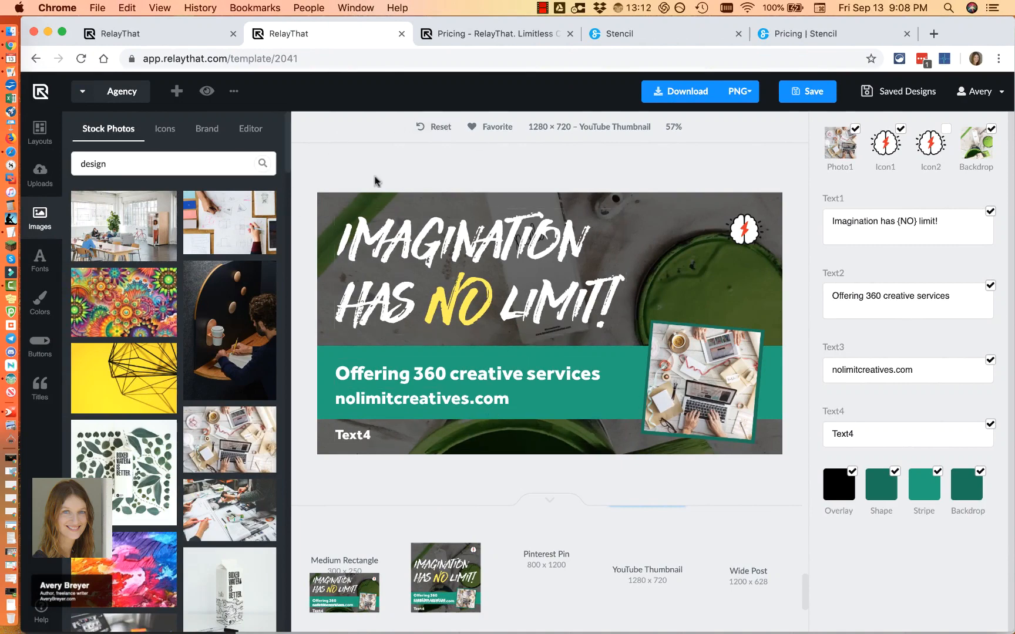
- Show the Agency project's asset overview and fill Screen Wide and Screen Tall with the stock photo of hands drawing plans
left_click(207, 92)
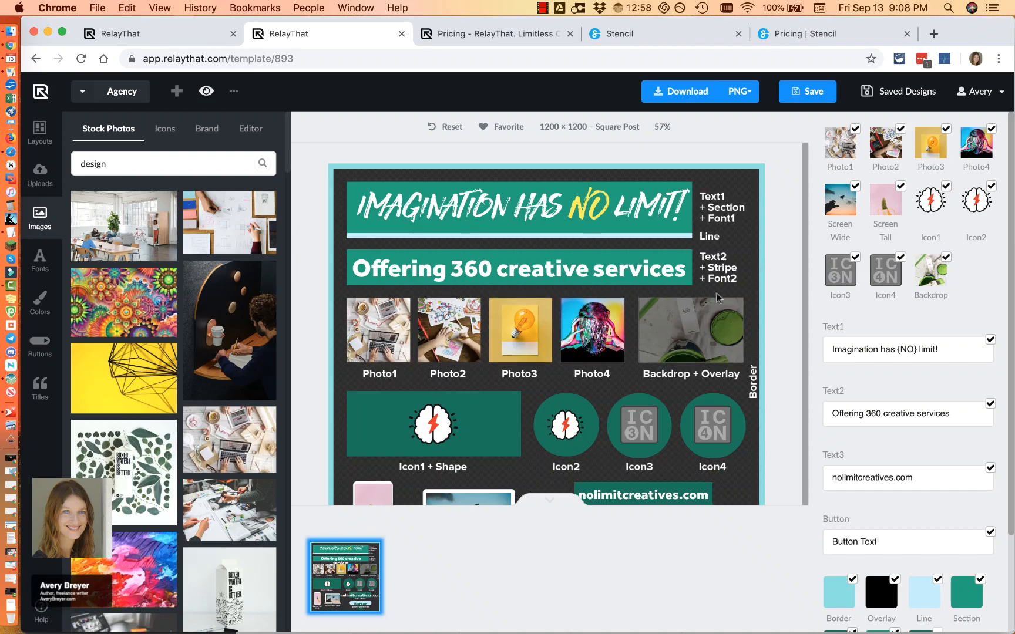
scroll(619, 406, "down", 5)
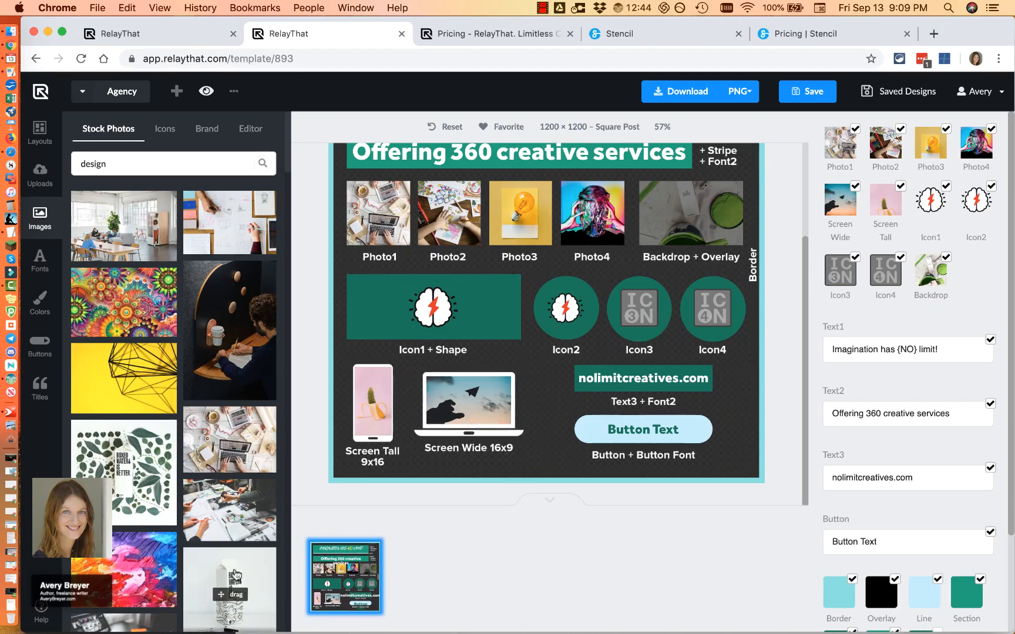
mouse_move(200, 225)
left_mouse_down()
mouse_move(283, 268)
mouse_move(430, 400)
mouse_move(451, 437)
mouse_move(444, 415)
left_mouse_up()
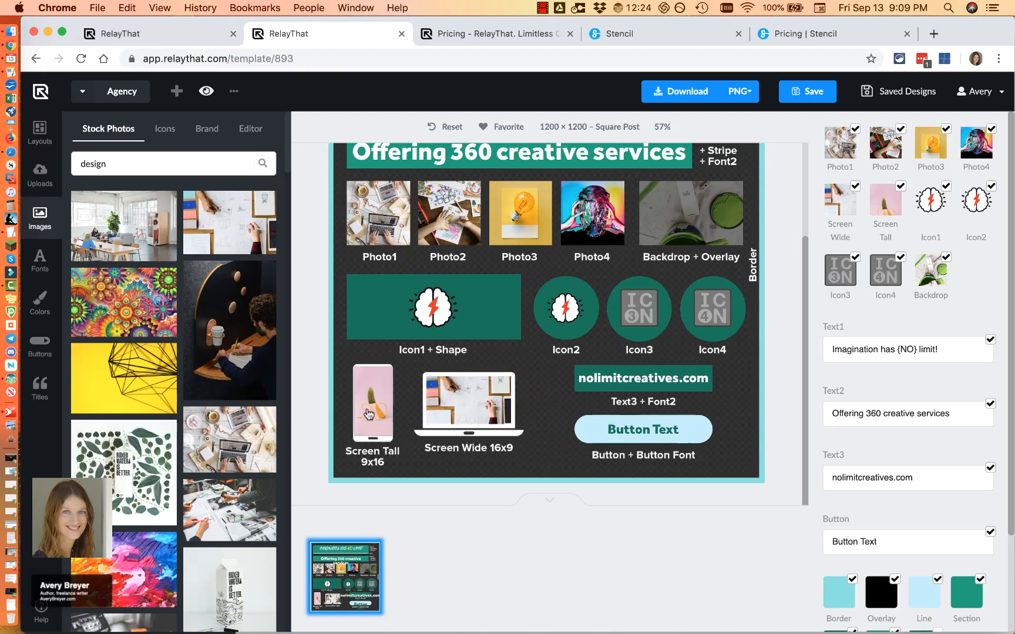
left_click_drag(216, 236, 370, 426)
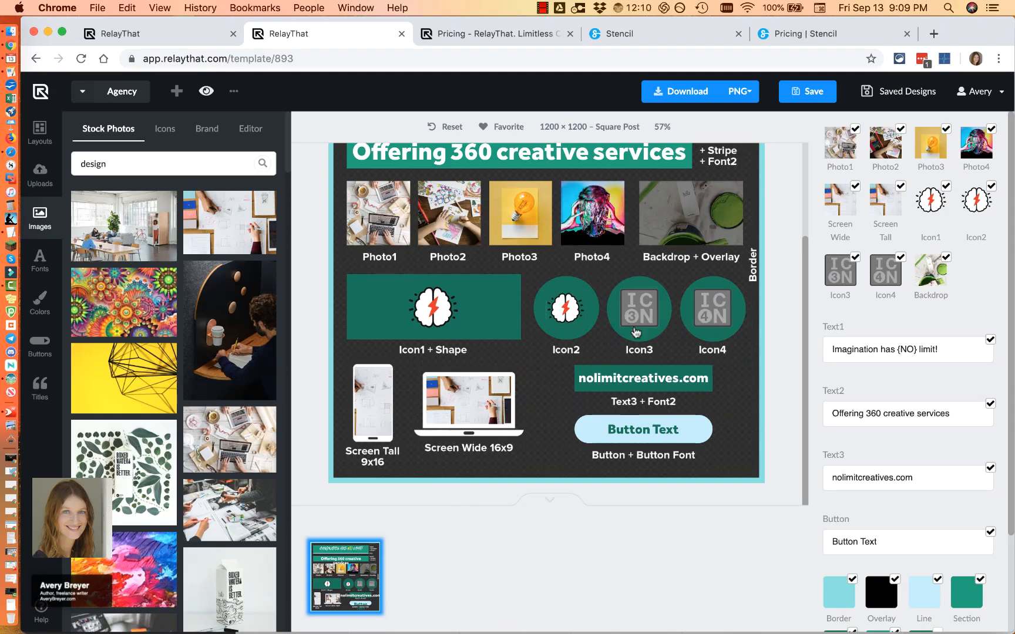
scroll(636, 332, "up", 4)
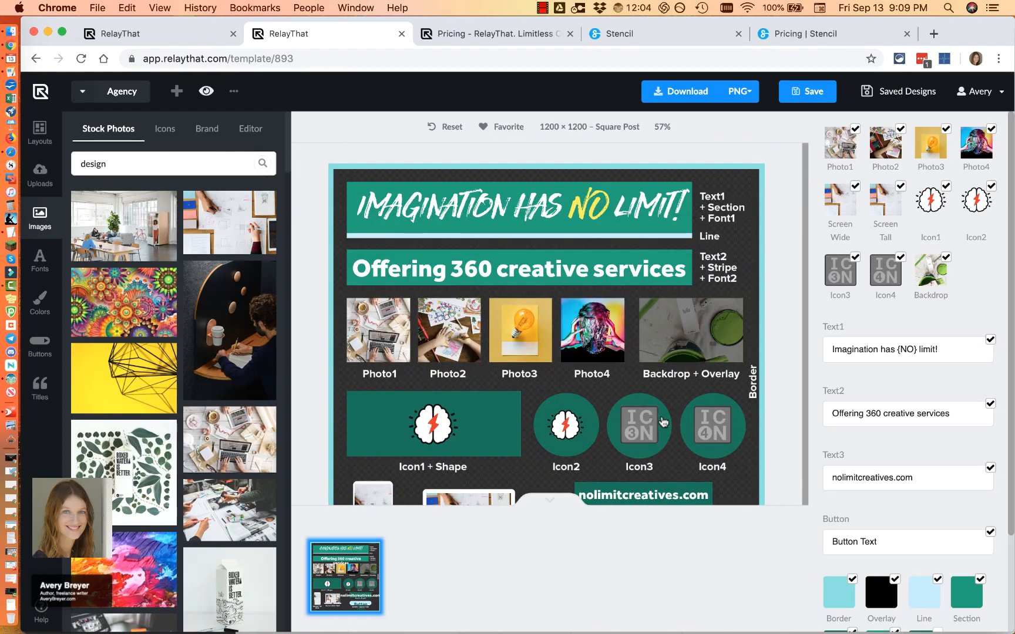
scroll(664, 421, "down", 4)
scroll(665, 359, "up", 4)
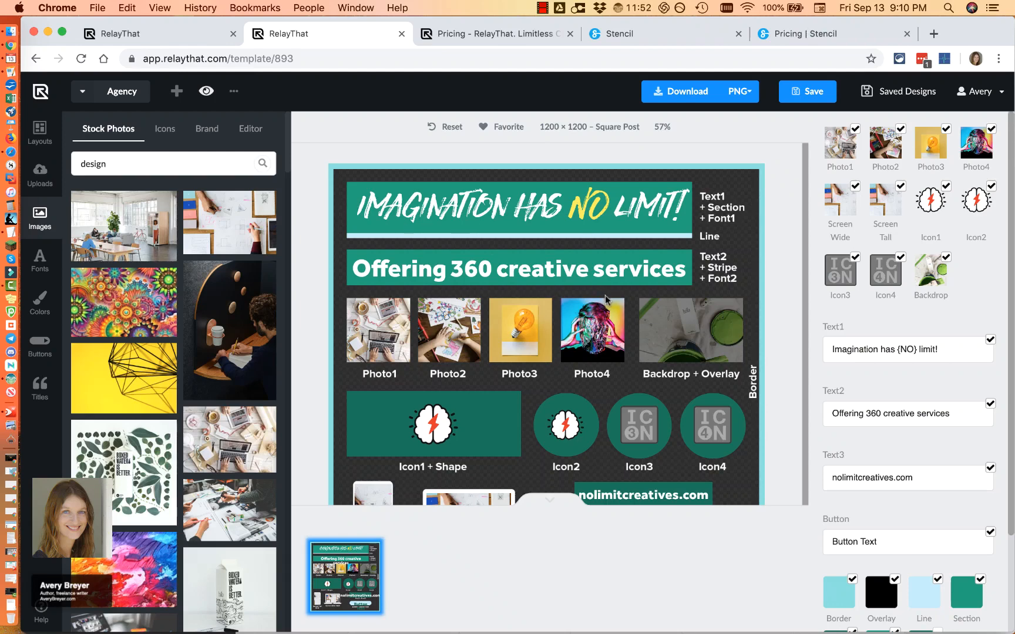
- Browse the Wide Post social layouts to compare how the Agency project's assets are arranged in each
left_click(38, 141)
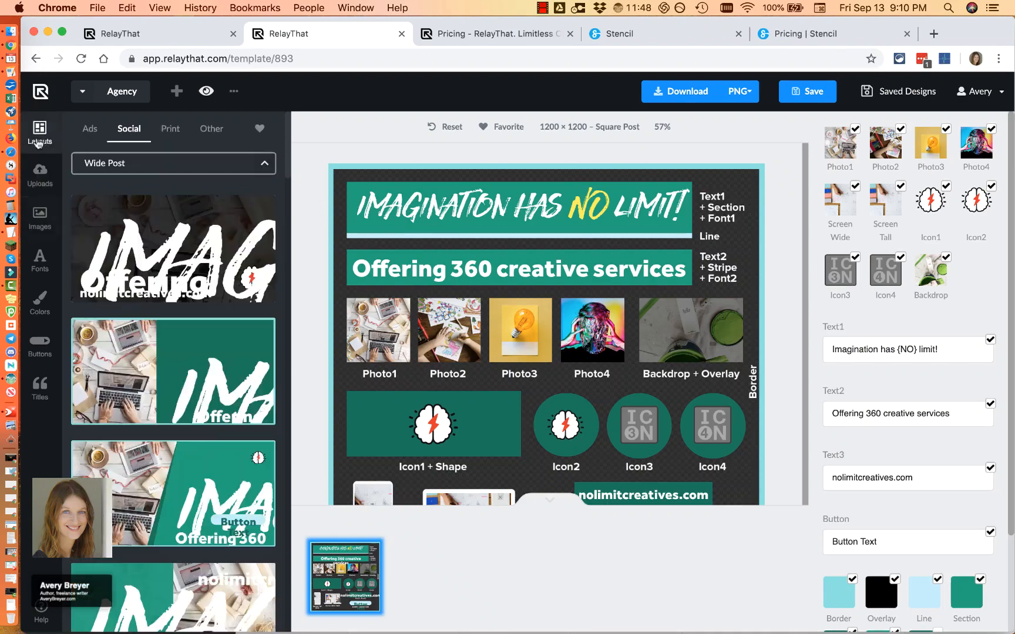
scroll(200, 440, "down", 5)
scroll(202, 442, "down", 10)
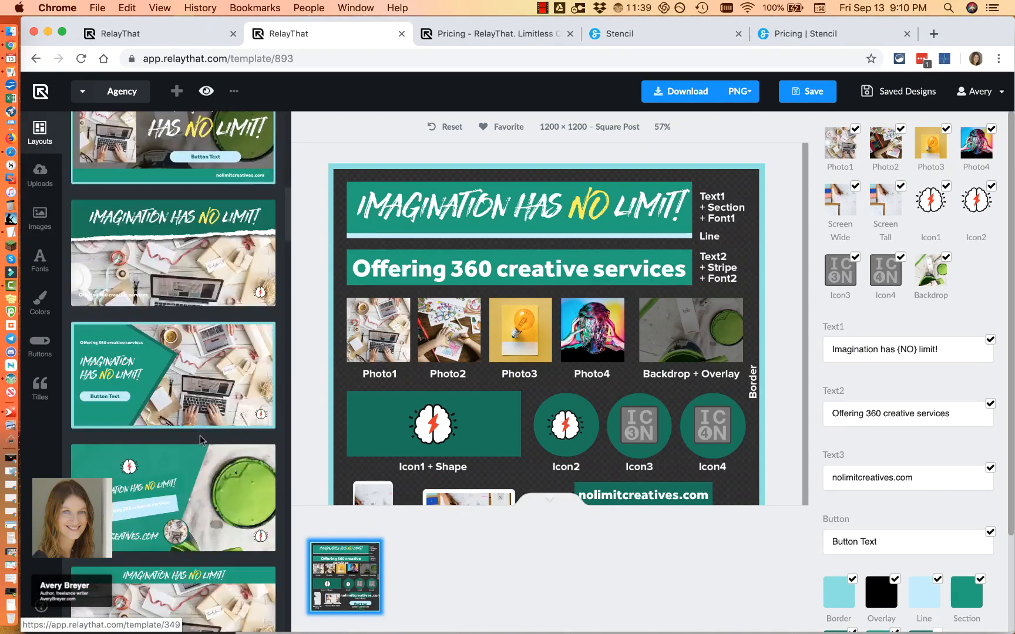
scroll(197, 448, "down", 8)
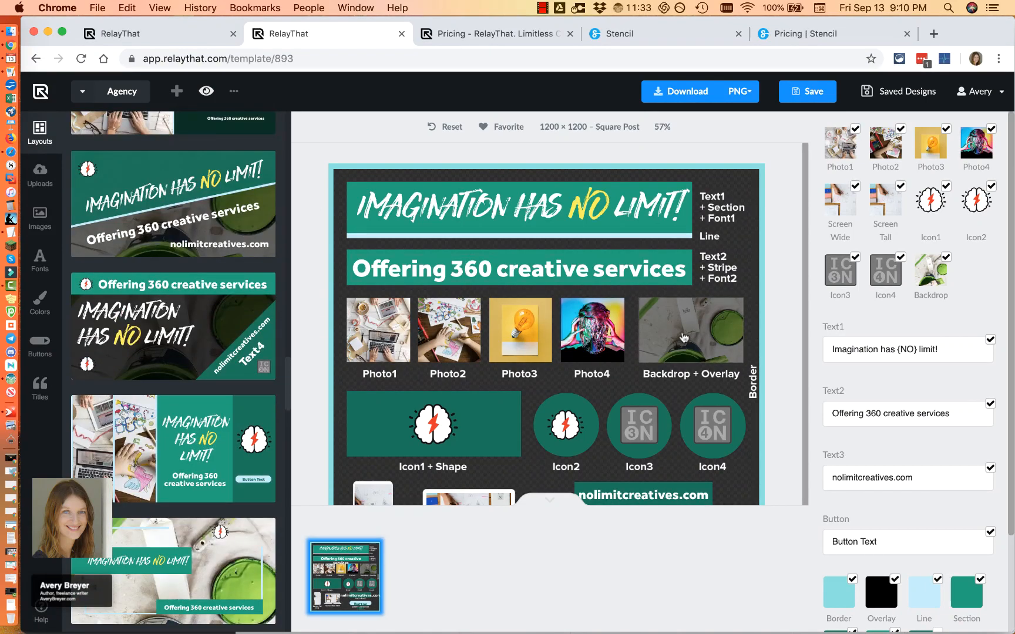
mouse_move(260, 370)
scroll(197, 429, "down", 10)
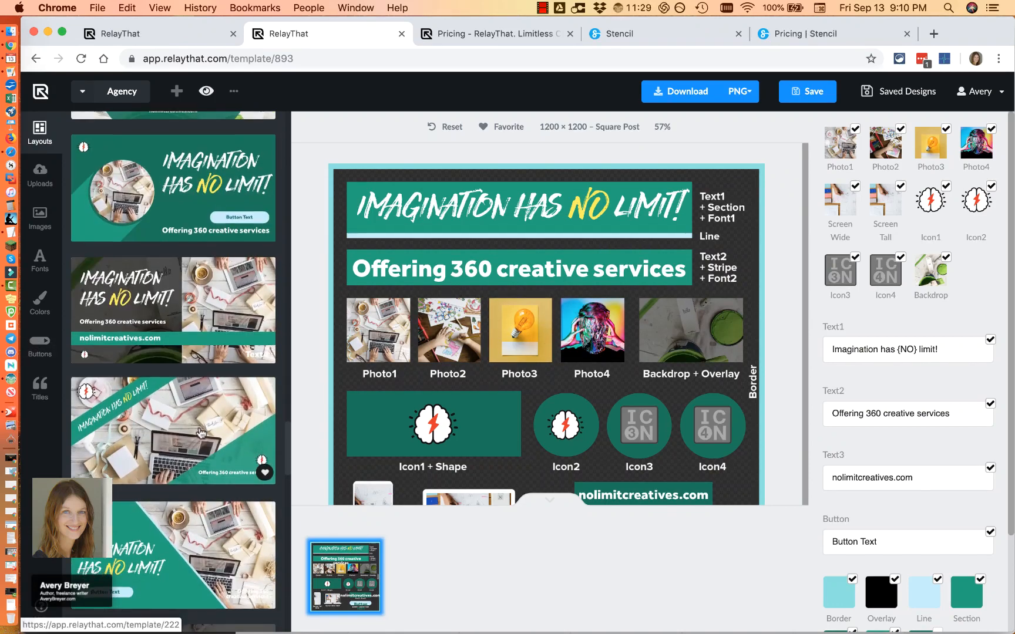
scroll(177, 423, "down", 1)
scroll(116, 417, "down", 10)
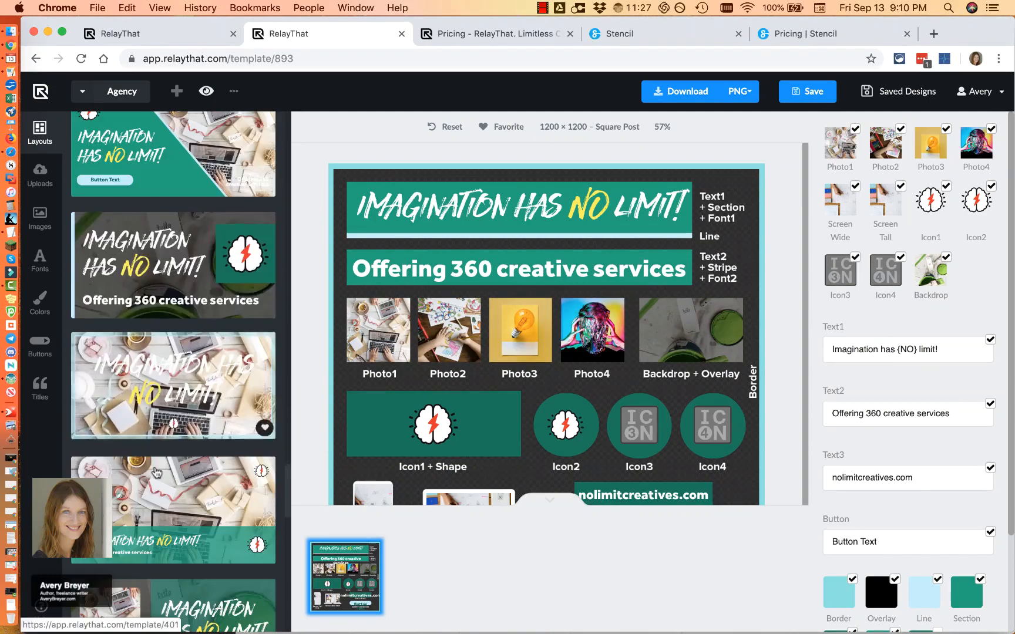
scroll(158, 477, "down", 8)
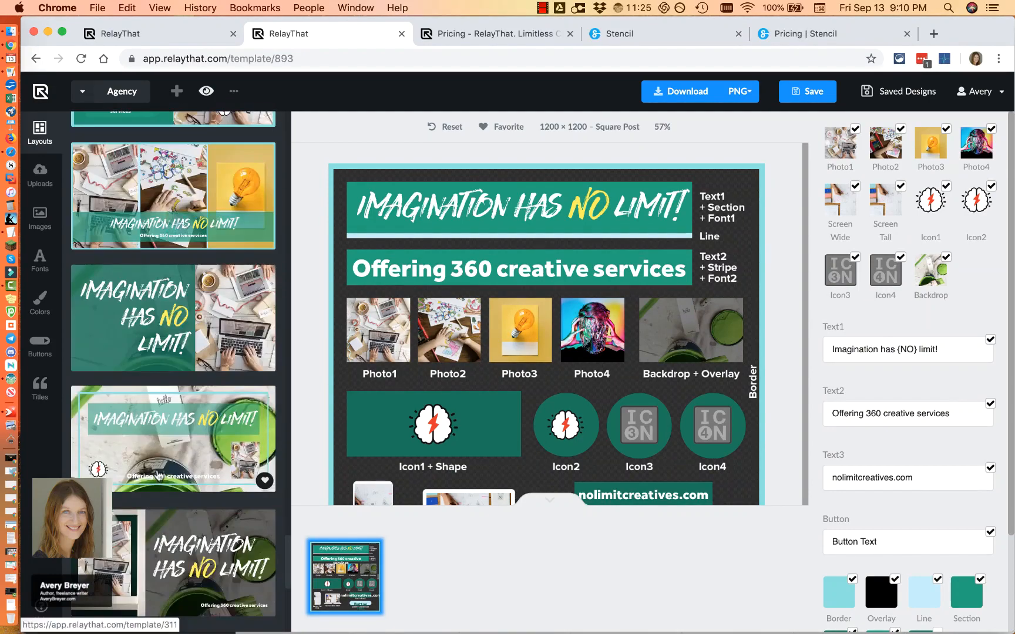
- Apply the Pinterest Red color palette to the Agency project
left_click(36, 323)
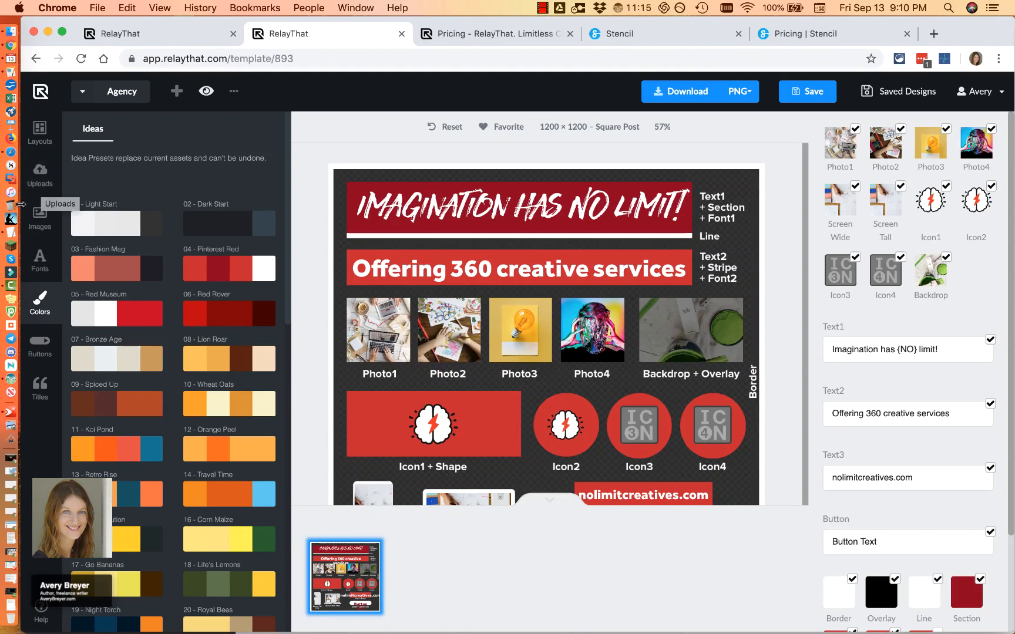
- Examine the recolored Wide Post layouts, including the ones with phone and laptop screen mockups
left_click(51, 141)
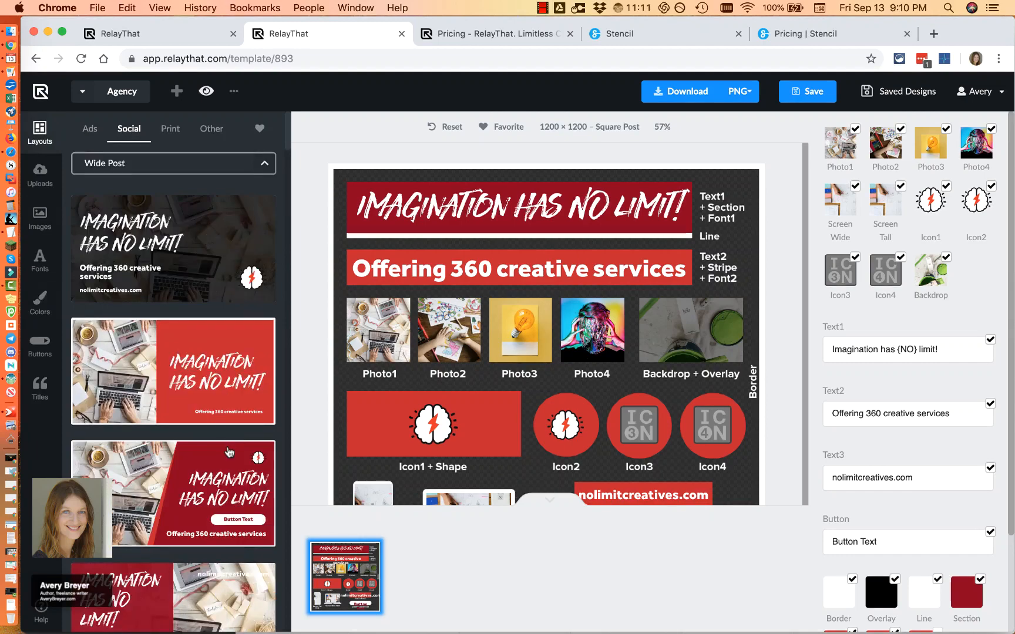
scroll(229, 452, "down", 4)
scroll(229, 451, "down", 10)
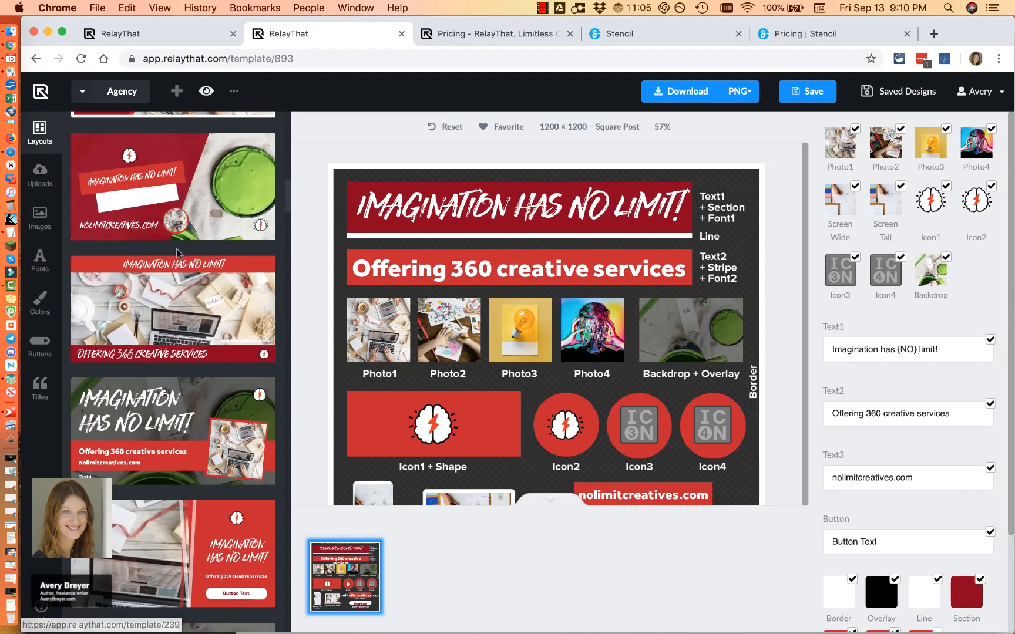
scroll(205, 520, "down", 10)
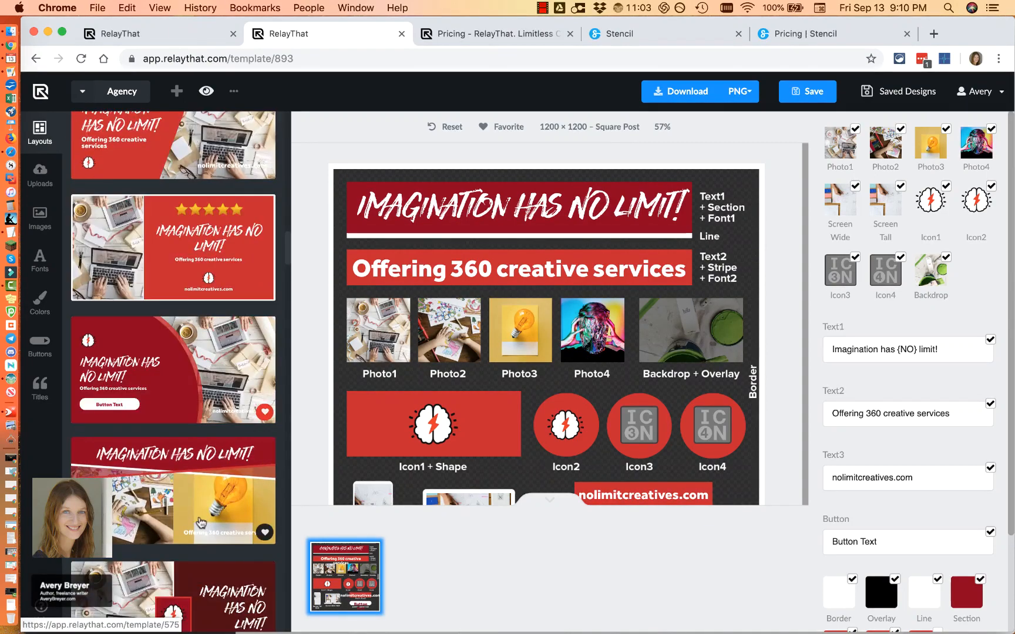
scroll(203, 541, "down", 10)
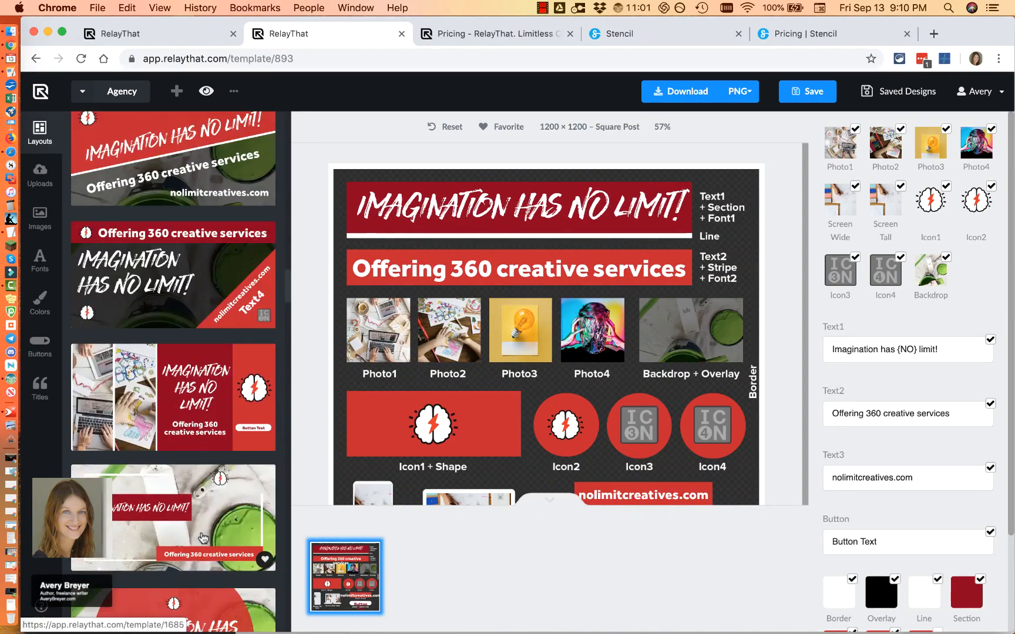
scroll(202, 536, "down", 10)
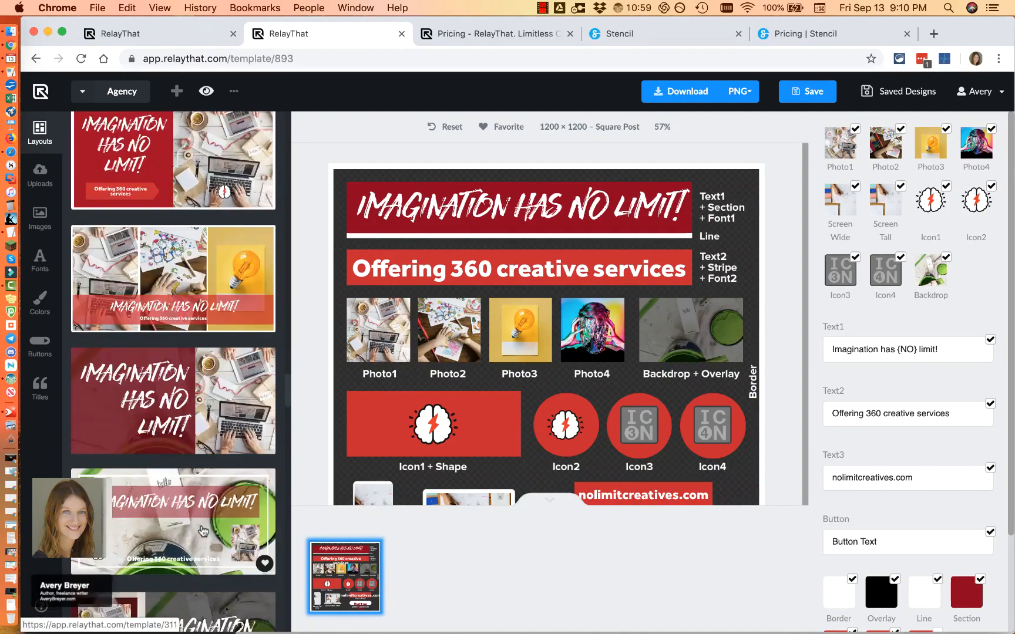
scroll(210, 517, "down", 5)
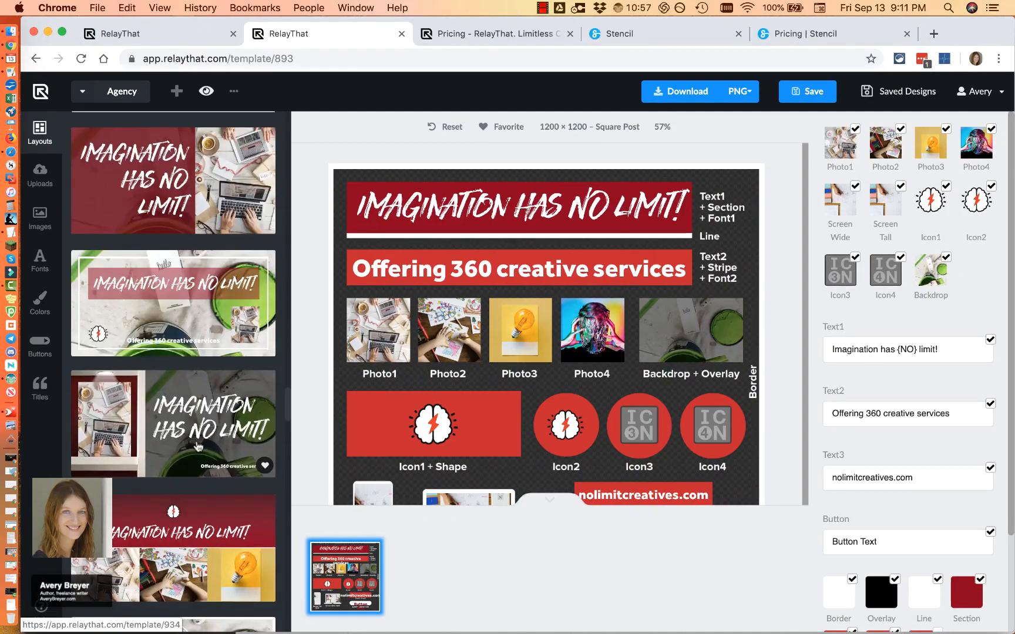
scroll(201, 446, "down", 5)
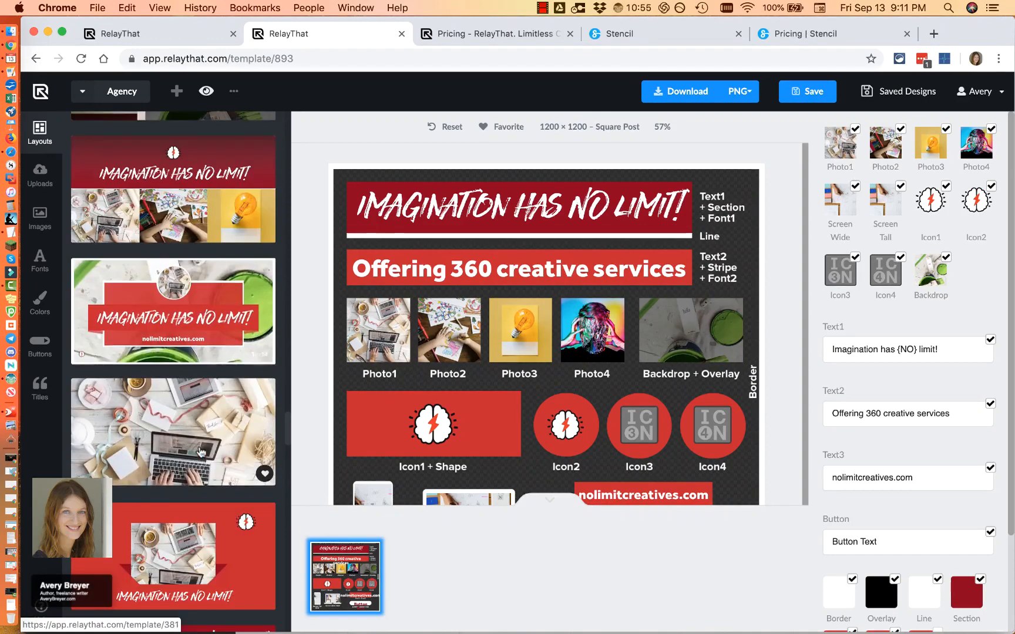
scroll(203, 458, "down", 6)
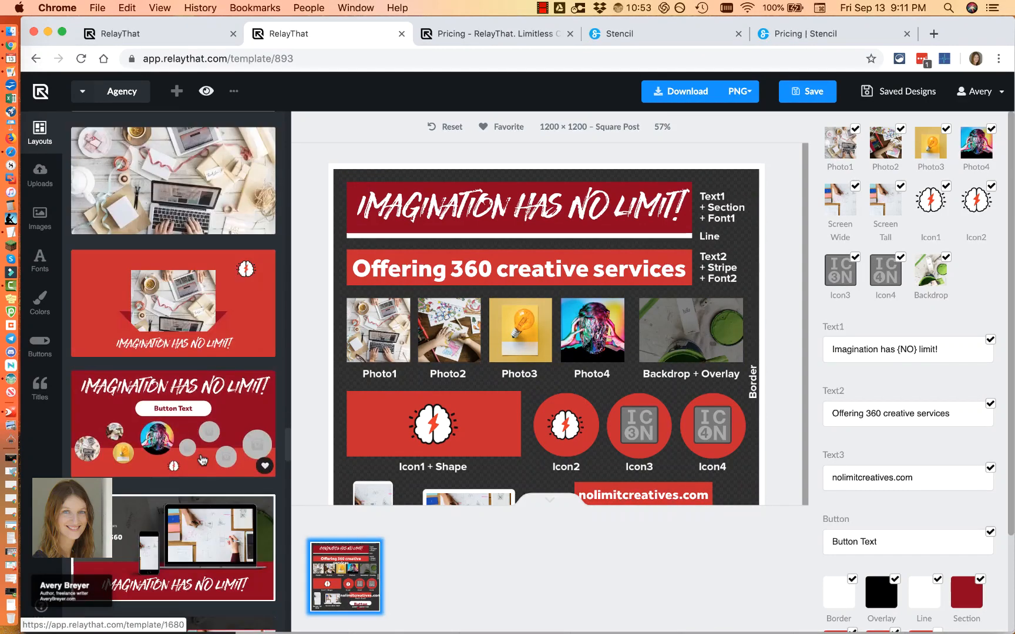
scroll(214, 365, "down", 2)
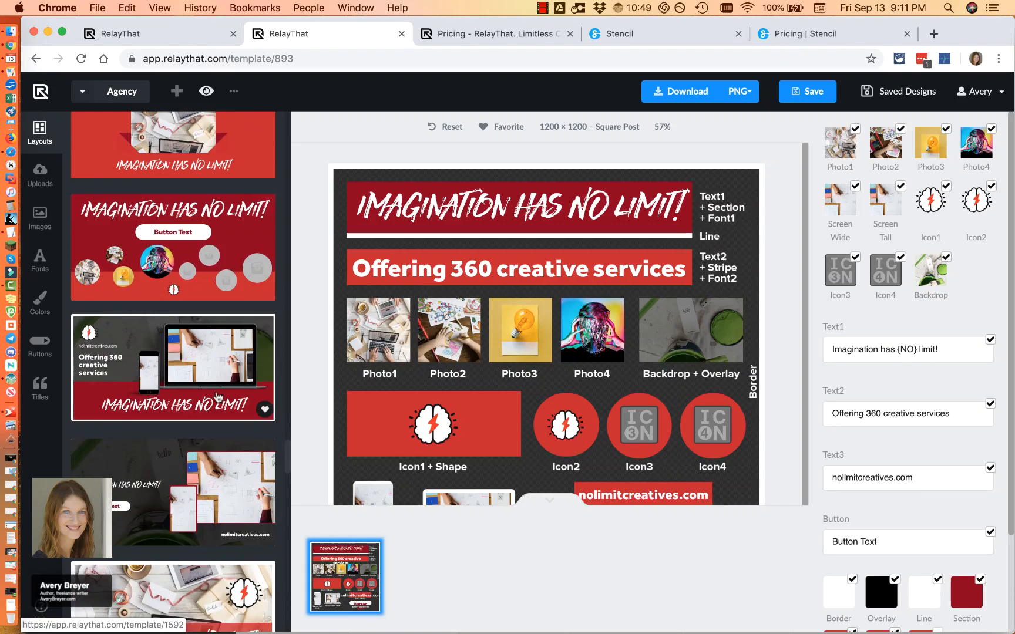
scroll(215, 401, "down", 2)
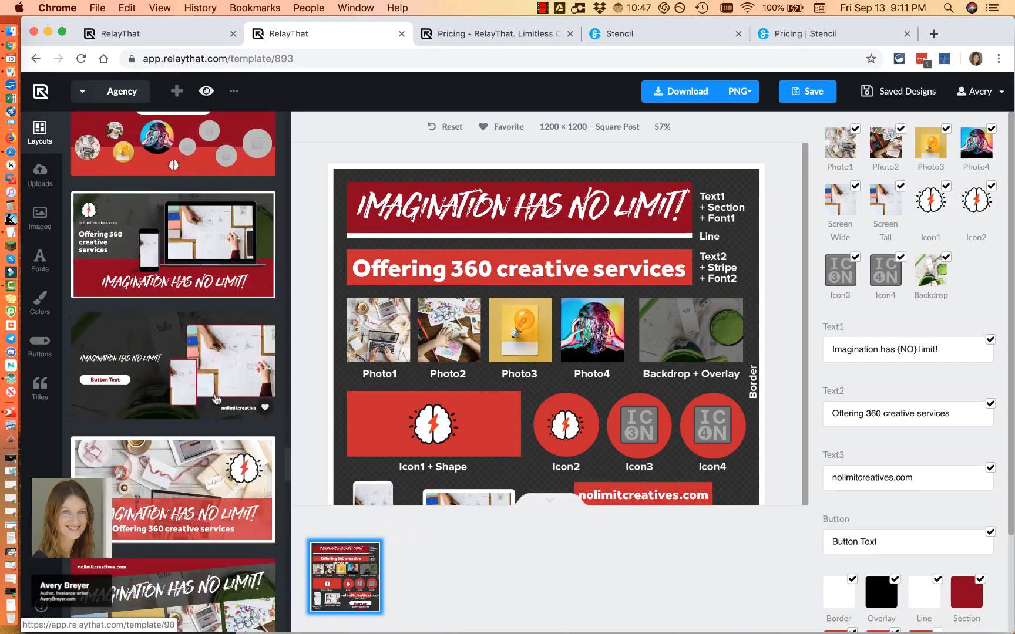
scroll(215, 400, "down", 2)
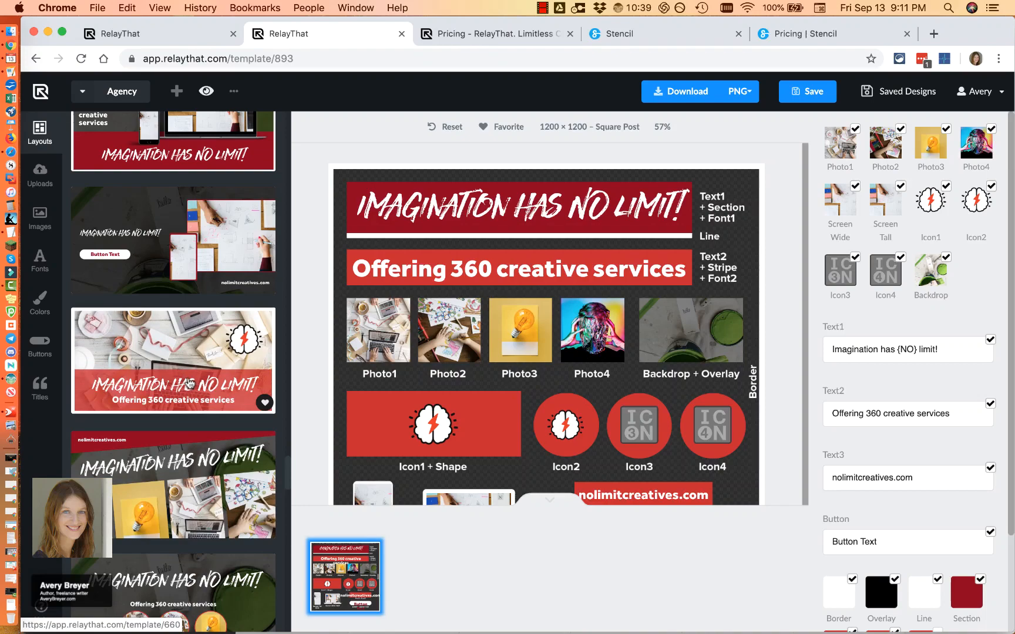
scroll(188, 385, "down", 6)
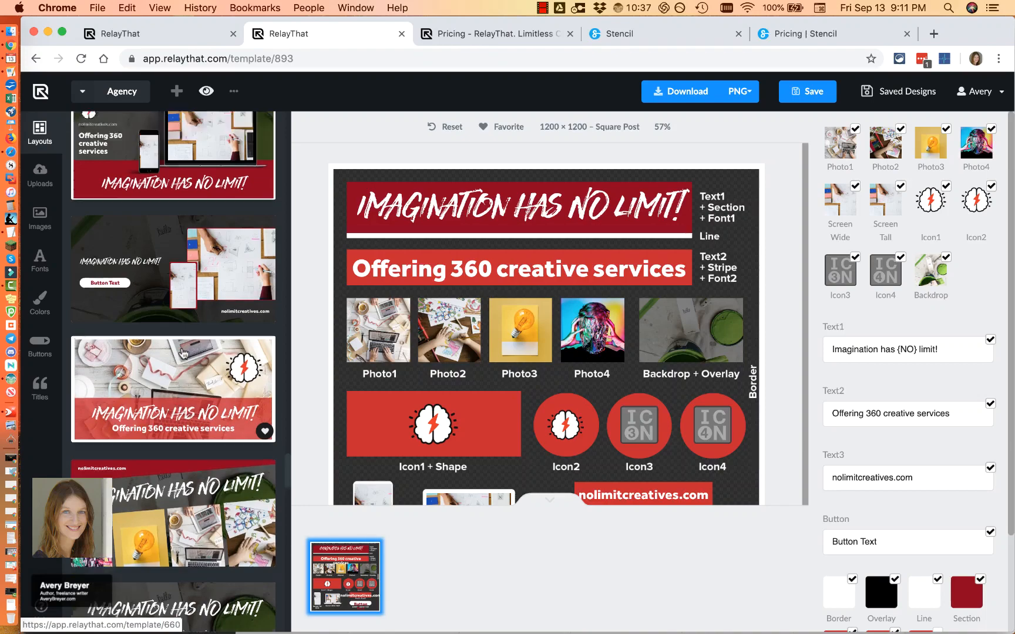
- Review the available print formats, from book cover and business card through US Letter, postcard and A4 sizes
scroll(196, 223, "up", 10)
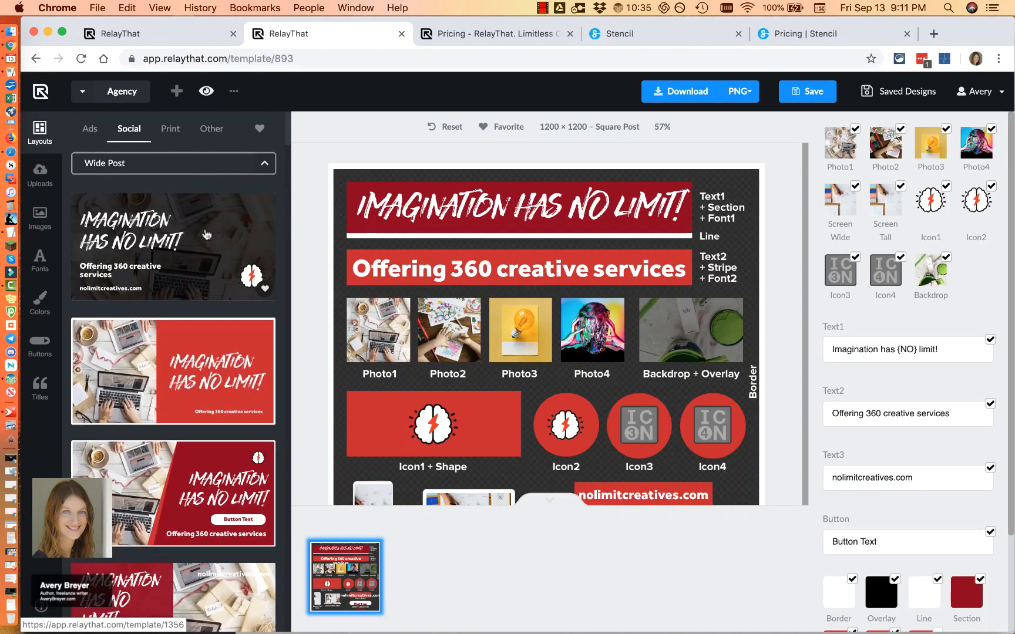
left_click(169, 128)
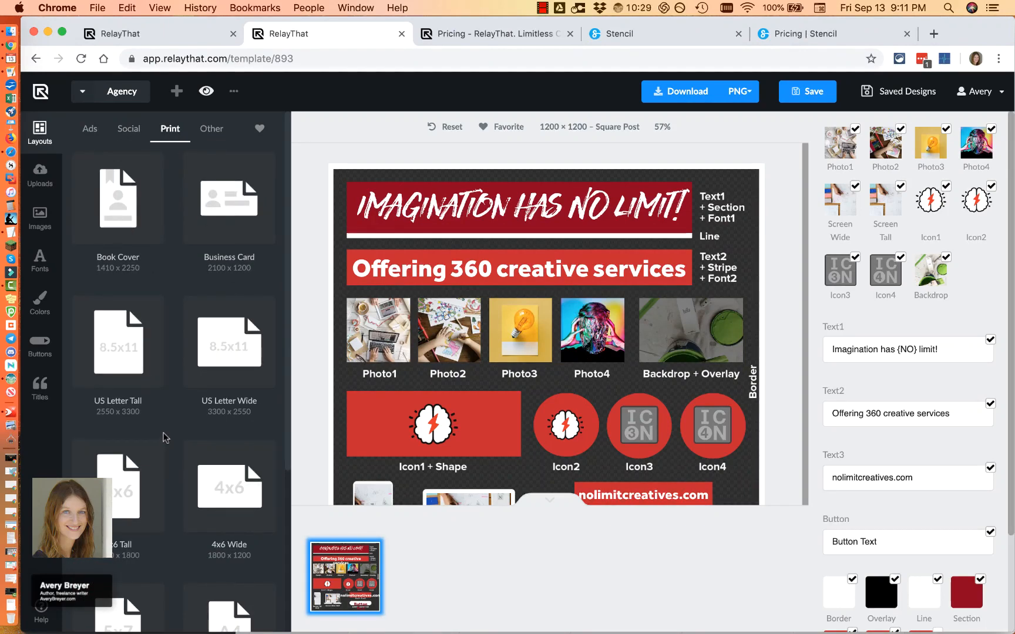
scroll(164, 431, "down", 4)
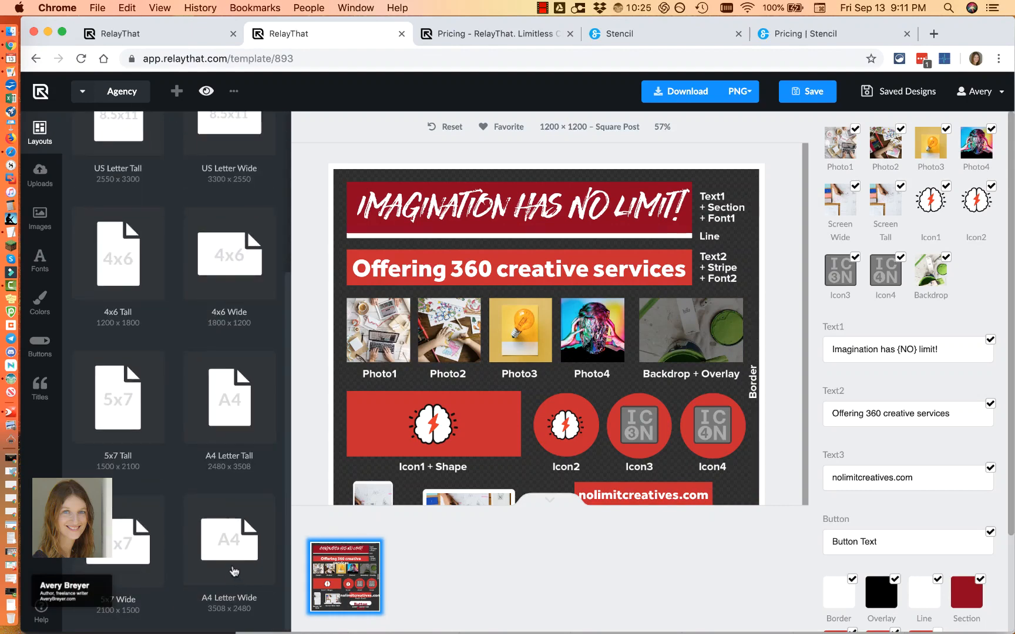
scroll(232, 547, "up", 4)
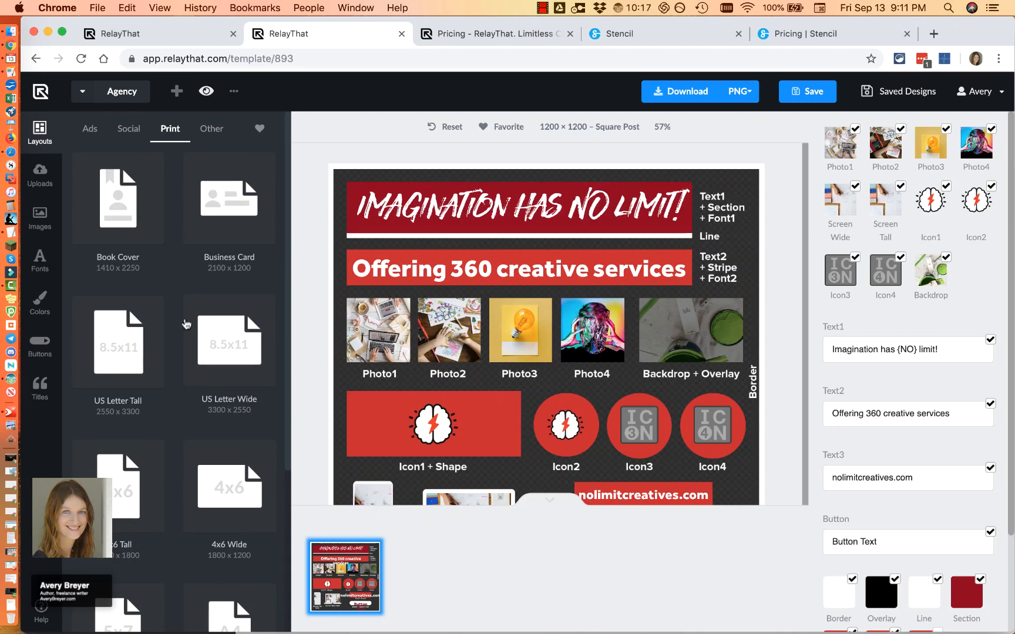
scroll(225, 350, "down", 5)
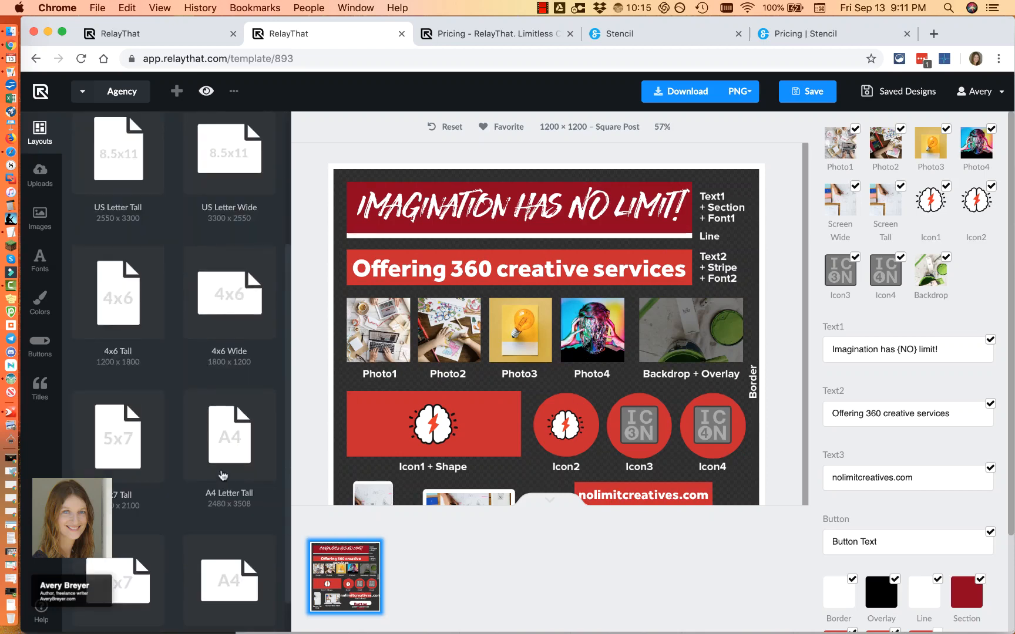
scroll(226, 411, "up", 8)
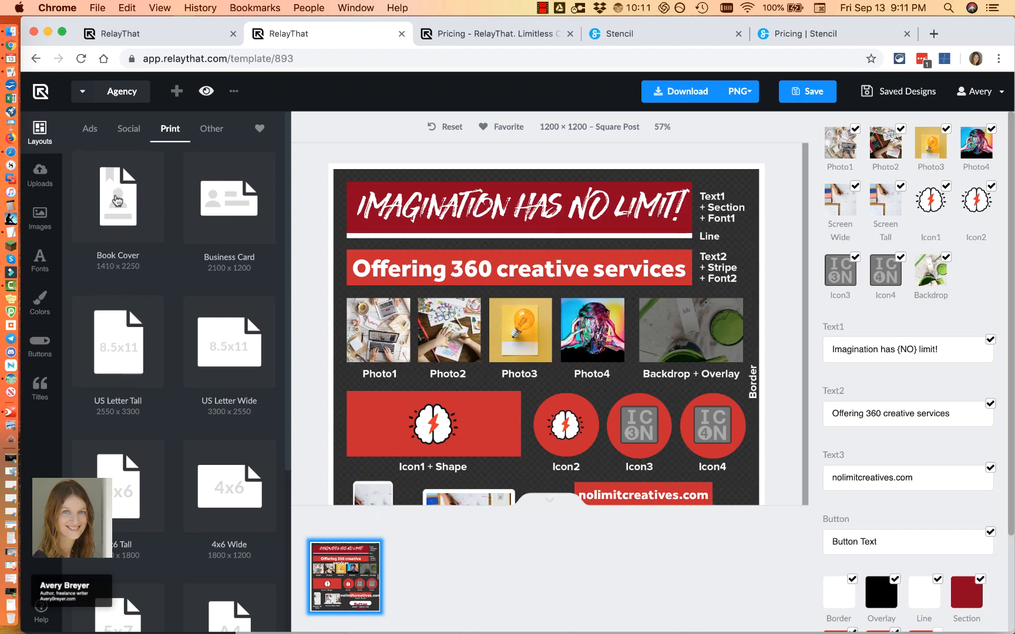
scroll(126, 247, "down", 4)
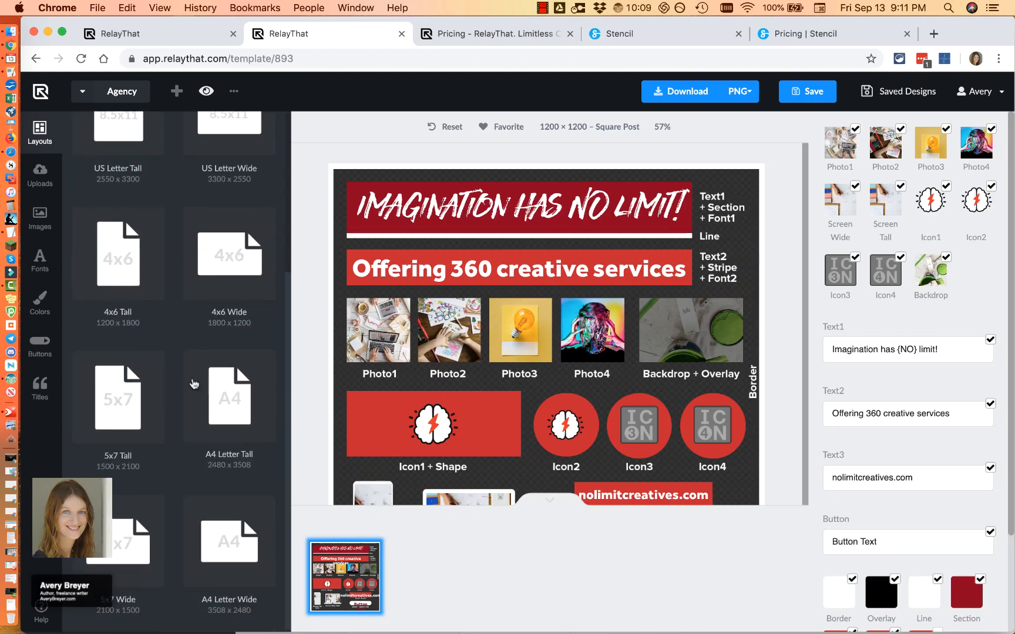
scroll(197, 370, "up", 4)
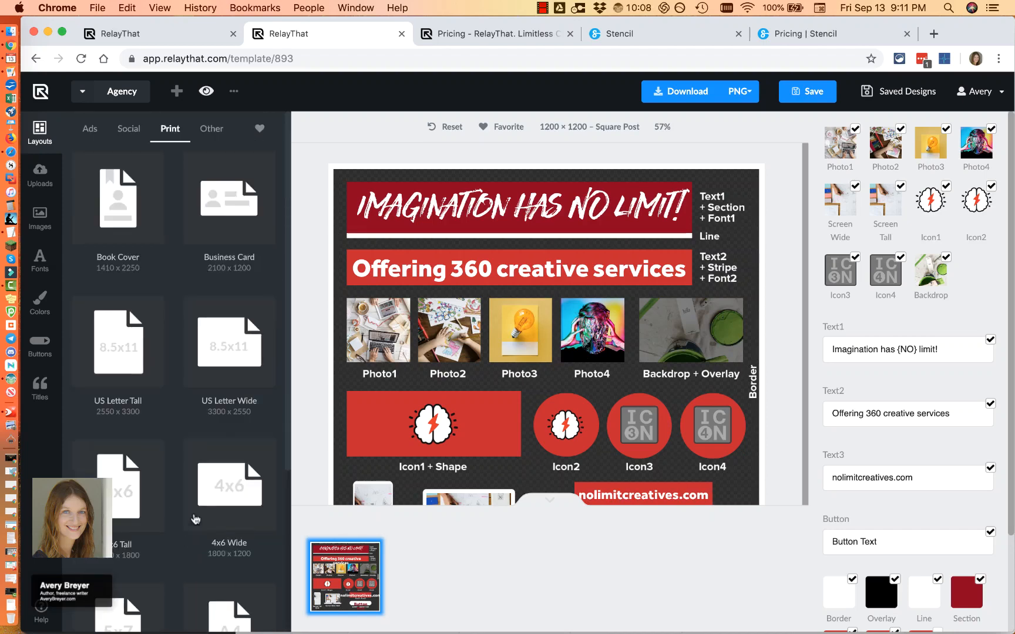
- Review the miscellaneous formats such as blog post and video still, and the range of ad sizes
left_click(218, 132)
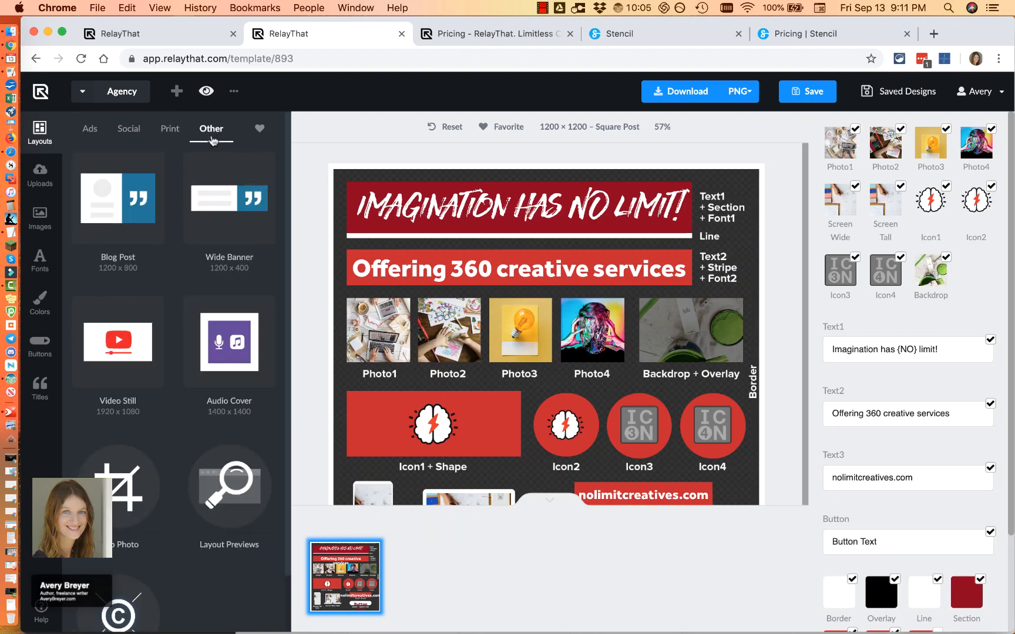
scroll(207, 425, "down", 2)
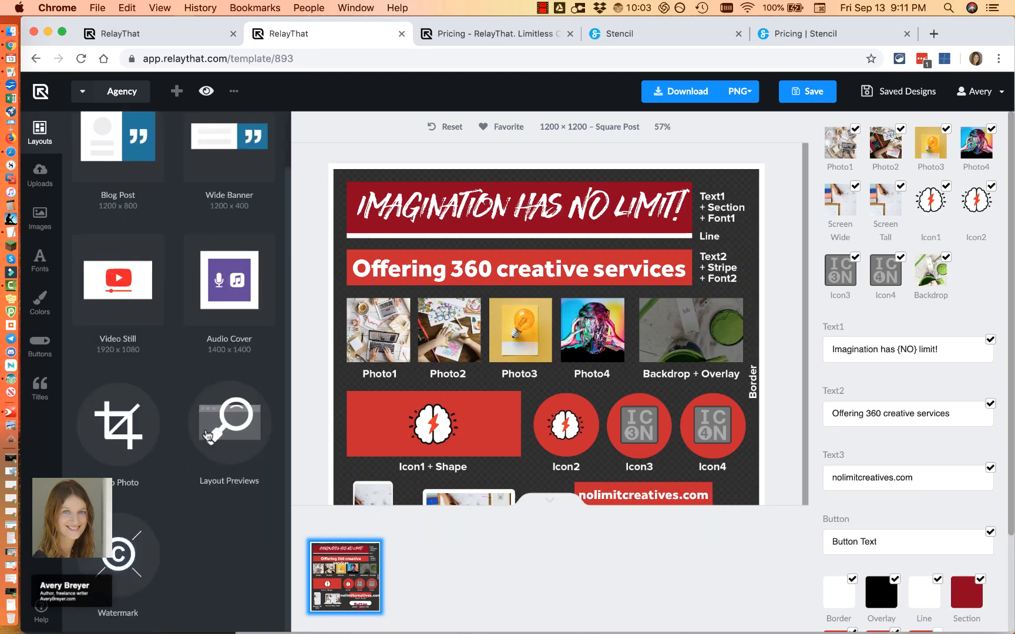
scroll(207, 436, "up", 3)
left_click(91, 129)
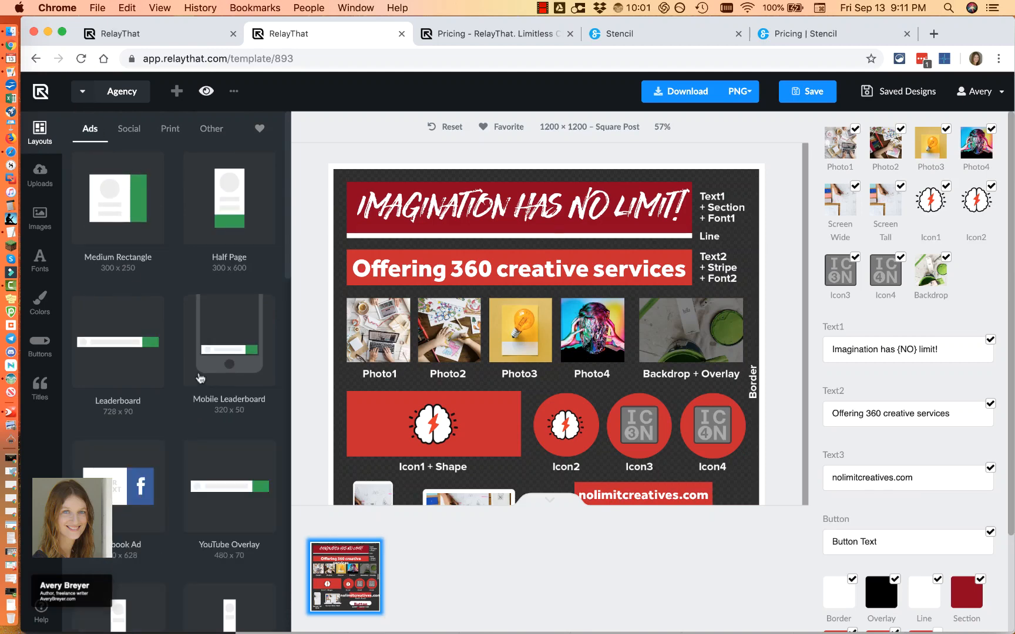
scroll(191, 284, "down", 12)
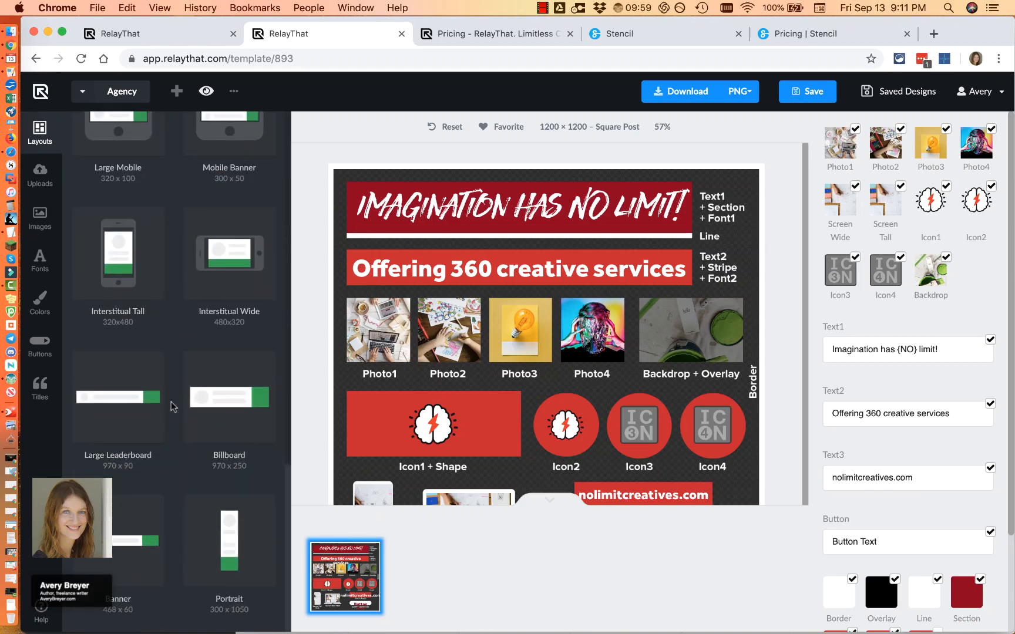
scroll(175, 405, "up", 12)
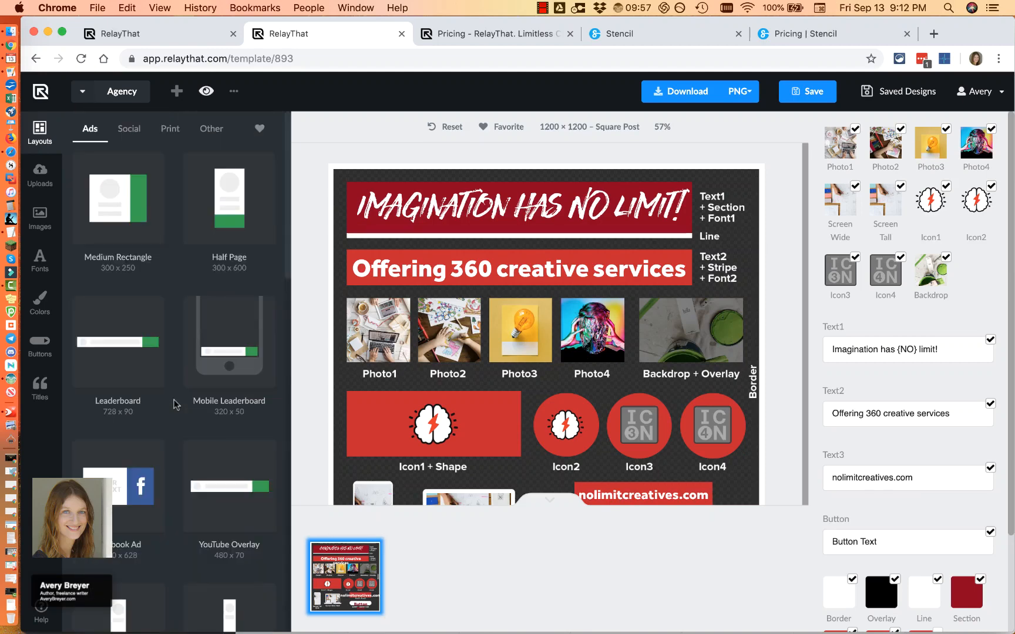
- Browse the Medium Rectangle ad layouts through to the end of the list to compare the Agency project's designs
left_click(130, 216)
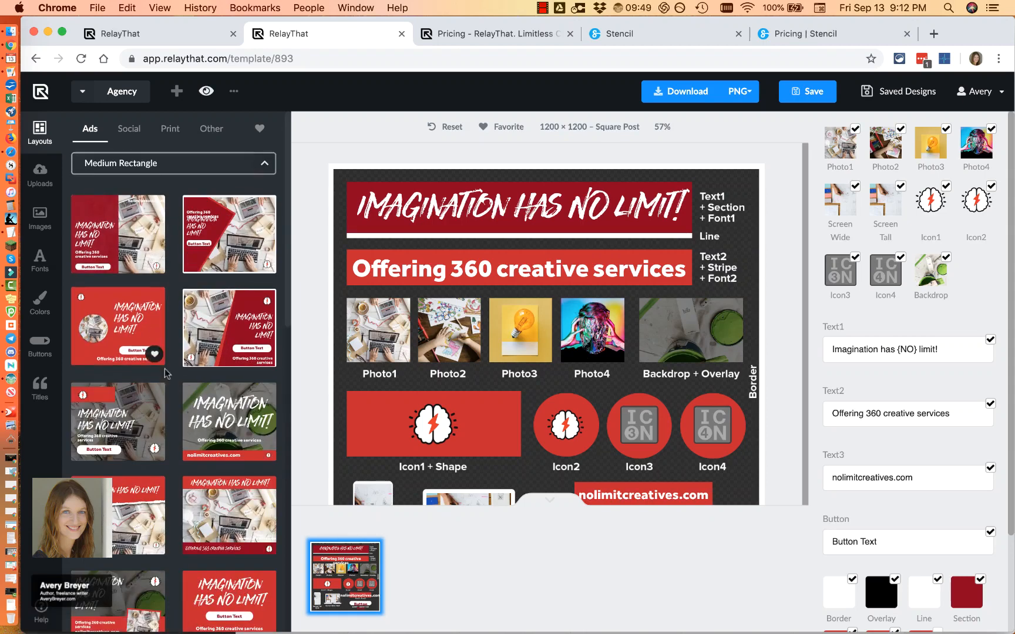
scroll(167, 405, "down", 10)
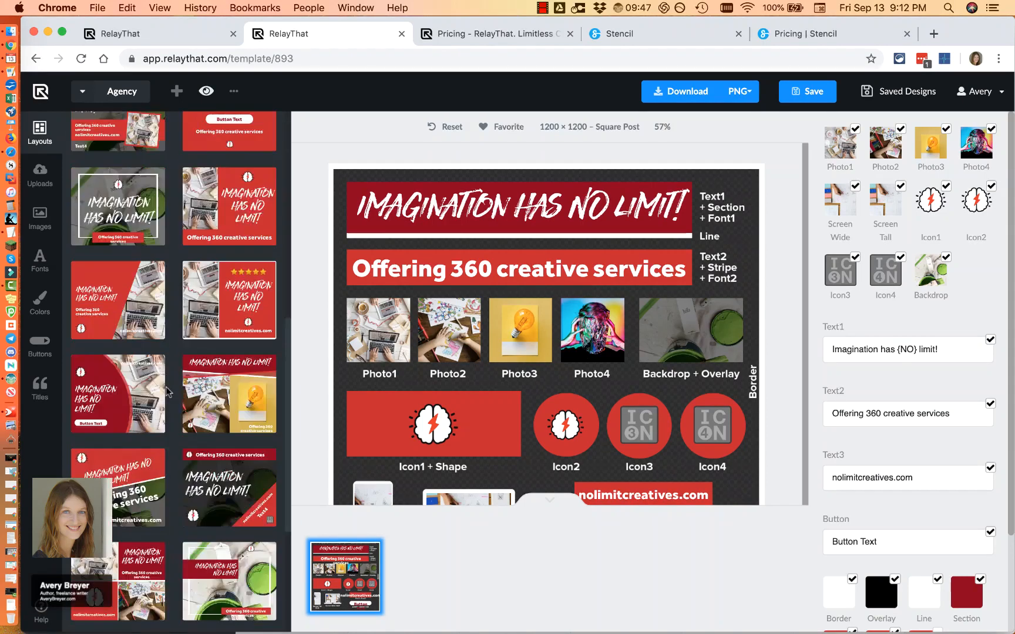
scroll(164, 424, "down", 6)
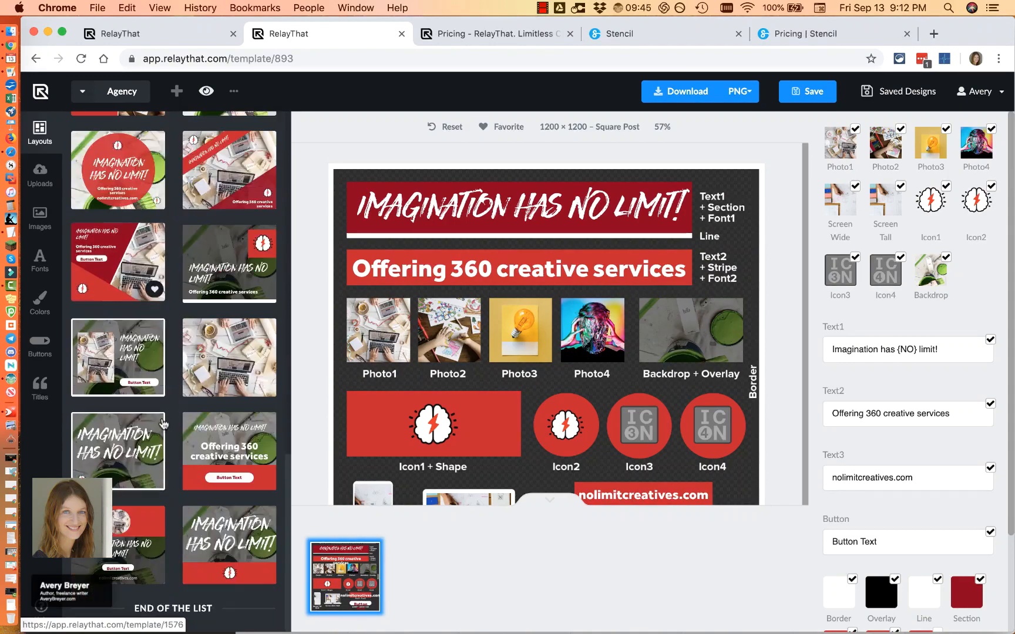
scroll(164, 424, "up", 15)
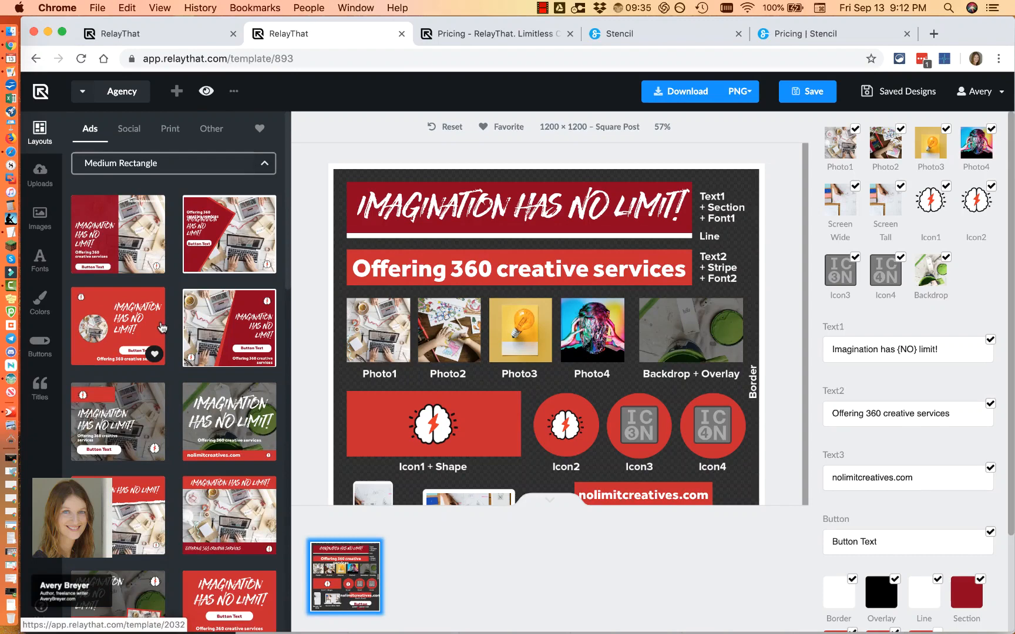
- Open Magic Import for the Agency workspace
left_click(234, 94)
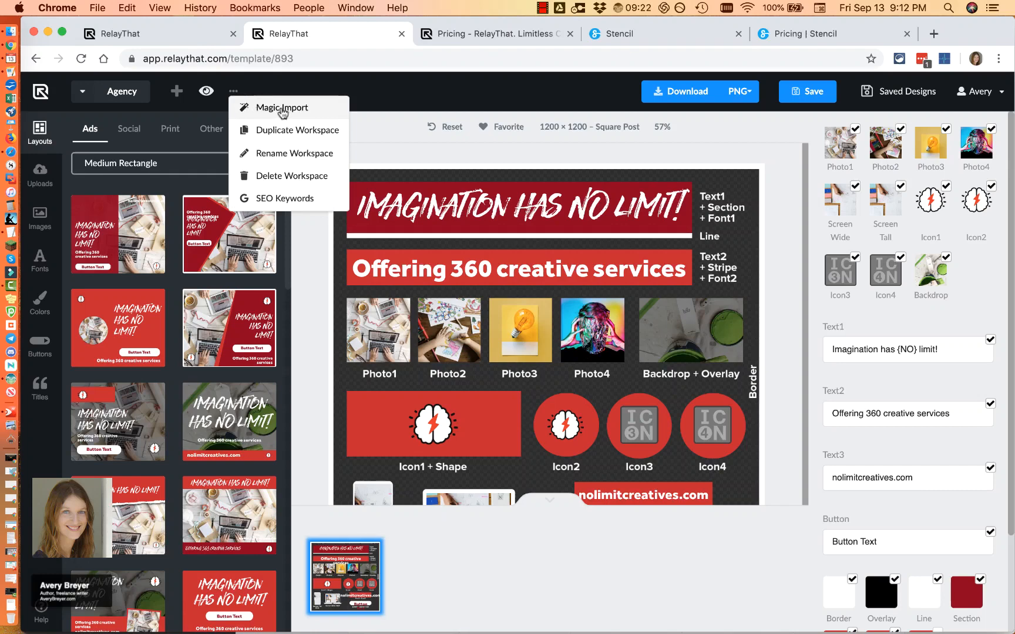
left_click(283, 110)
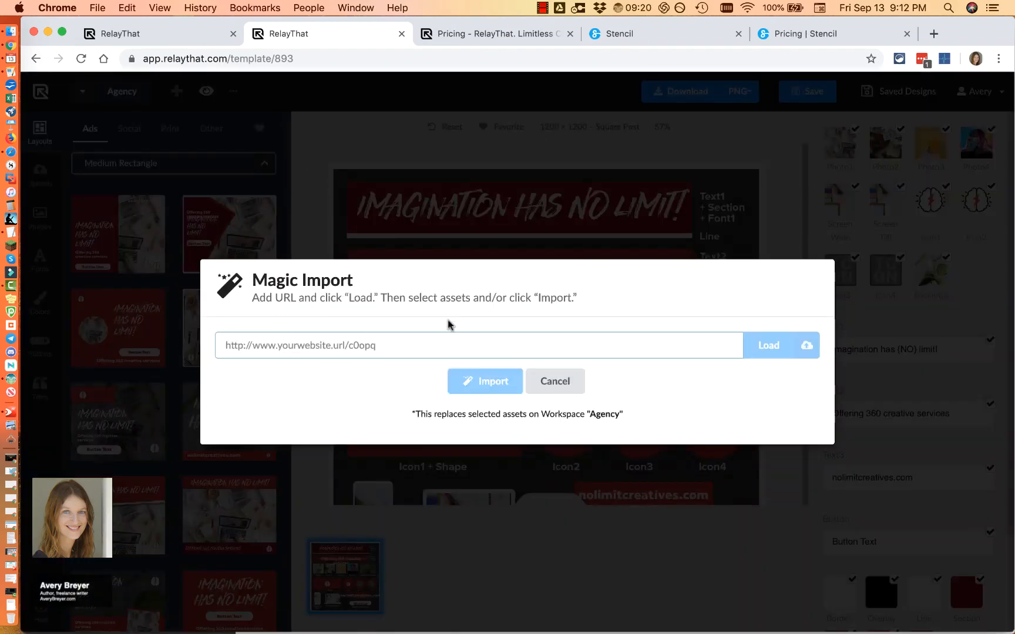